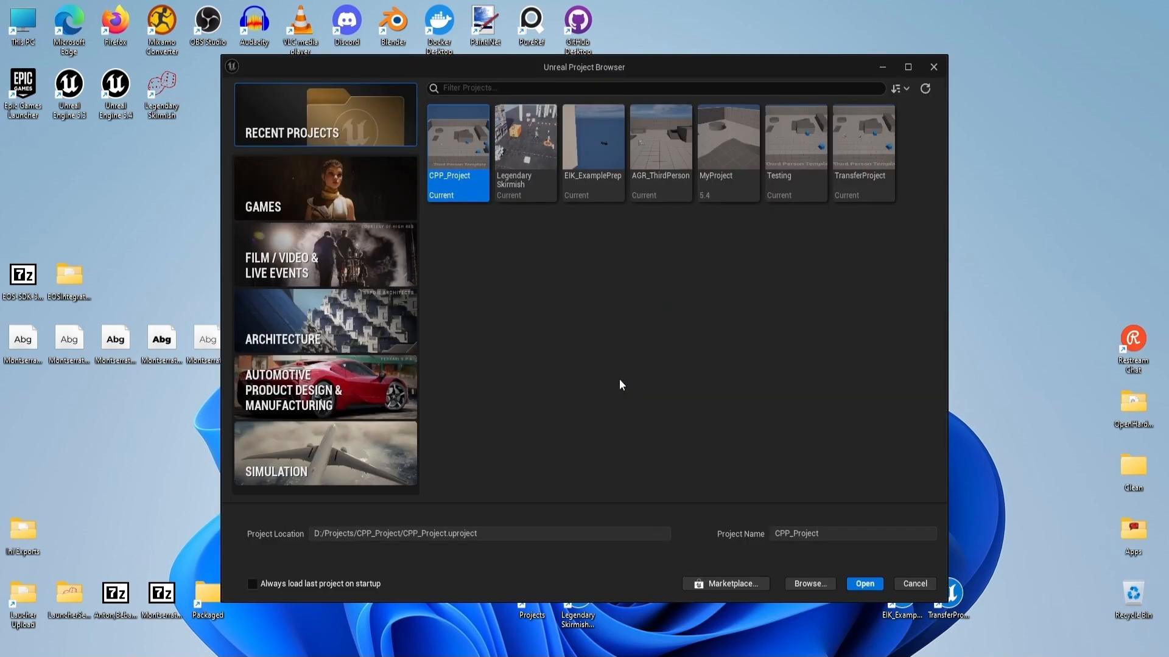
Create a new game project from the Third Person template, named EIK_Example
click(383, 200)
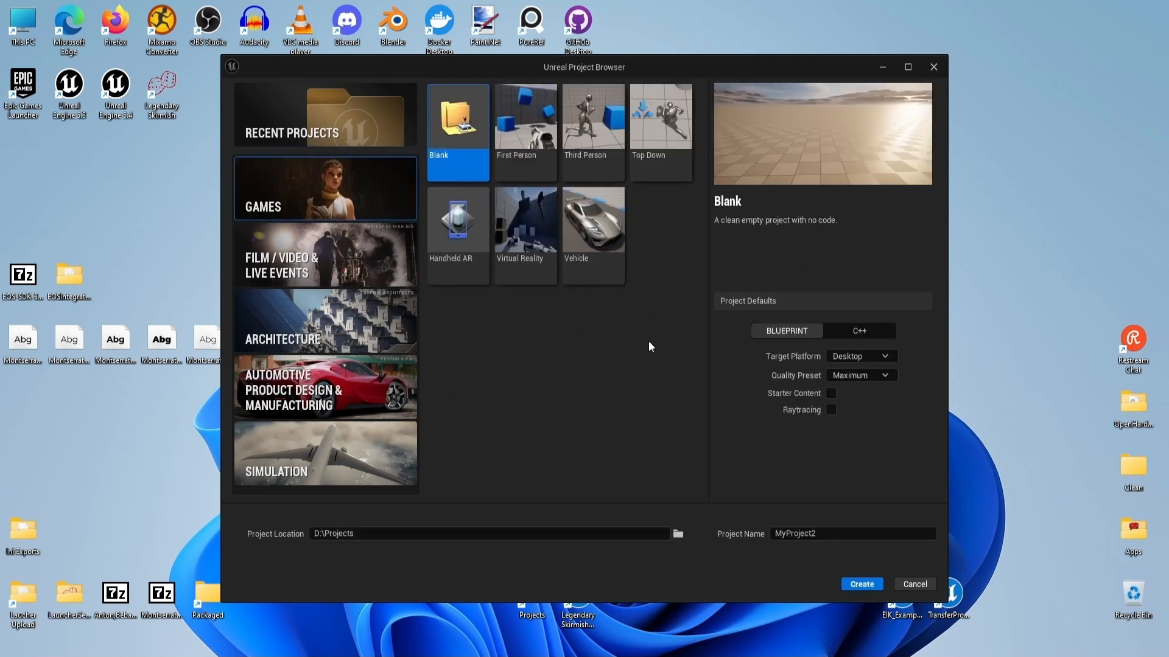
click(596, 130)
drag(834, 533, 695, 533)
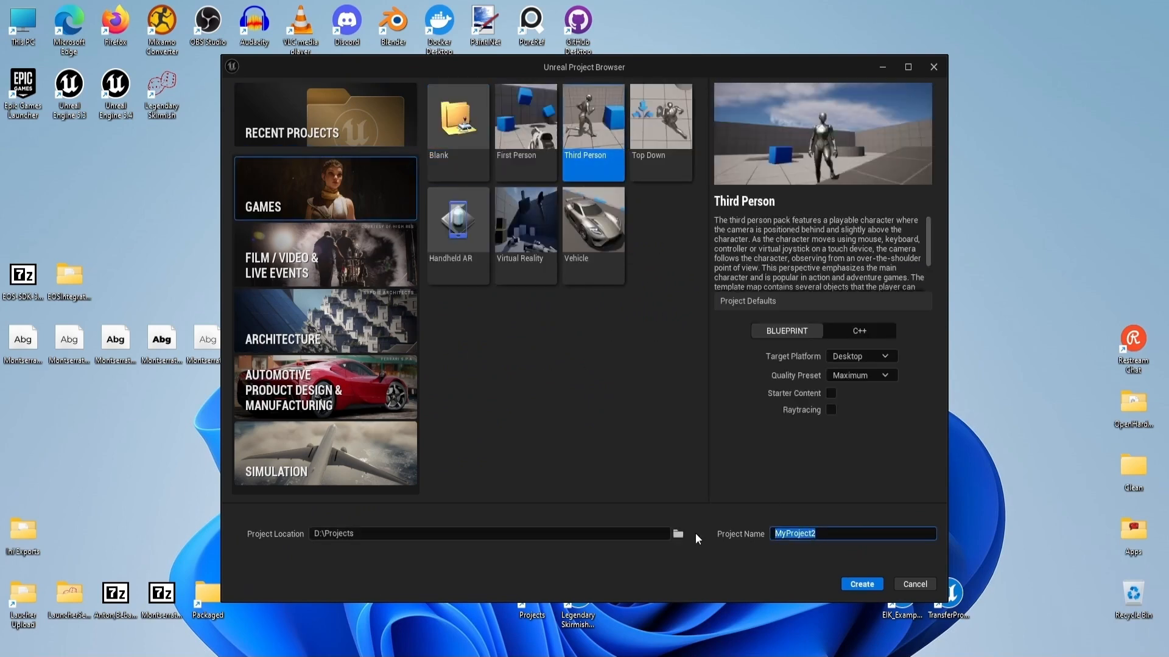
text(EIK_Example)
click(845, 586)
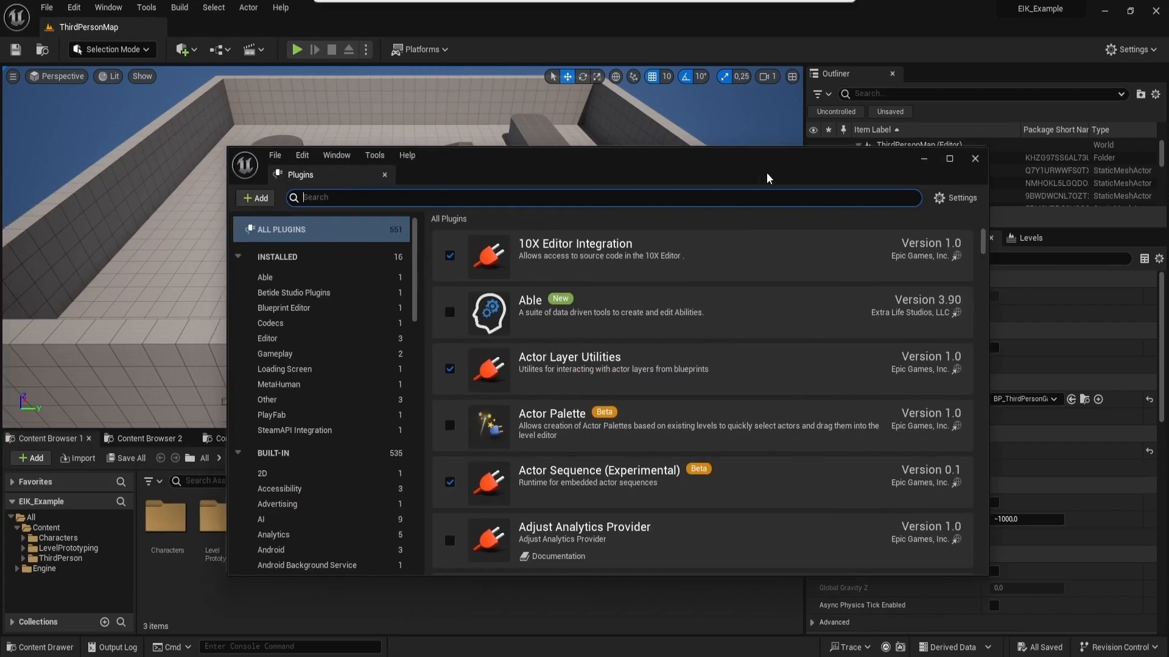
Find the Common UI Plugin among all plugins with the search term "common" and enable it, accepting its beta status
drag(767, 177, 723, 181)
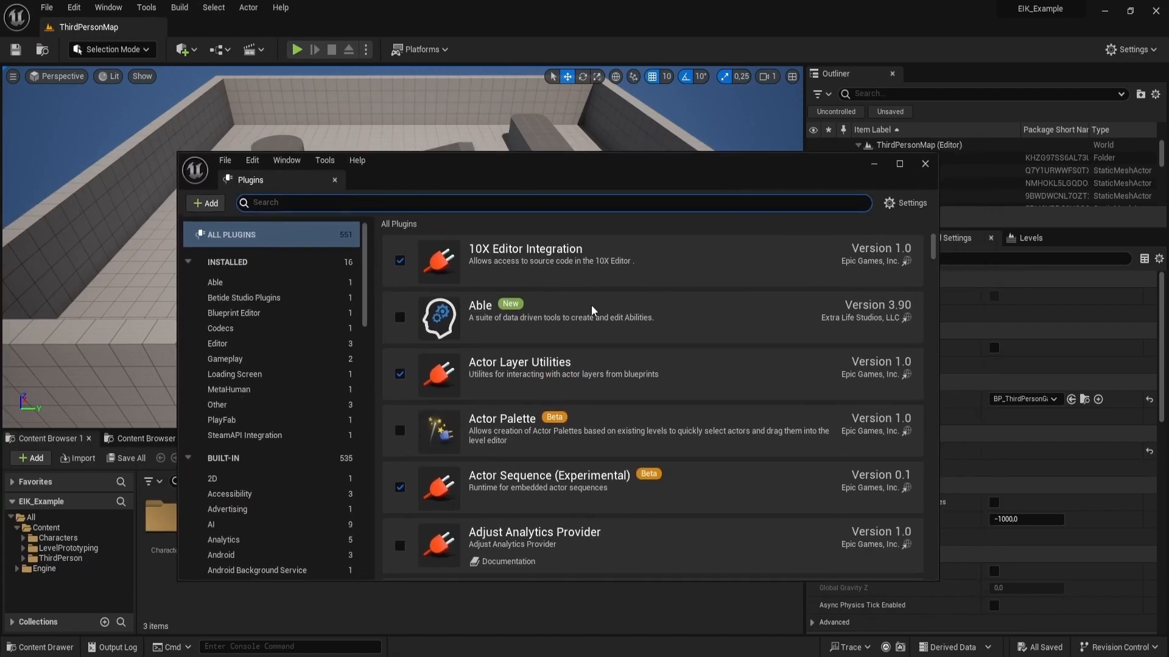
click(265, 266)
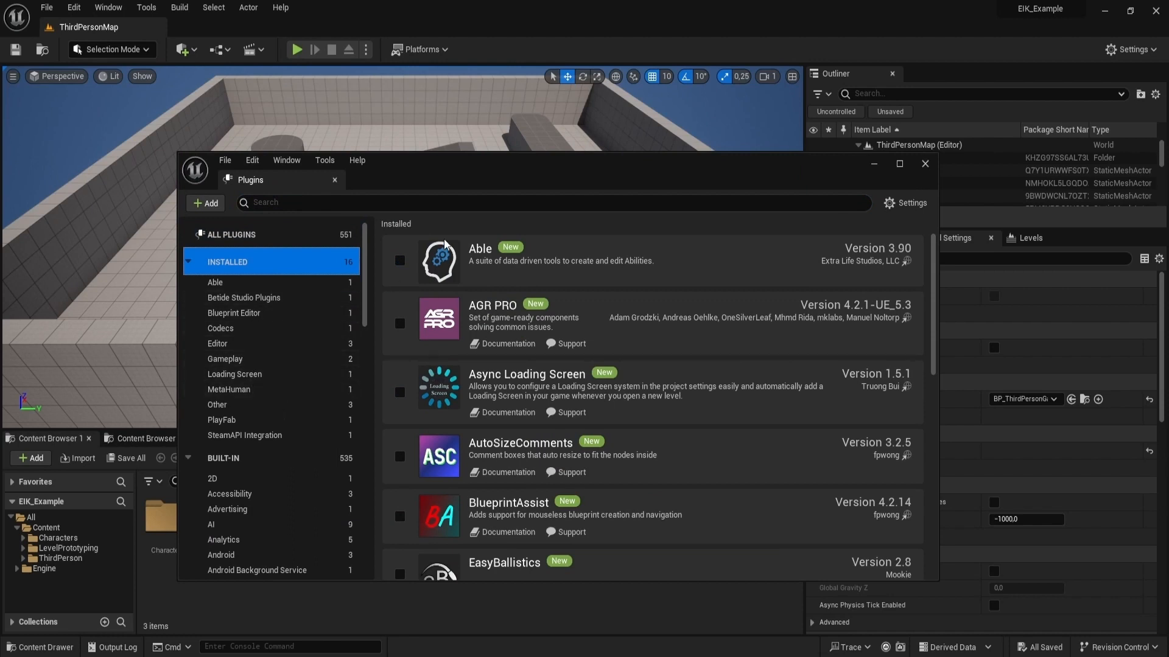
click(434, 203)
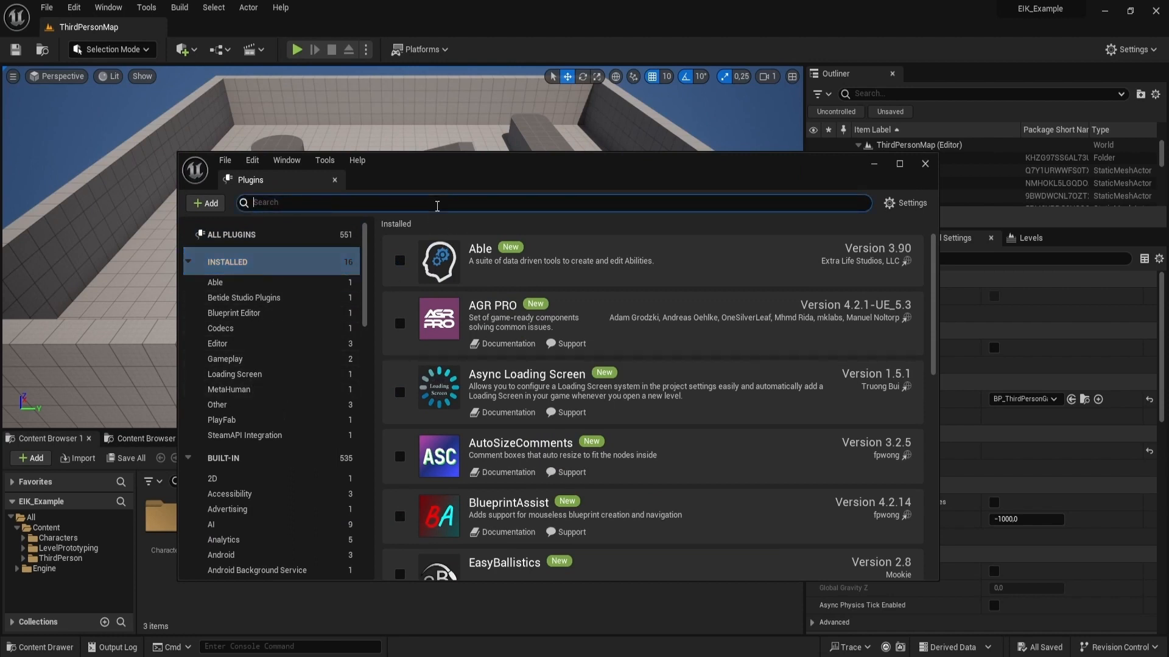
text(common)
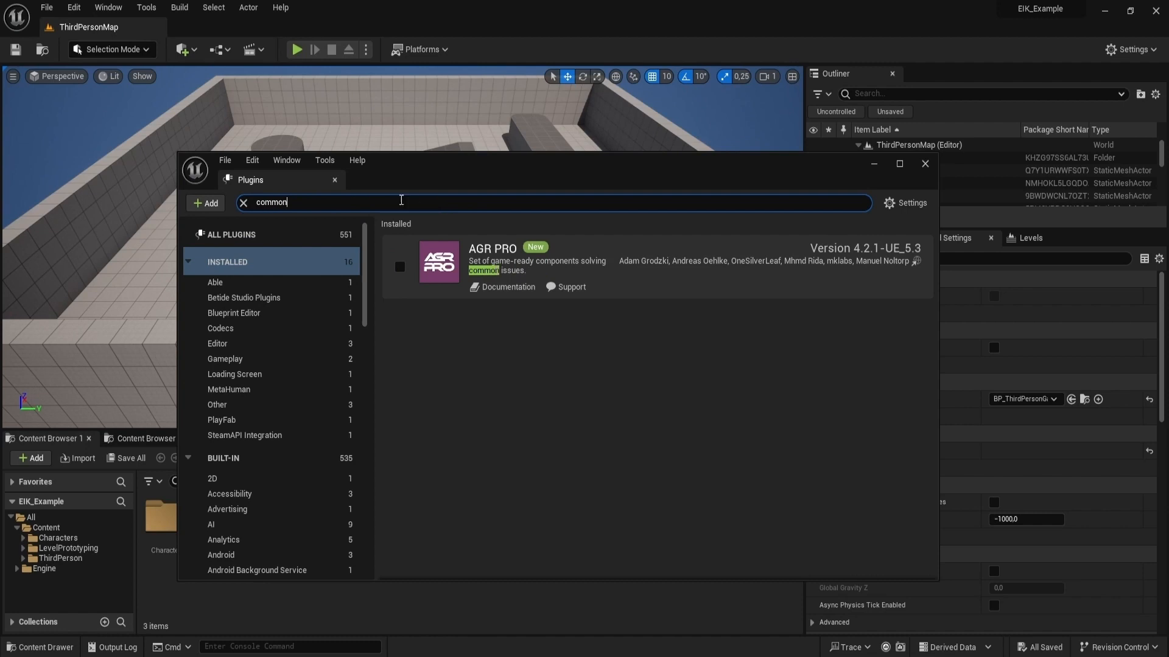
click(318, 229)
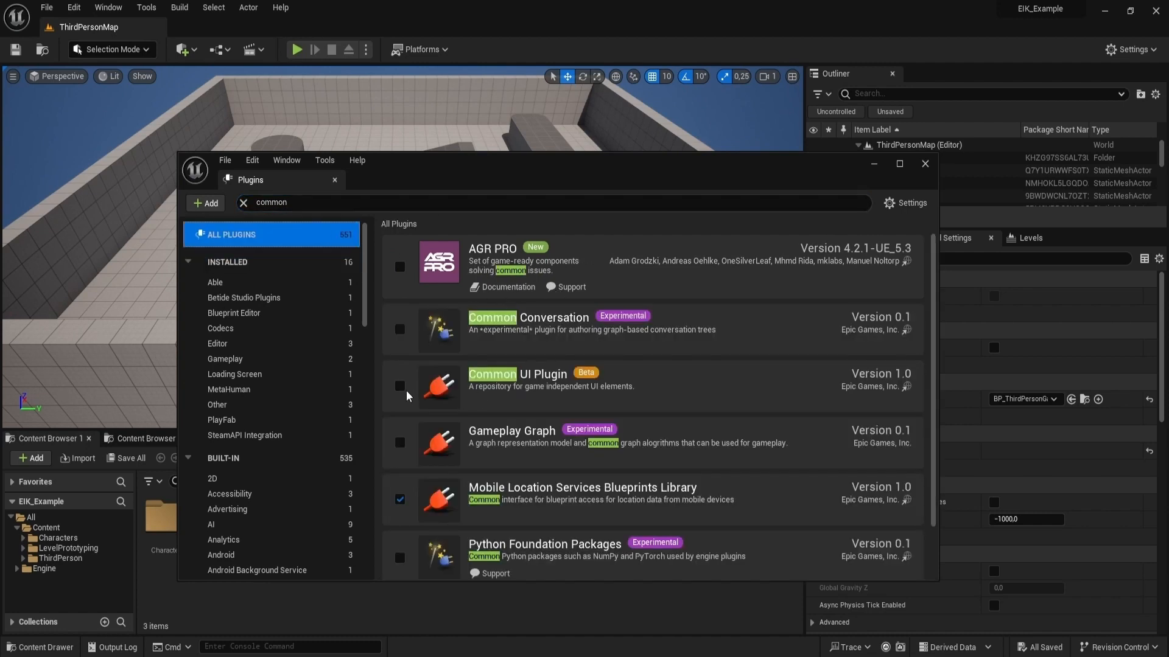
click(400, 386)
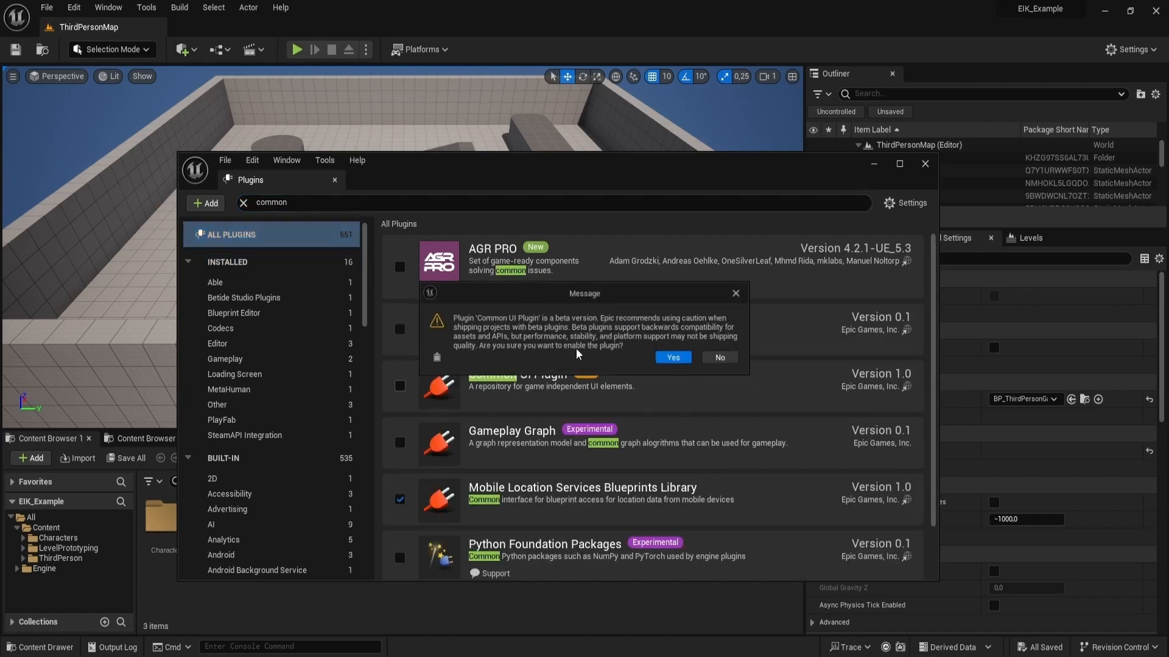
click(678, 360)
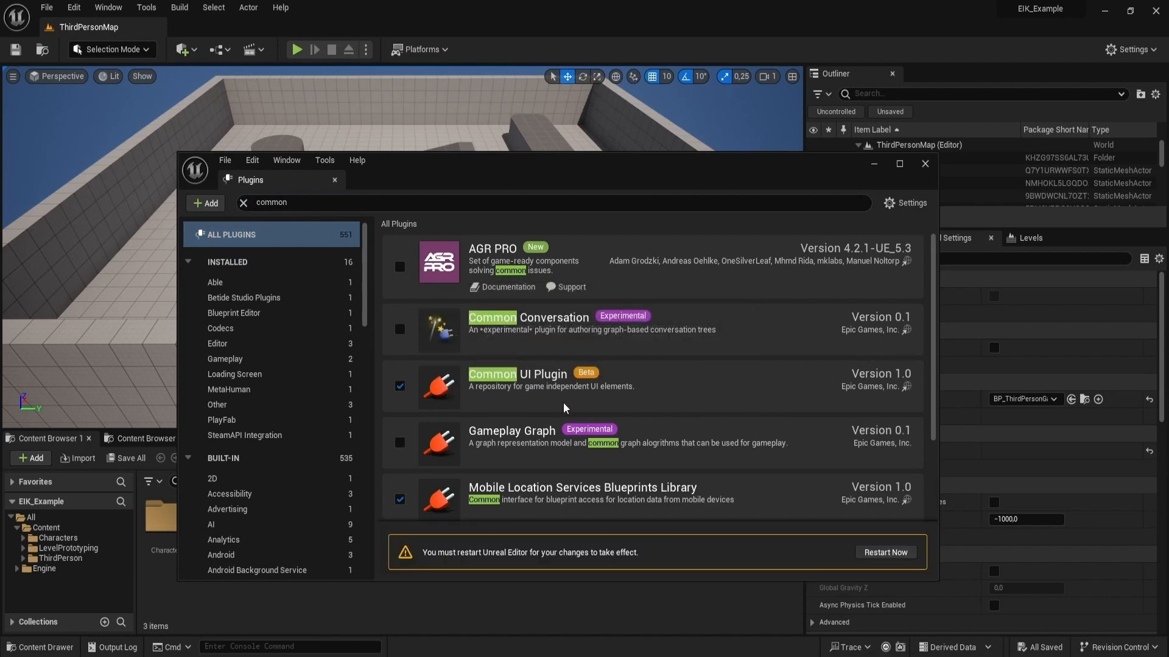
Enable the installed BlueprintAssist and Electronic Nodes plugins and restart the editor to apply the plugin changes
click(227, 262)
click(243, 204)
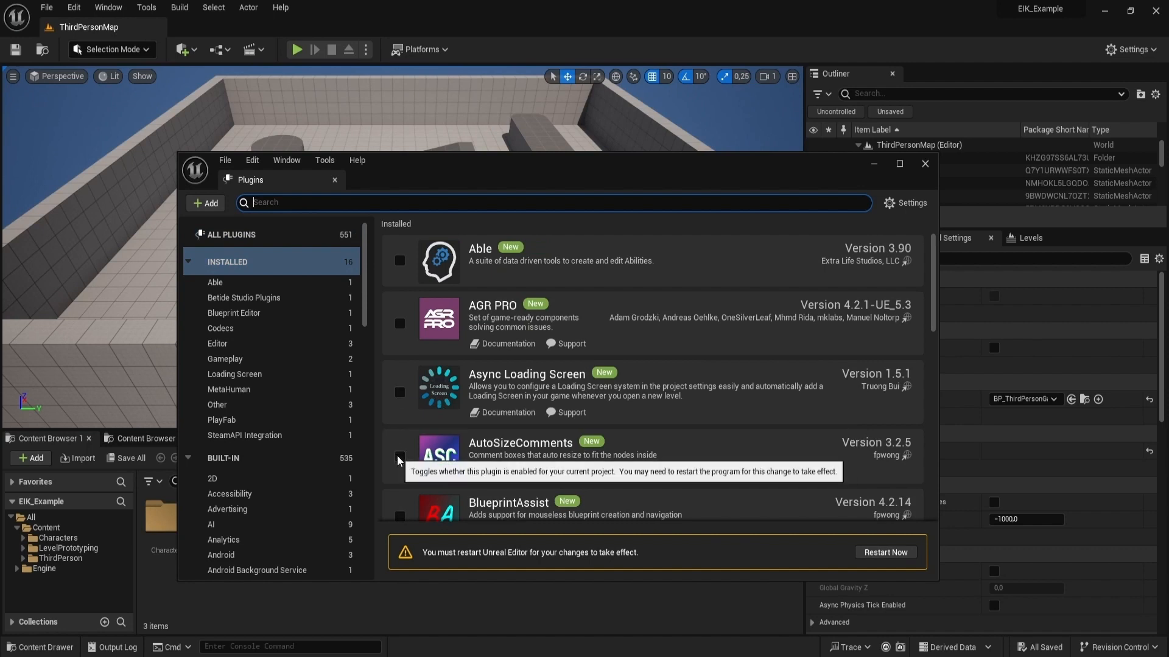
scroll(399, 461, down, 1)
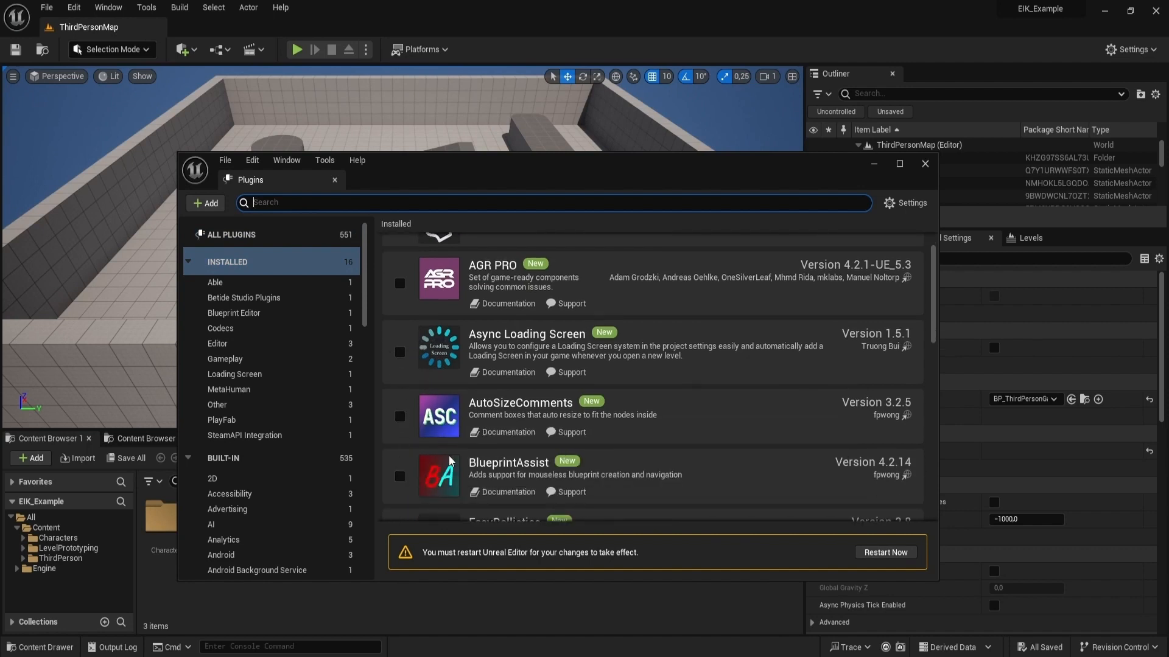
scroll(451, 460, down, 1)
click(400, 436)
scroll(552, 451, down, 1)
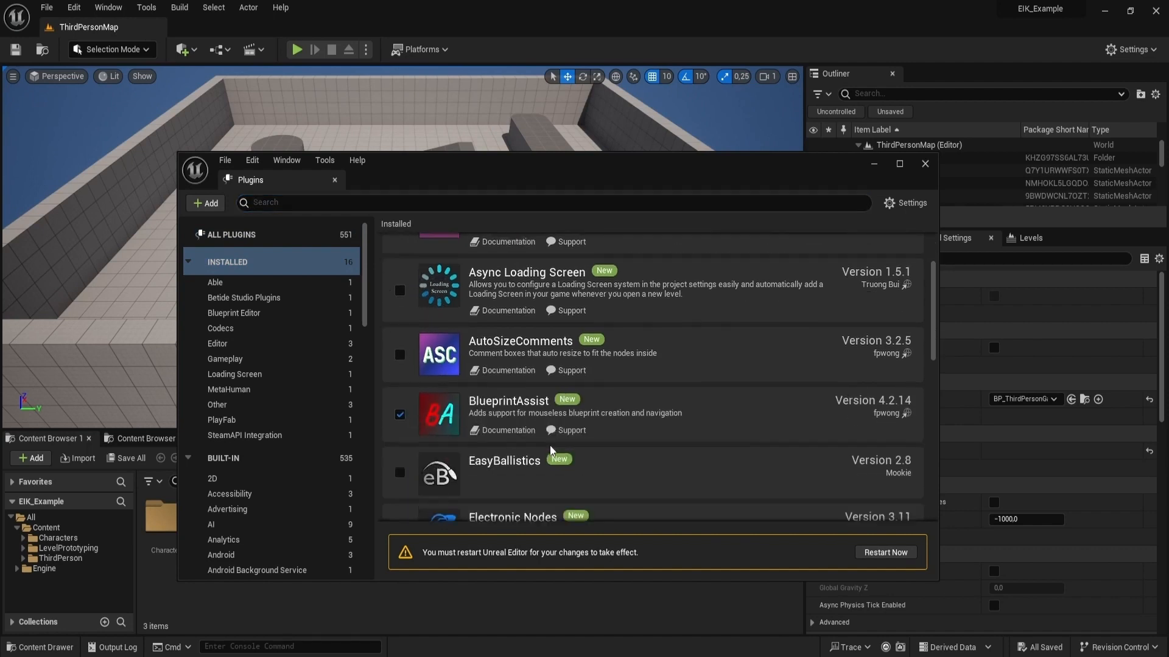
scroll(552, 451, down, 1)
scroll(426, 459, down, 1)
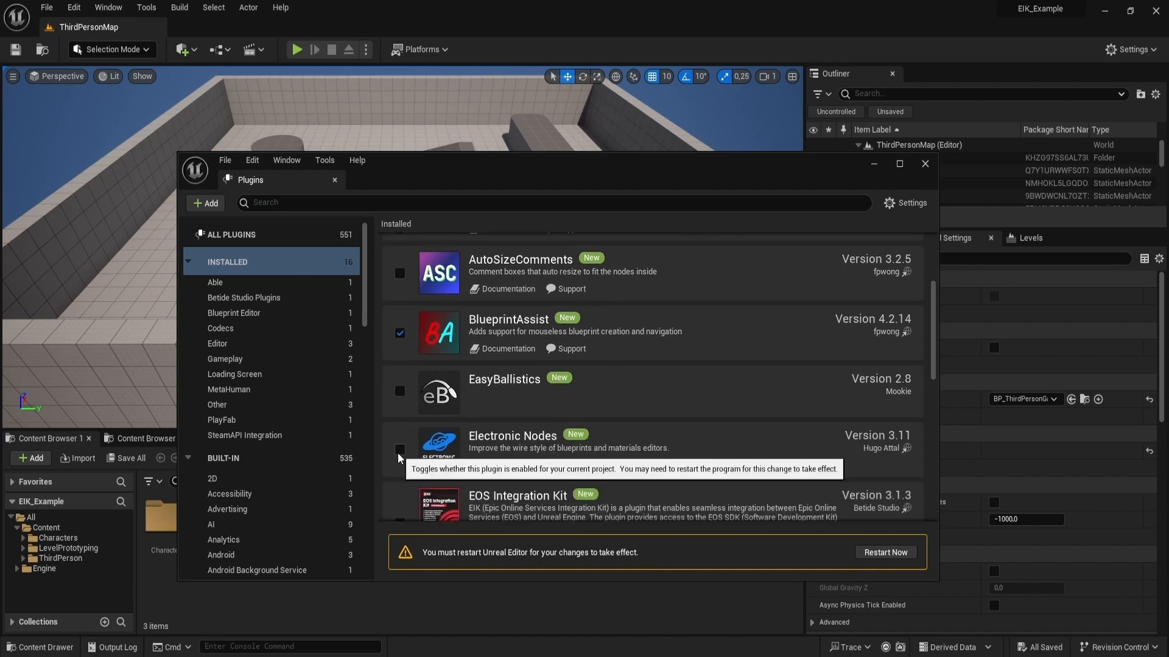
scroll(426, 450, down, 5)
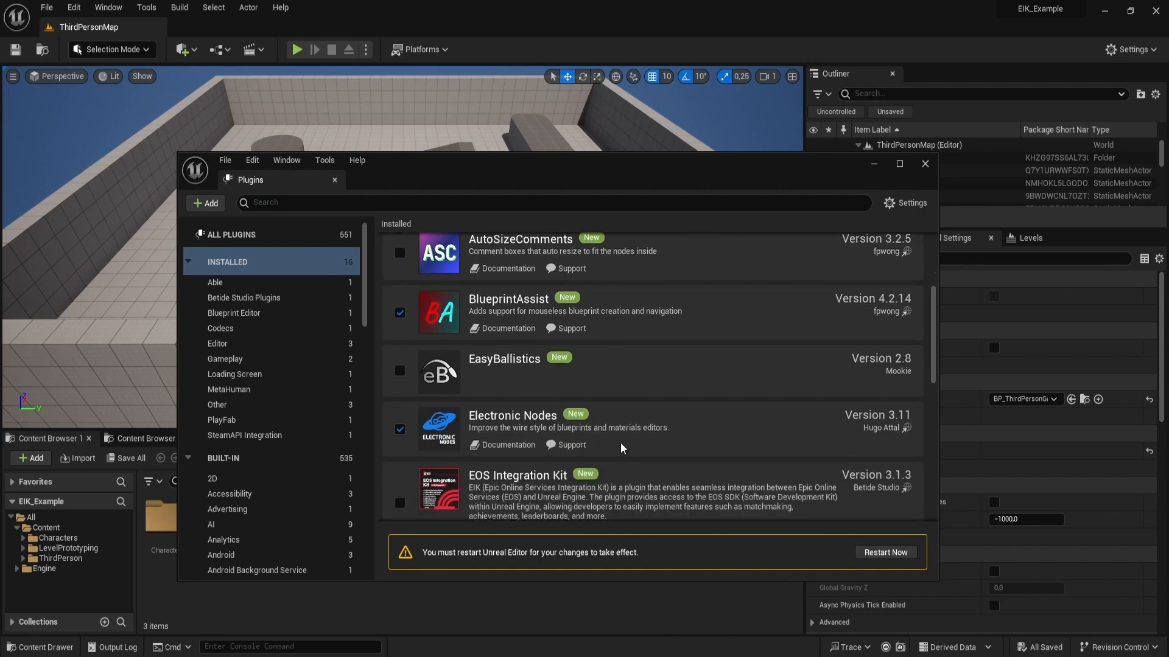
click(884, 552)
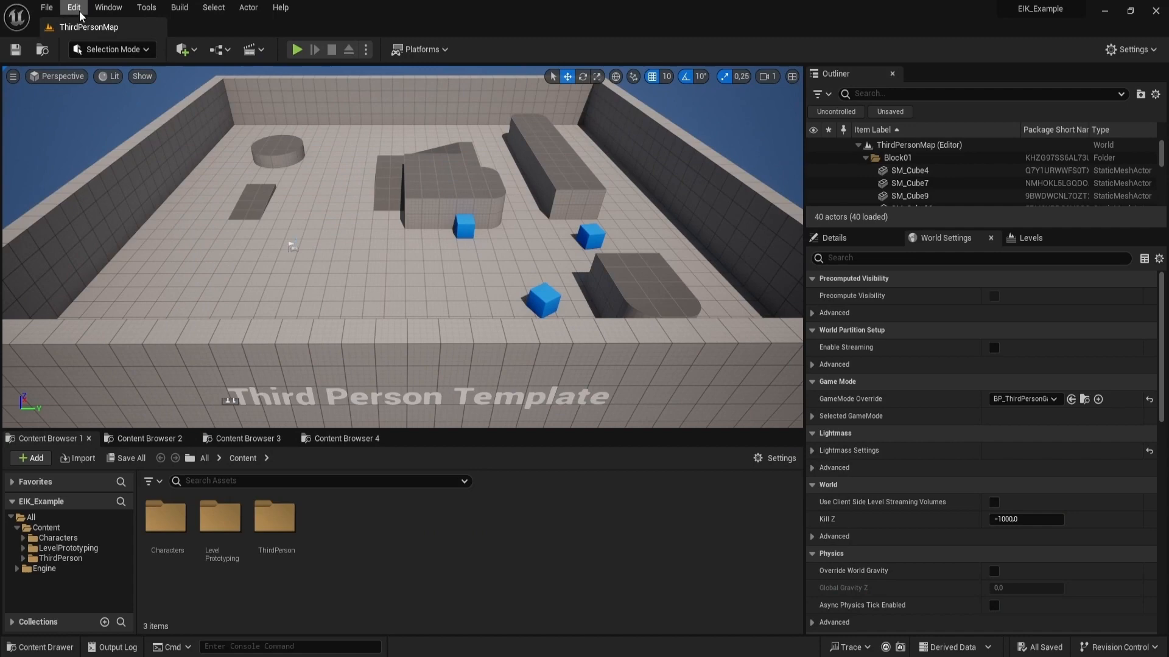
Set Asset Editor Open Location to Main Window in the Editor Preferences
click(74, 7)
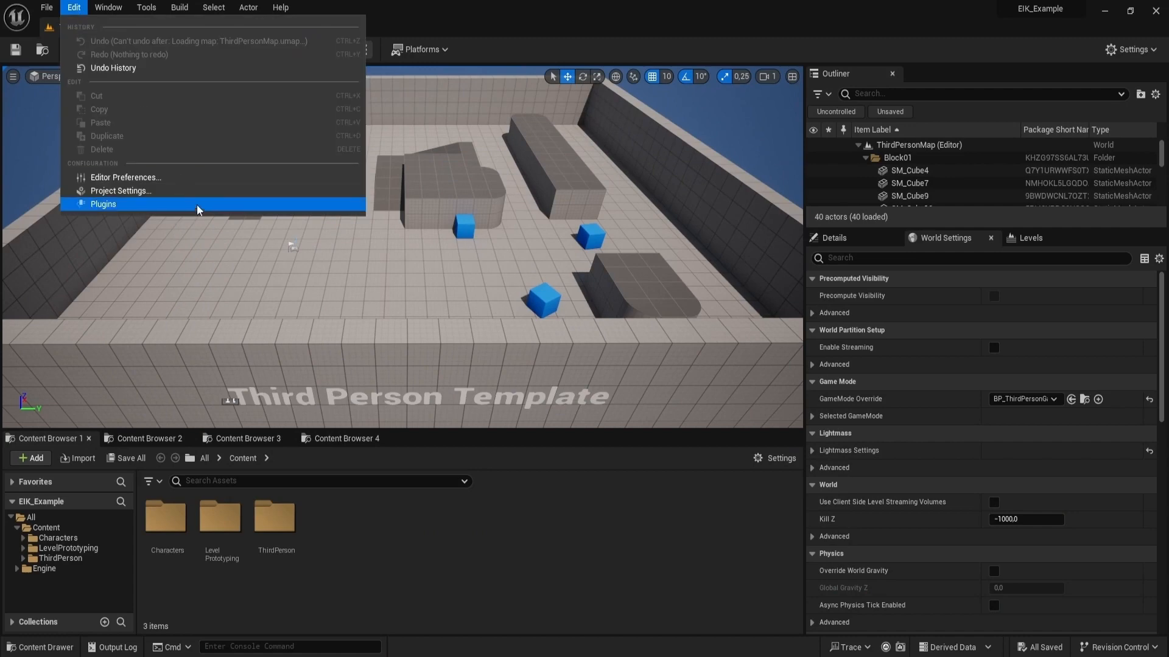
click(189, 177)
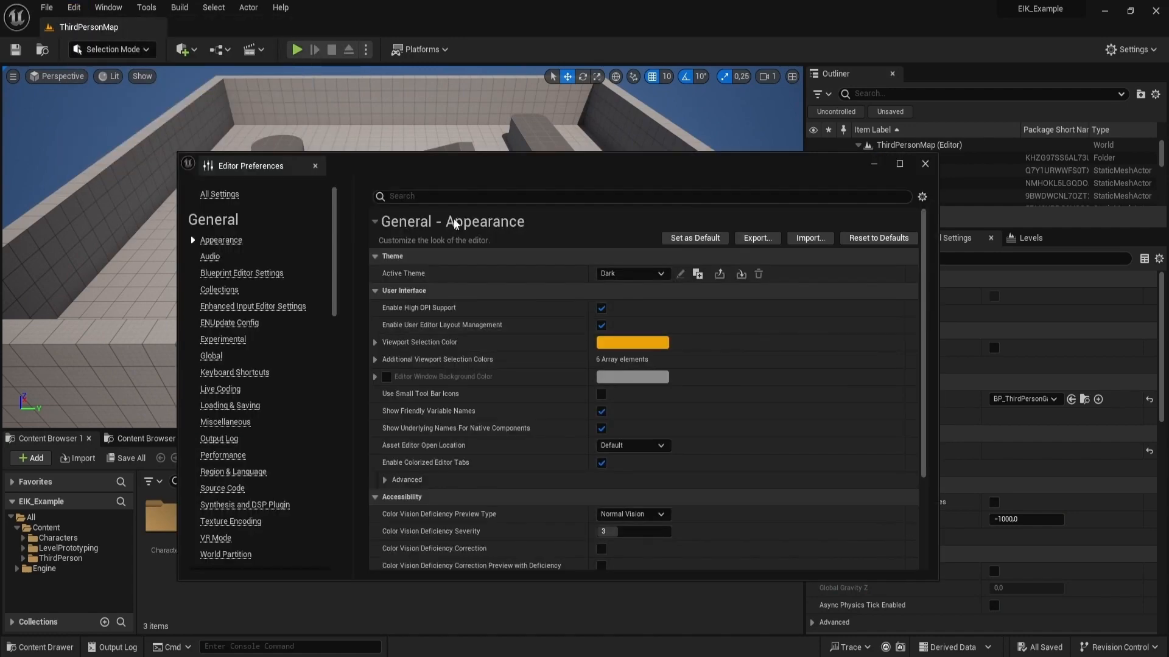
text(open)
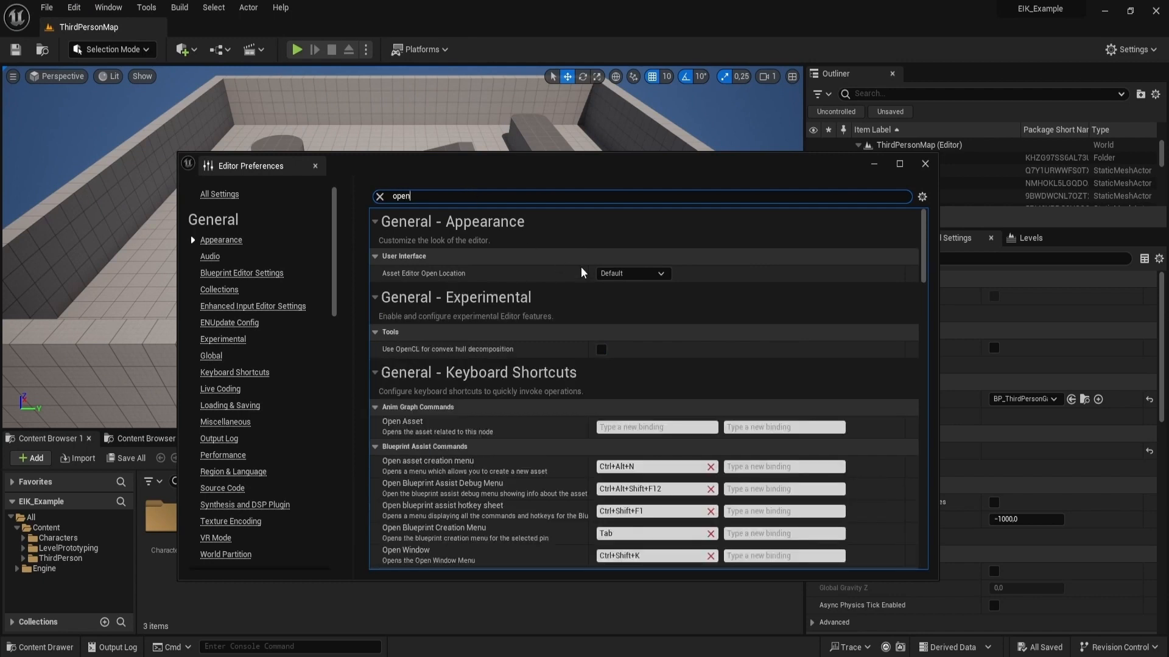
click(634, 273)
click(630, 298)
click(380, 196)
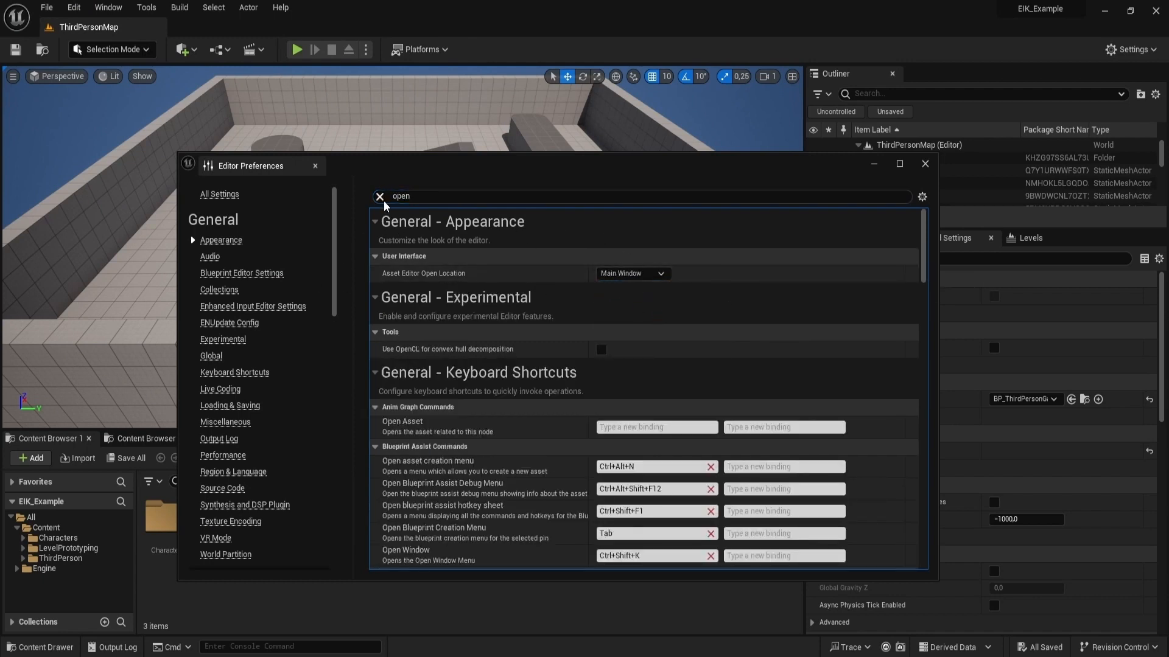
Set the standalone game's Additional Launch Parameters to -log in the Level Editor Play preferences, and close the preferences
scroll(283, 345, down, 3)
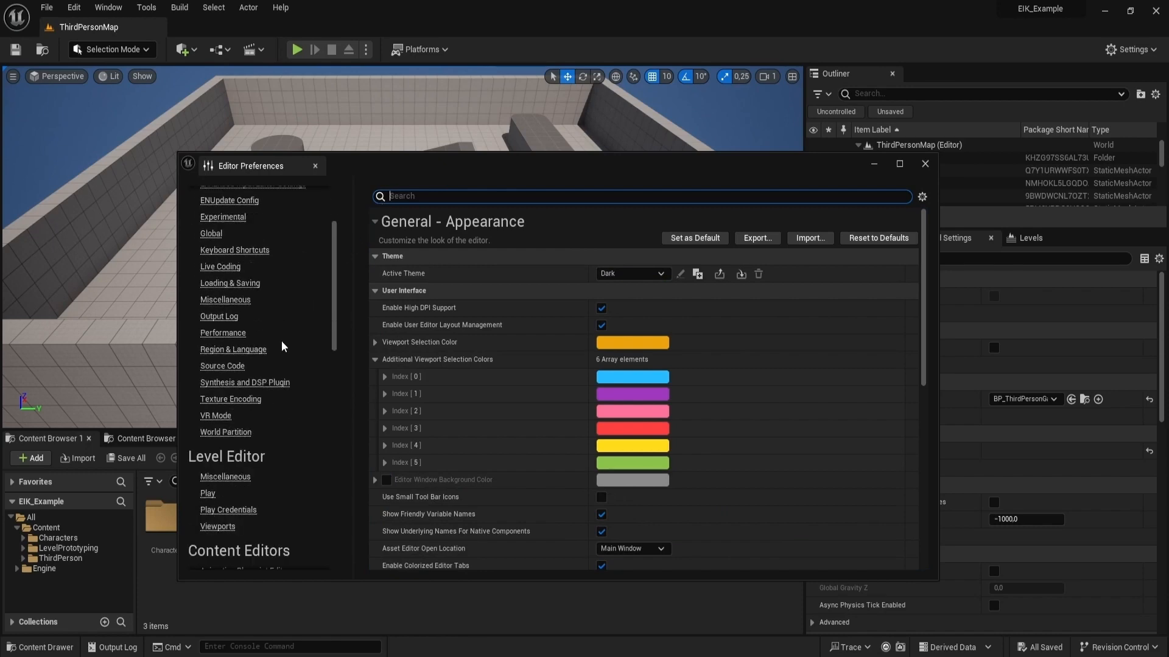
click(208, 493)
scroll(569, 423, down, 5)
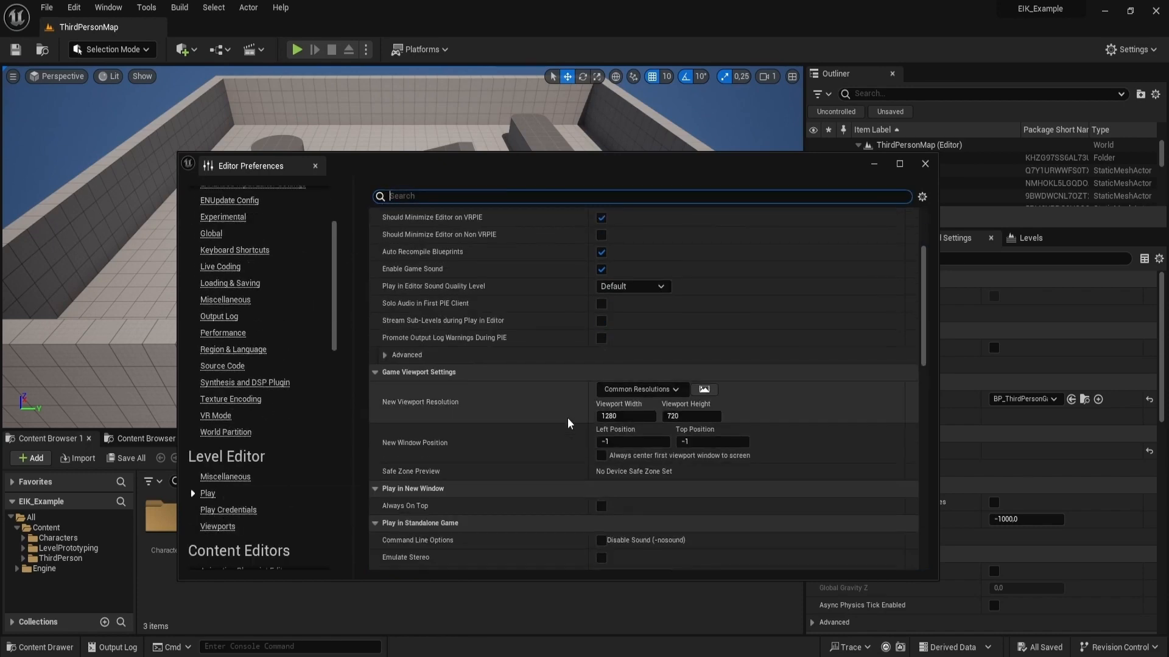
scroll(569, 423, down, 3)
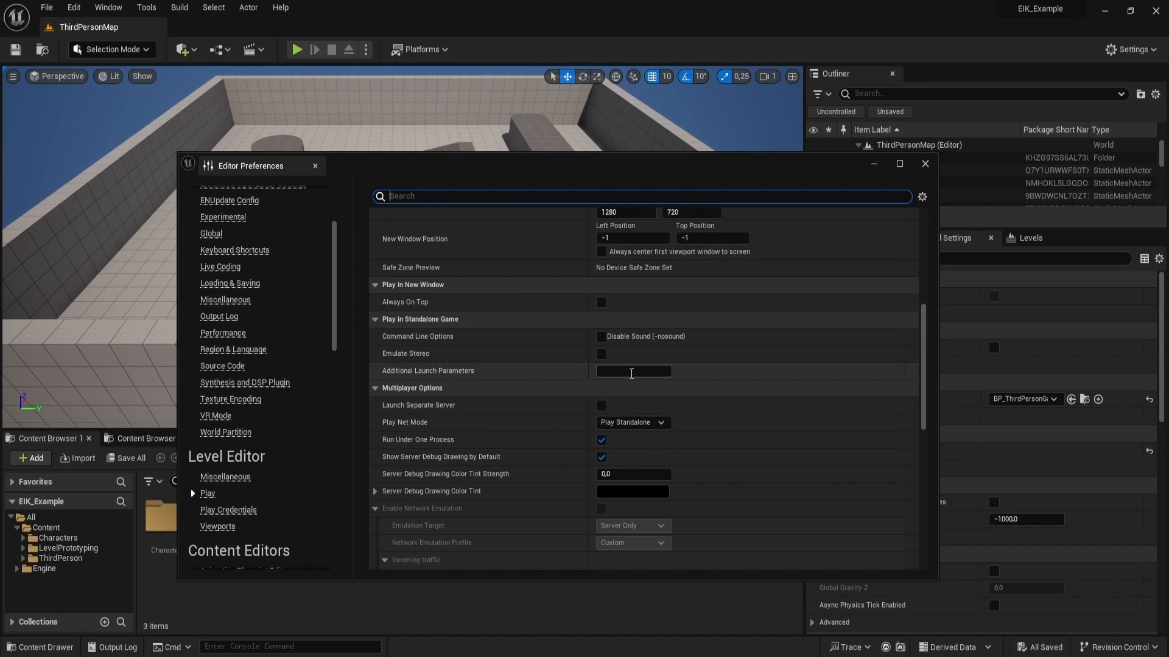
click(631, 372)
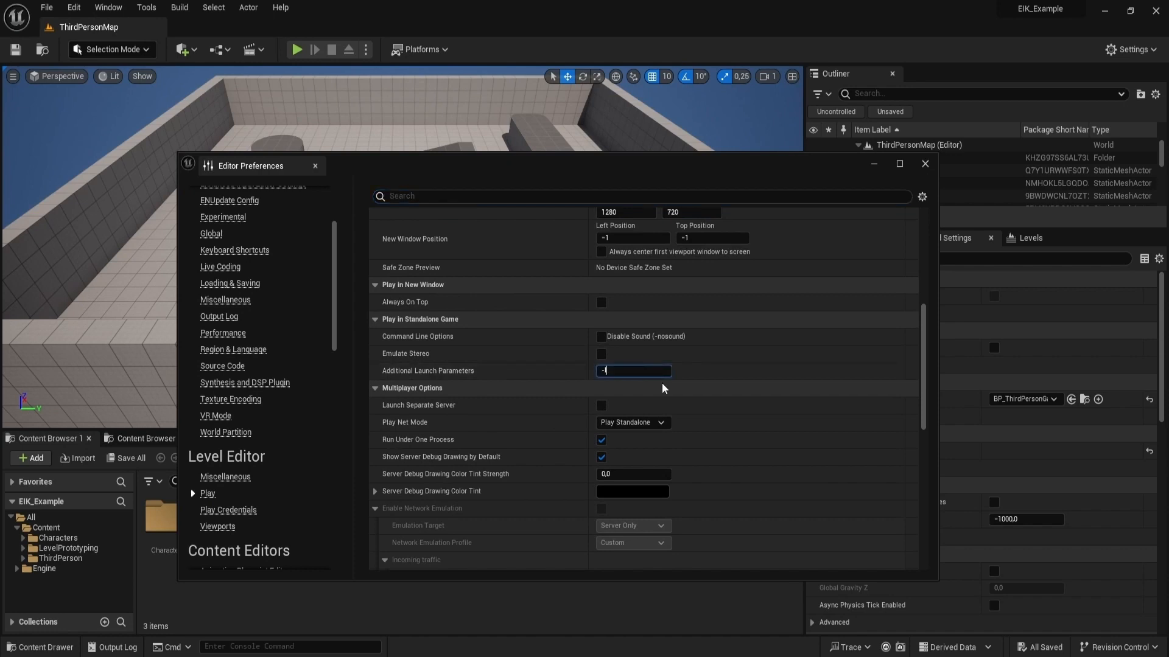
click(841, 239)
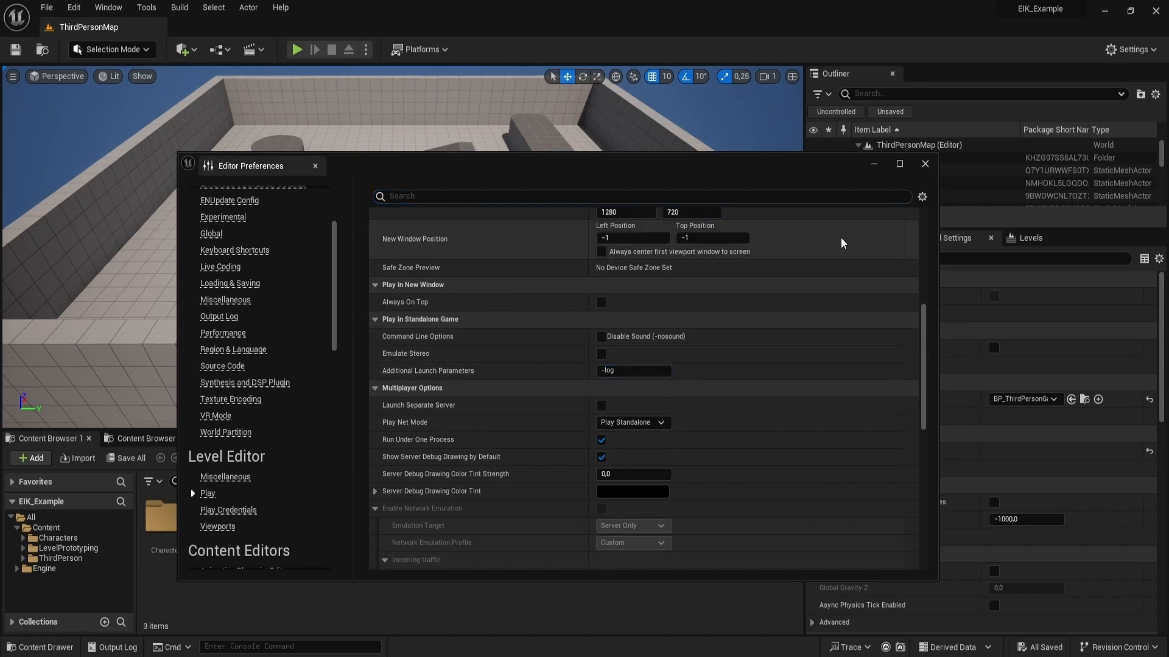
click(926, 165)
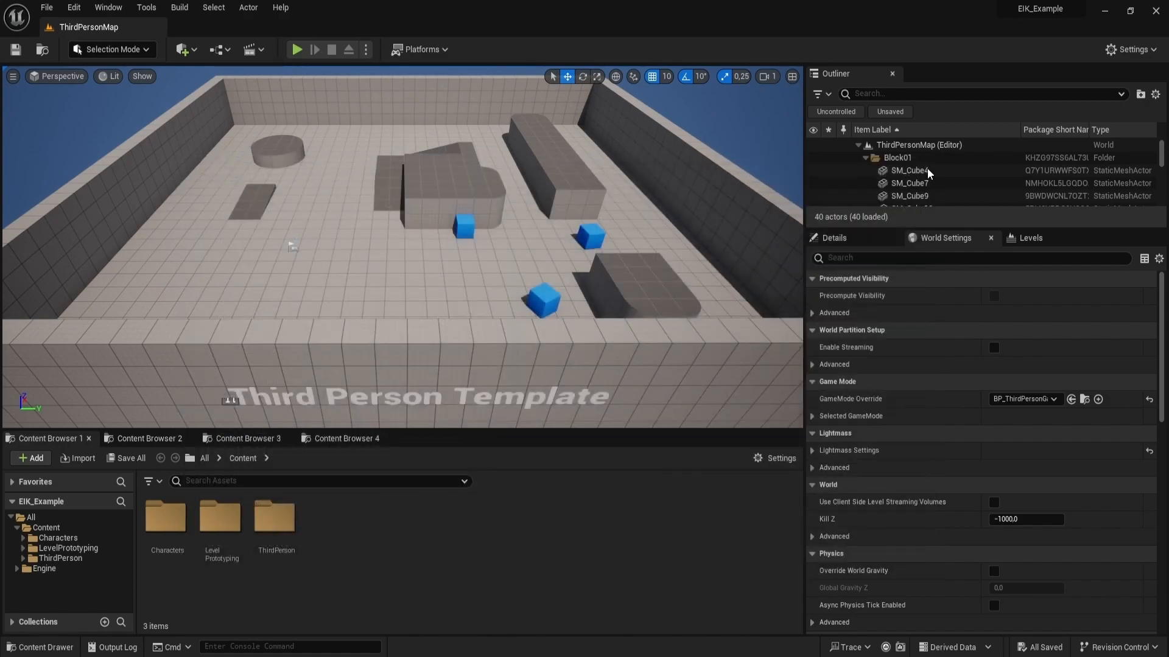
Close the editor and create a folder named Plugins in the EIK_Example project directory using File Explorer
click(1156, 12)
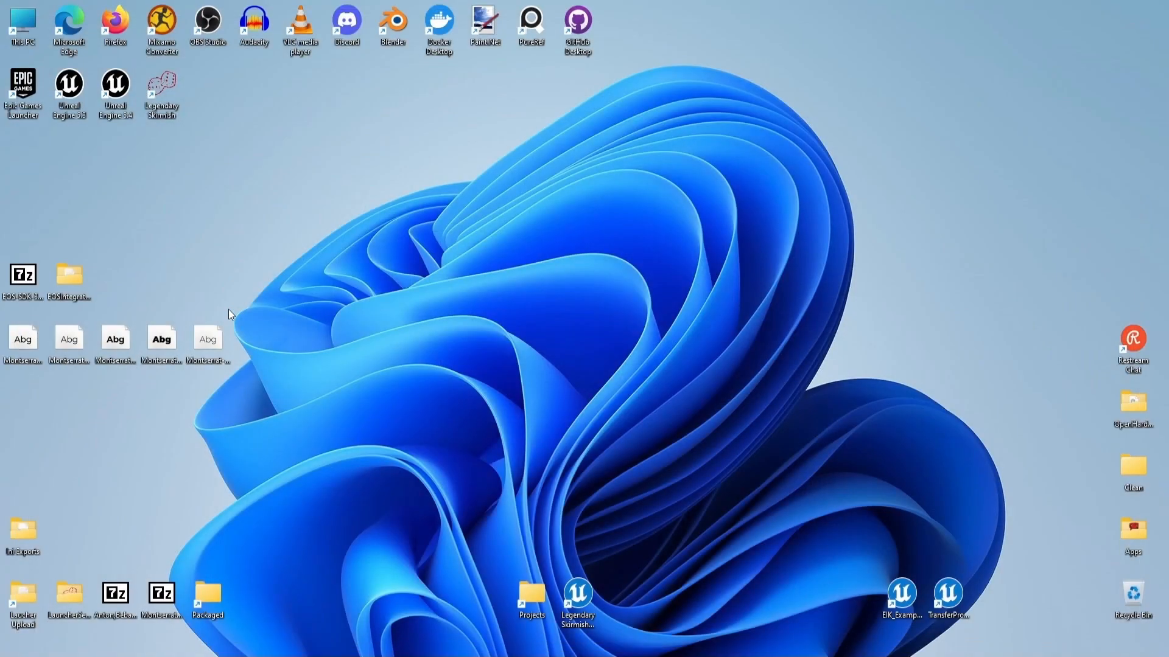
double_click(525, 591)
double_click(546, 277)
right_click(461, 451)
mouse_move(528, 395)
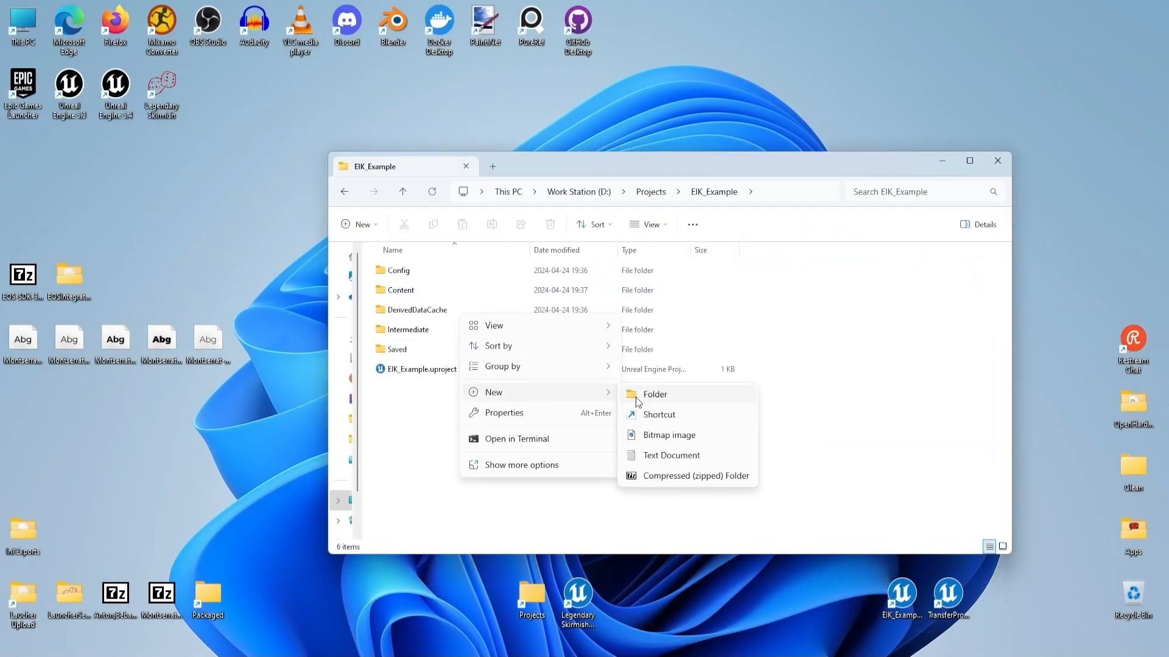
click(636, 397)
text(Plugins)
key(Return)
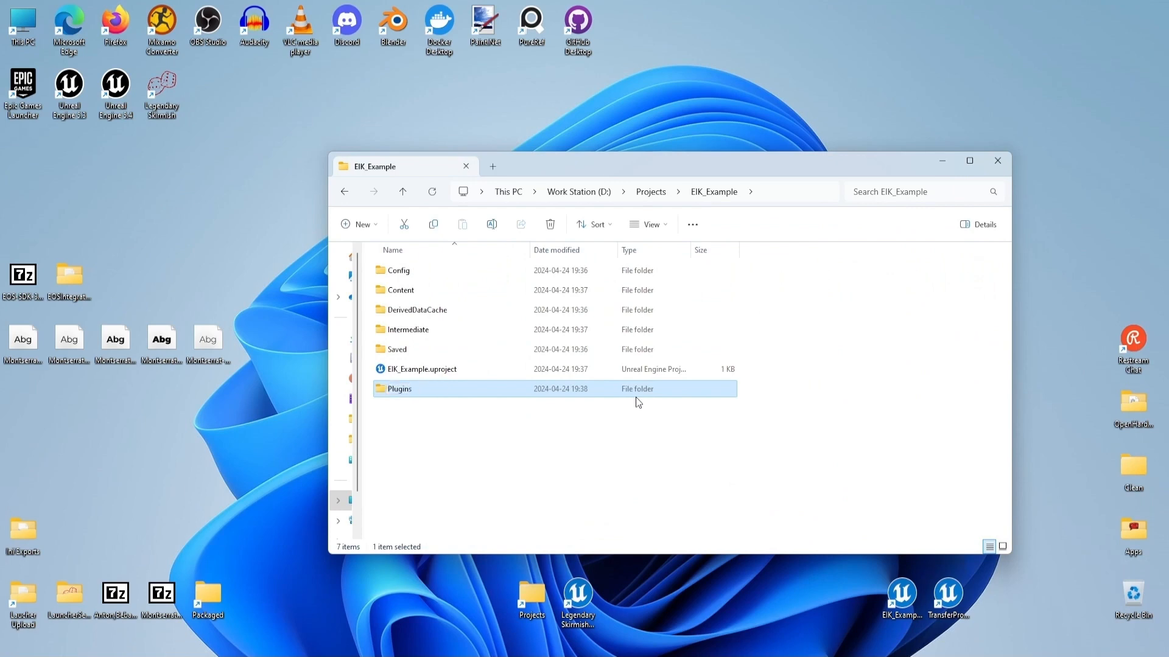
Paste the copied plugin files into the Plugins folder, reopen the EIK_Example project and close File Explorer
double_click(391, 390)
key(ctrl+v)
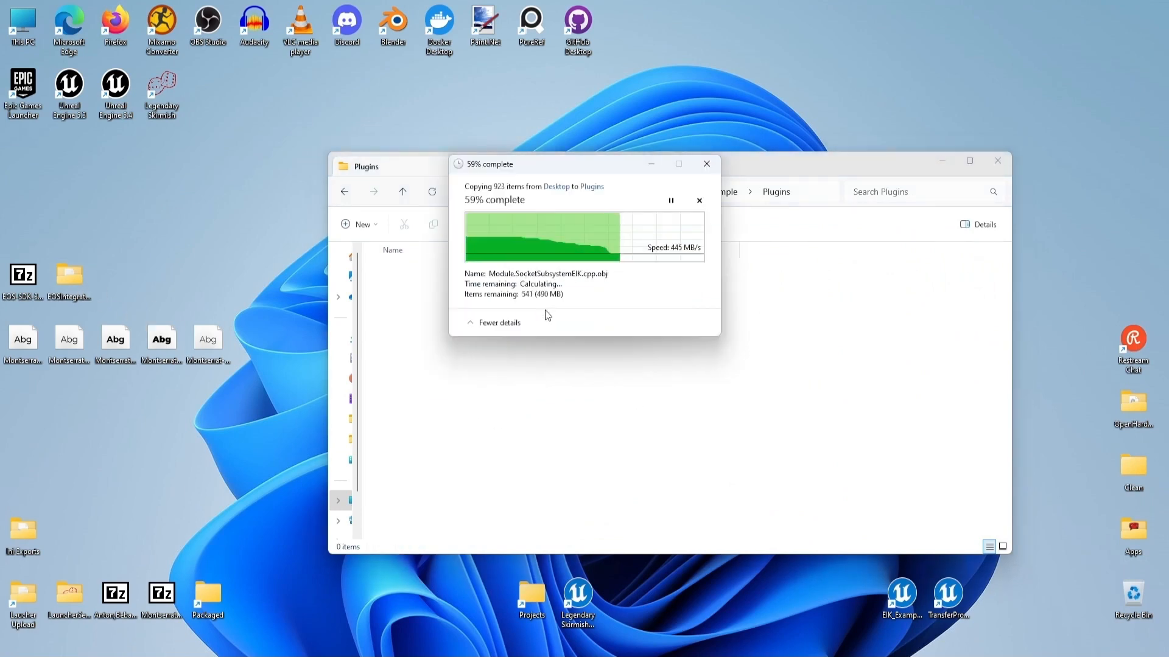
click(342, 195)
double_click(423, 390)
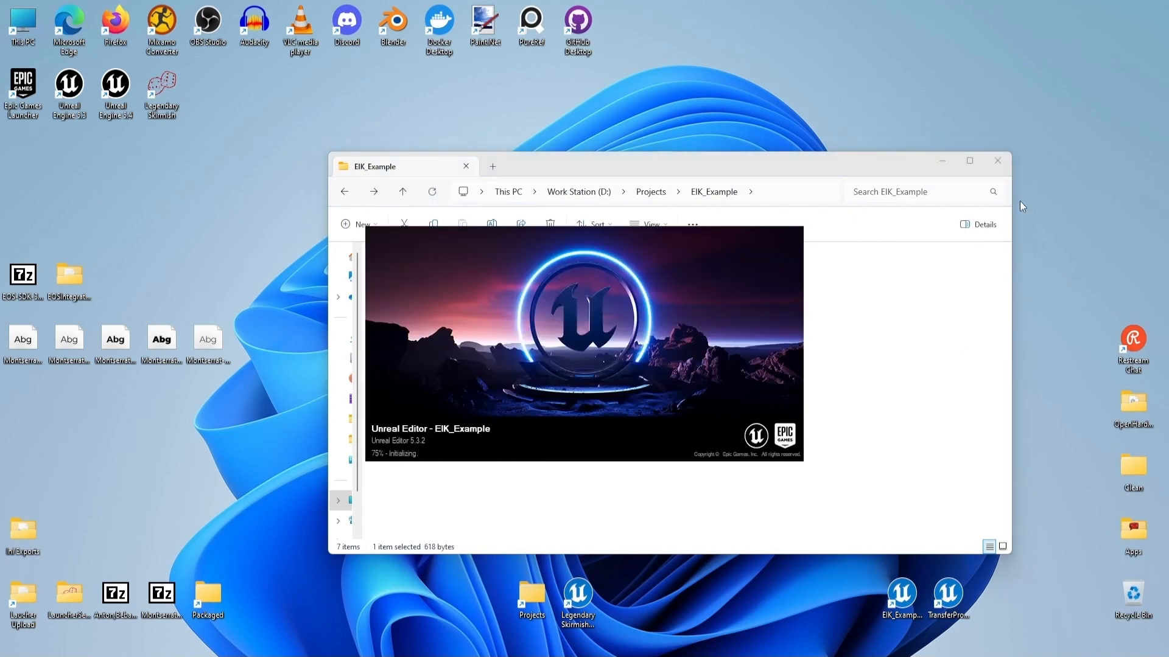
click(997, 161)
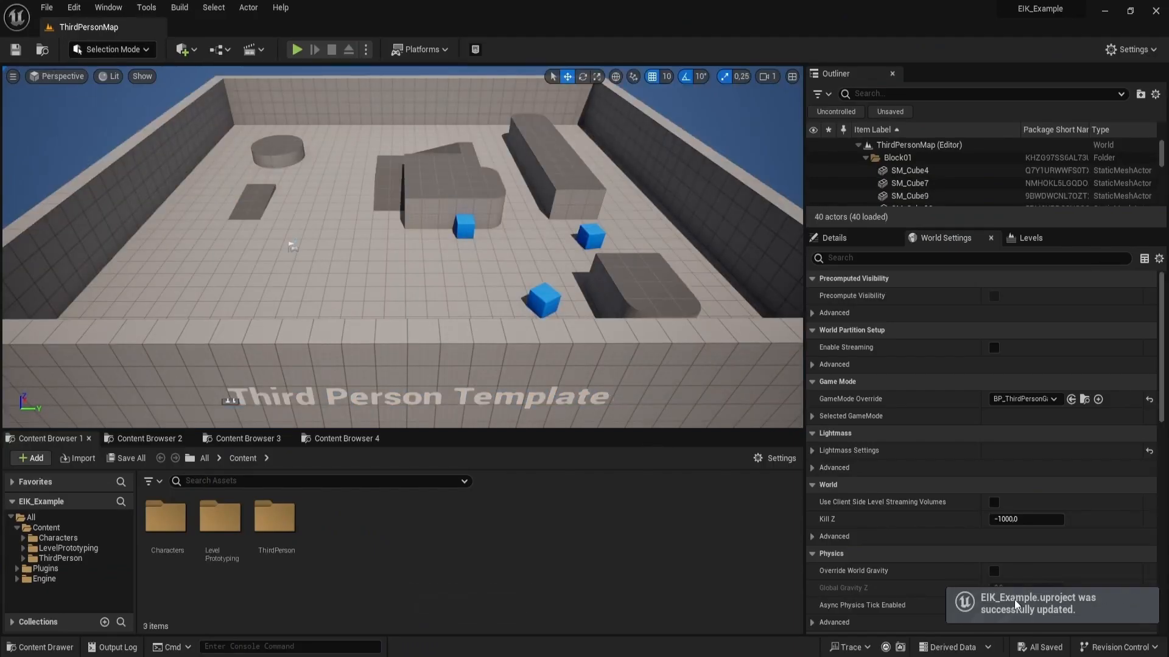
Check the EOS Integration Kit's version and enabled state among the installed plugins, and close the plugin list
click(74, 8)
click(128, 204)
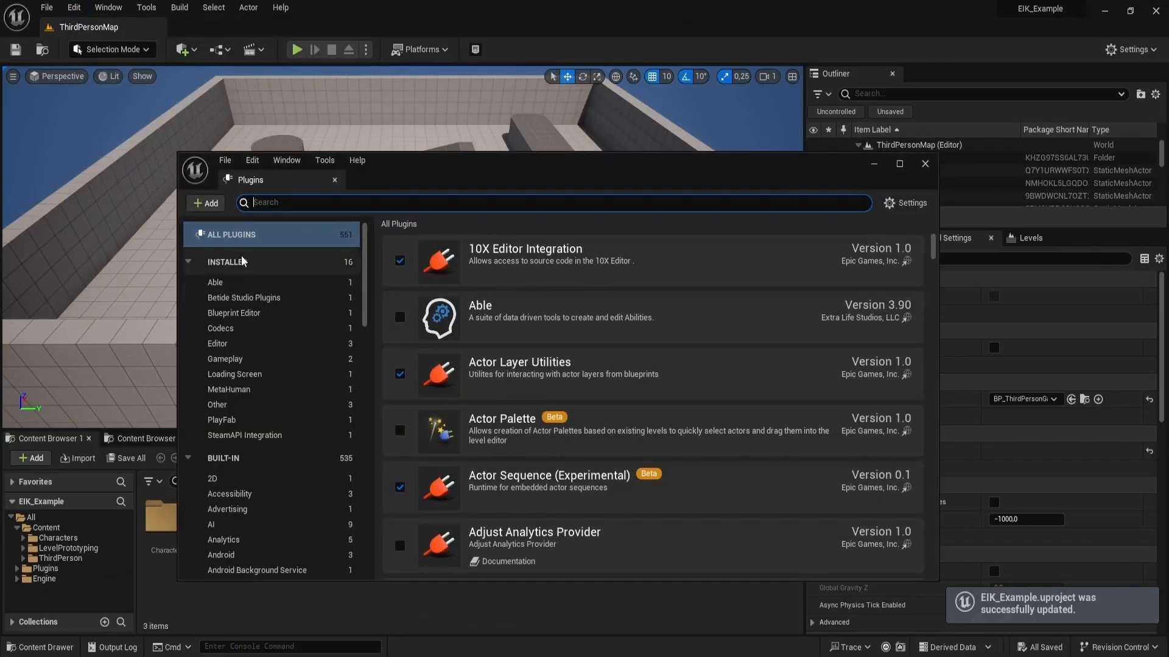
click(227, 262)
scroll(696, 392, down, 5)
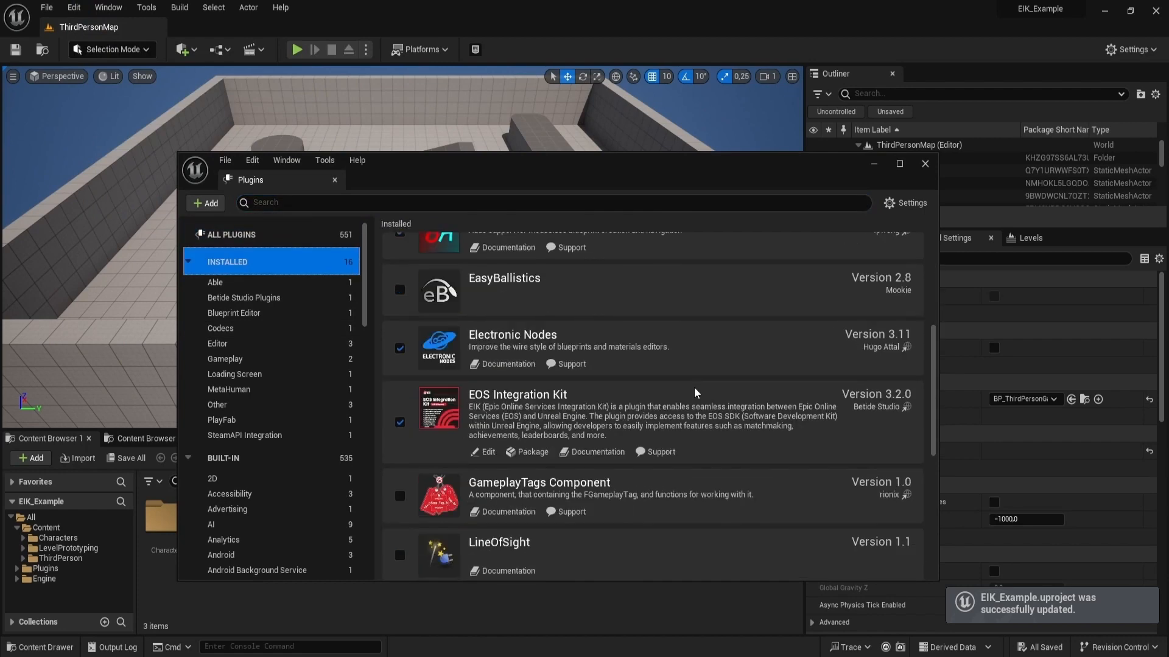
click(925, 165)
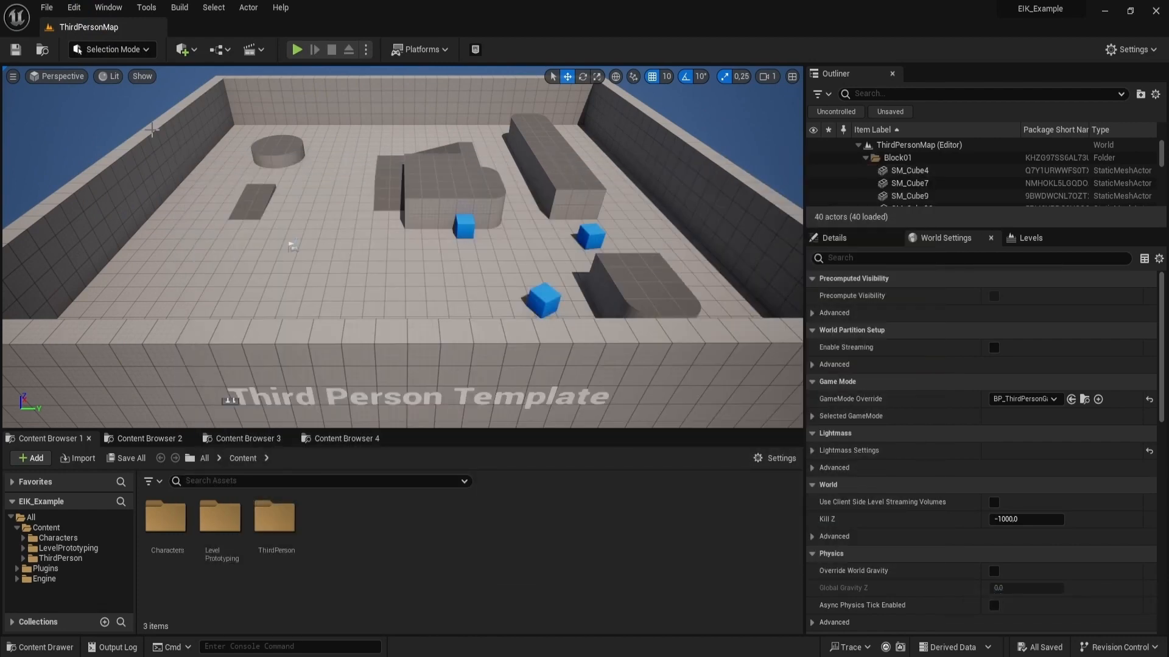
Set the Game Viewport Client Class to CommonGameViewportClient in the project settings, and restart the editor to apply it
click(74, 7)
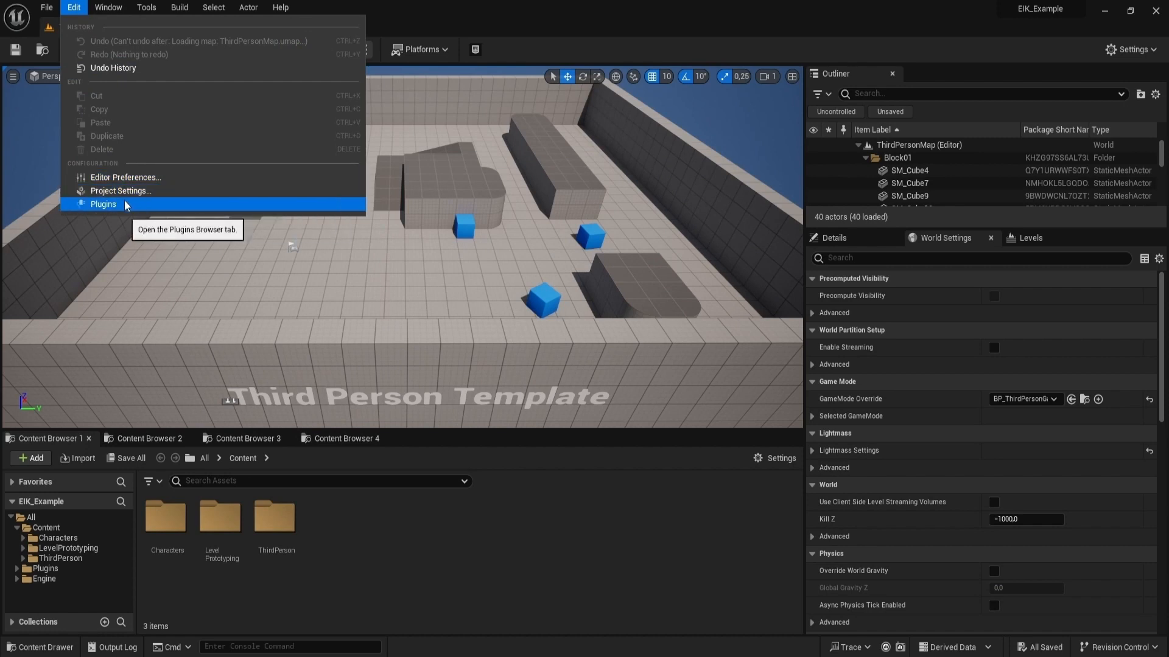
click(138, 191)
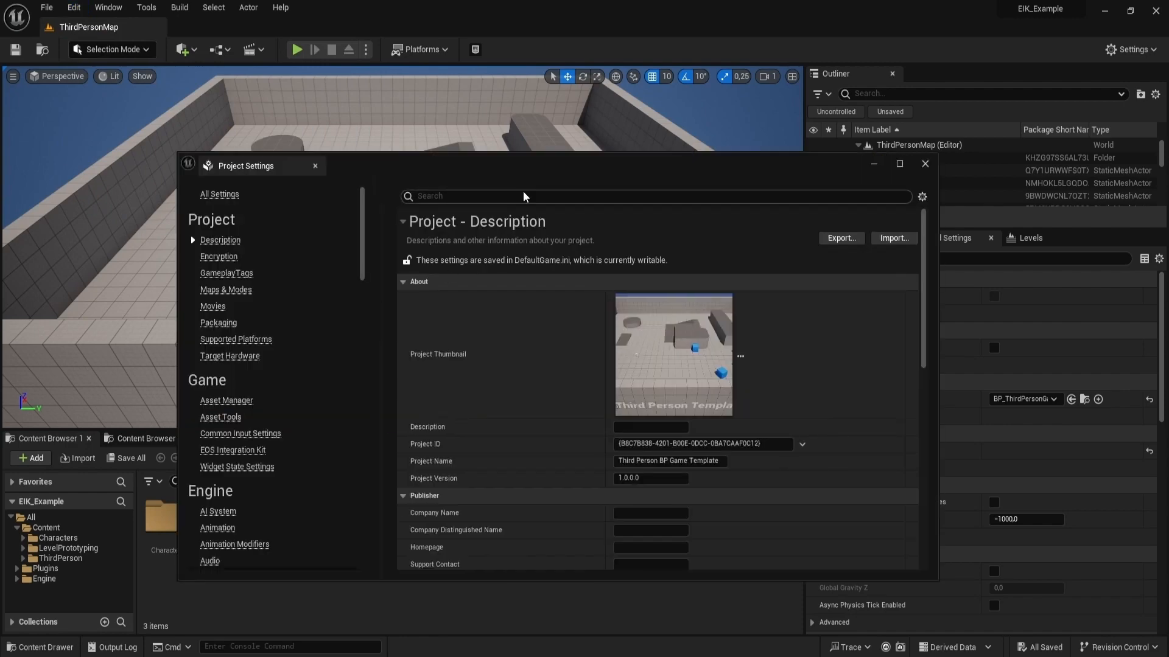
text(c)
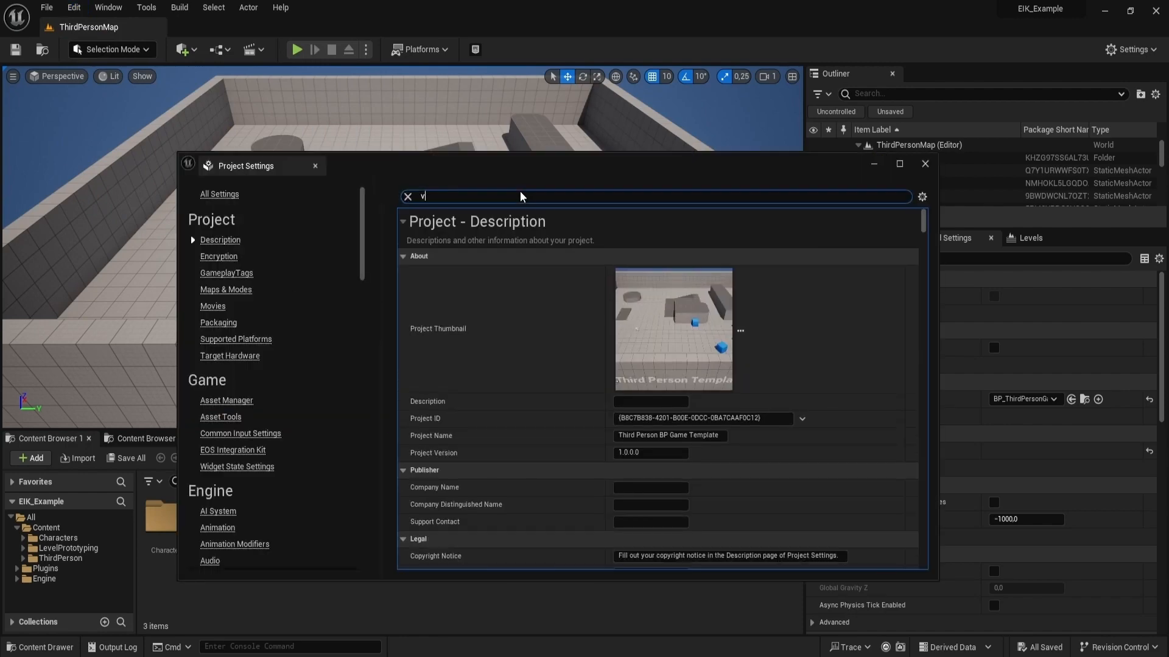
text(iew)
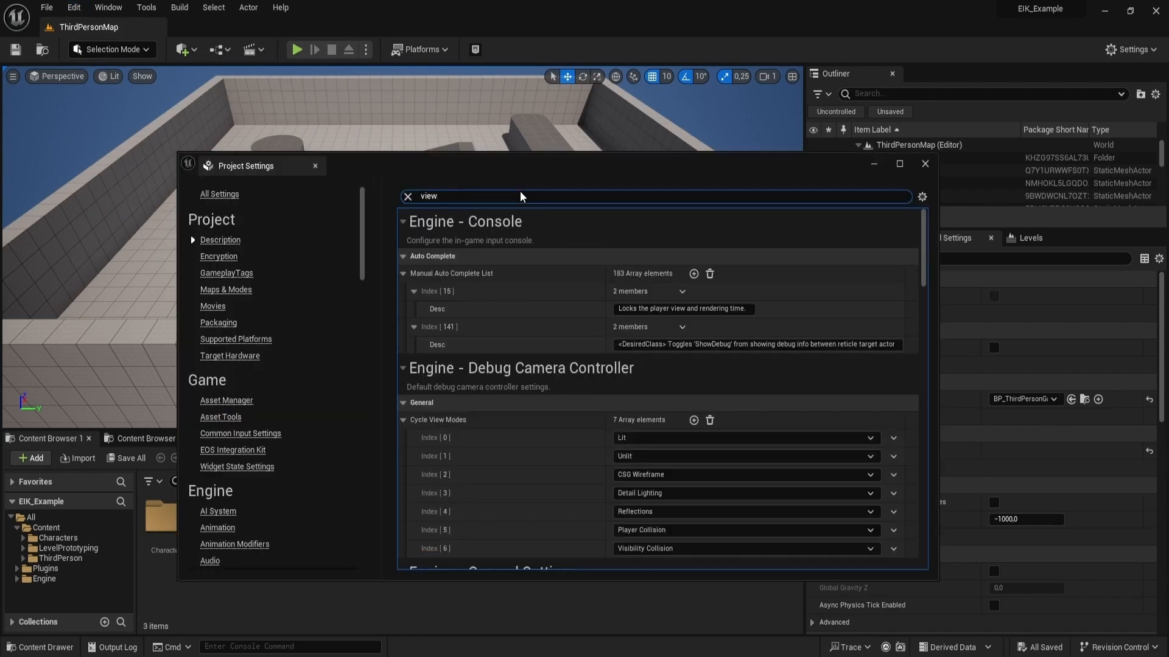
text(port)
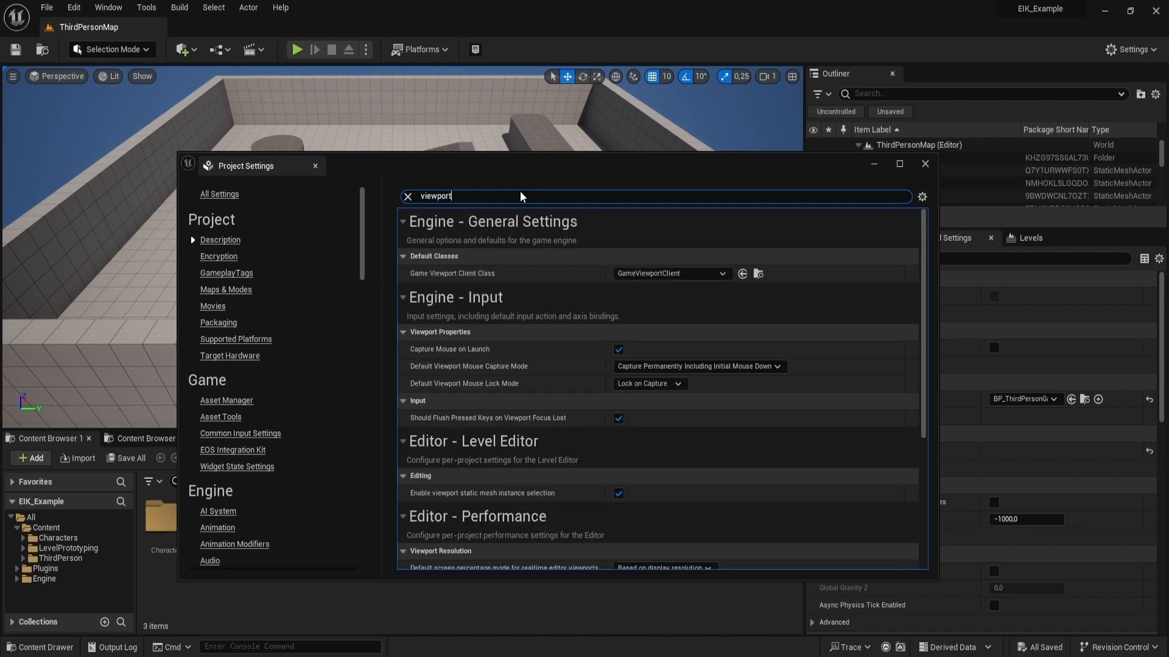
click(670, 273)
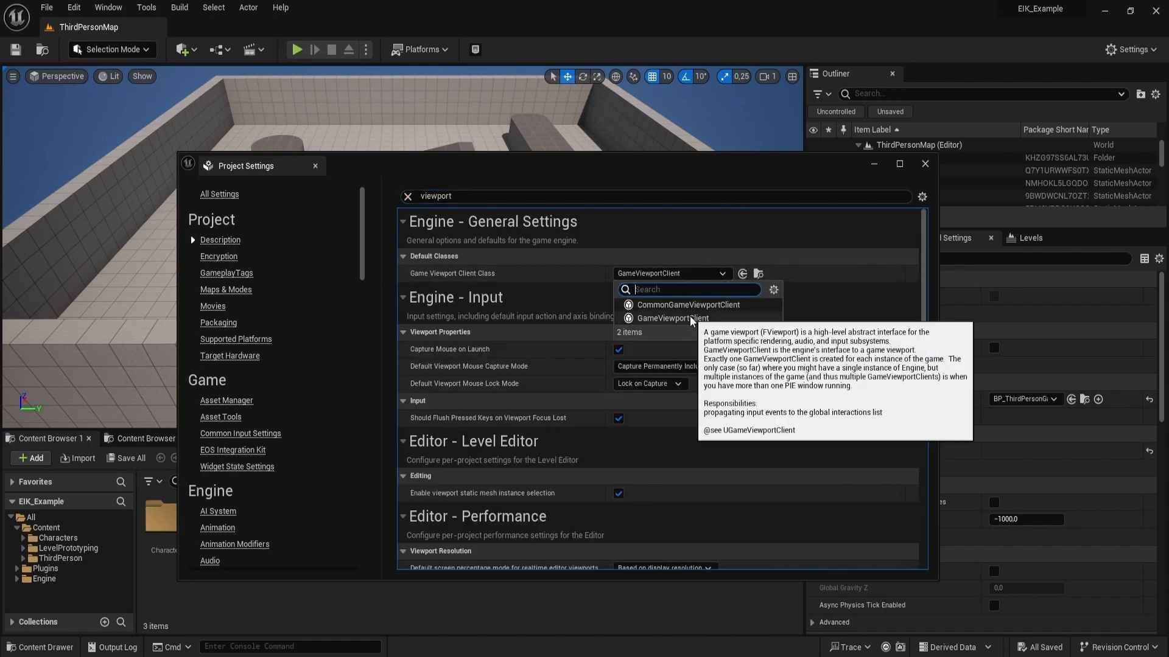
click(706, 309)
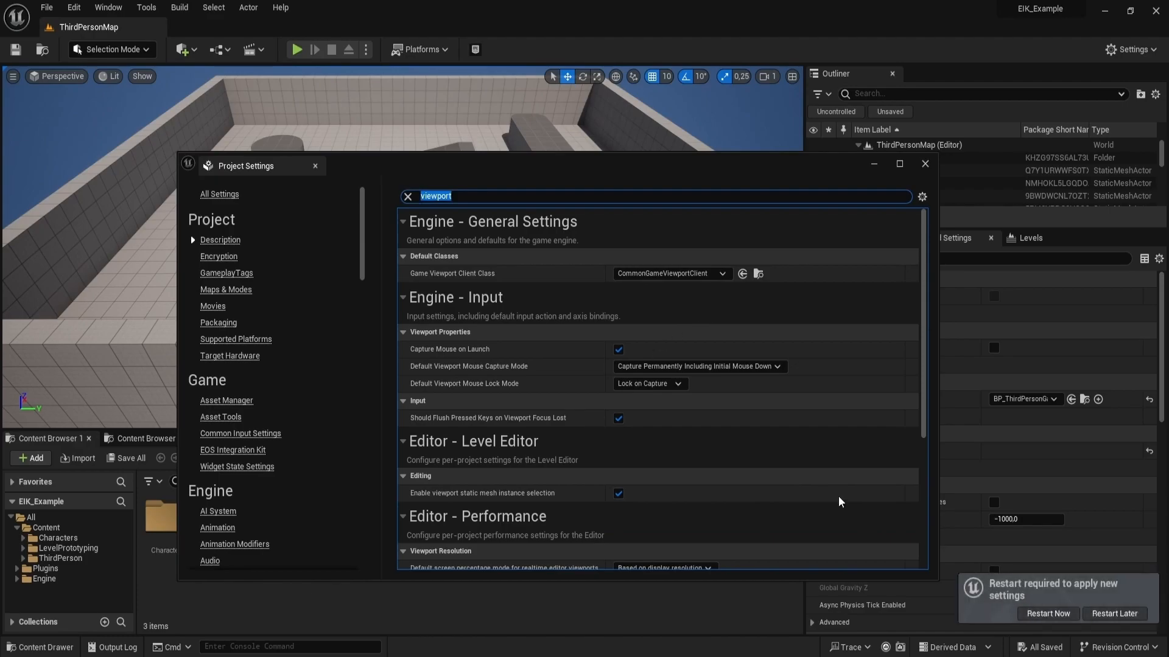
click(1047, 614)
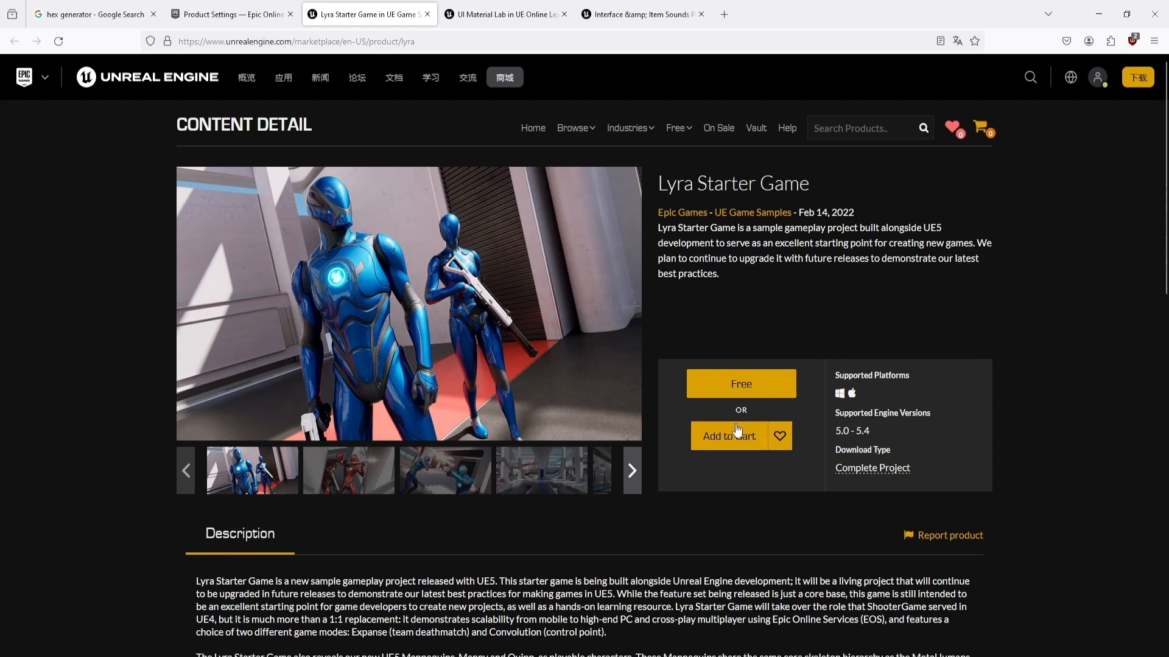
Switch to the Epic Games Launcher, search the vault for lyra, and view the Lyra Starter Game's project creation options without creating it
key(alt+Tab)
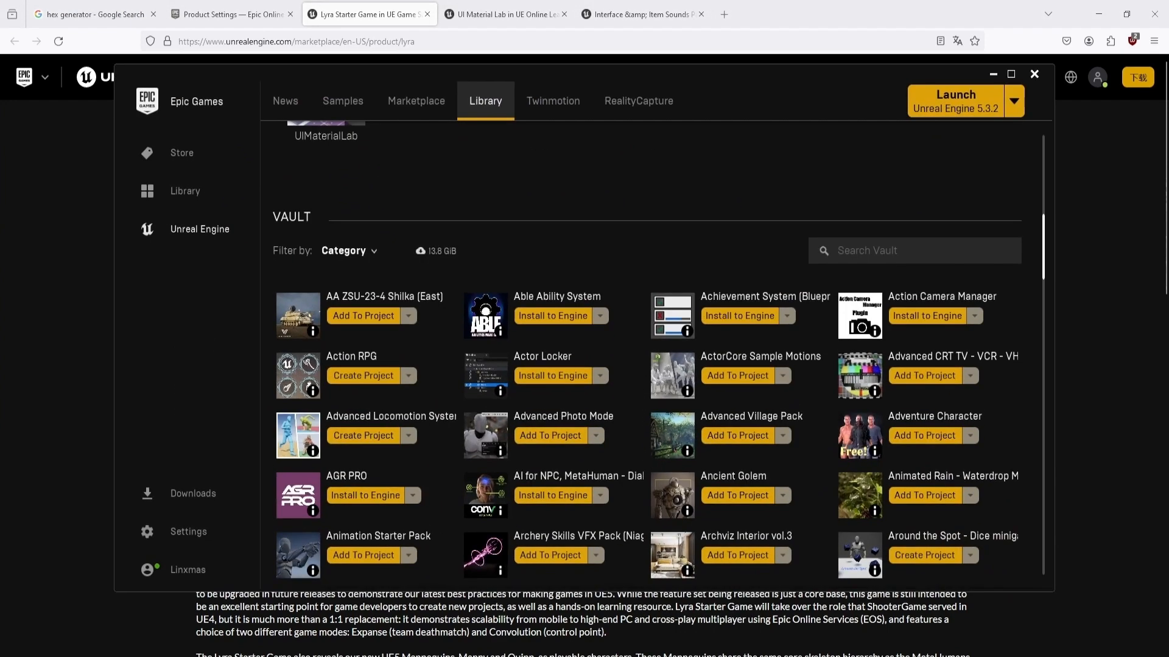
click(881, 251)
text(lyra)
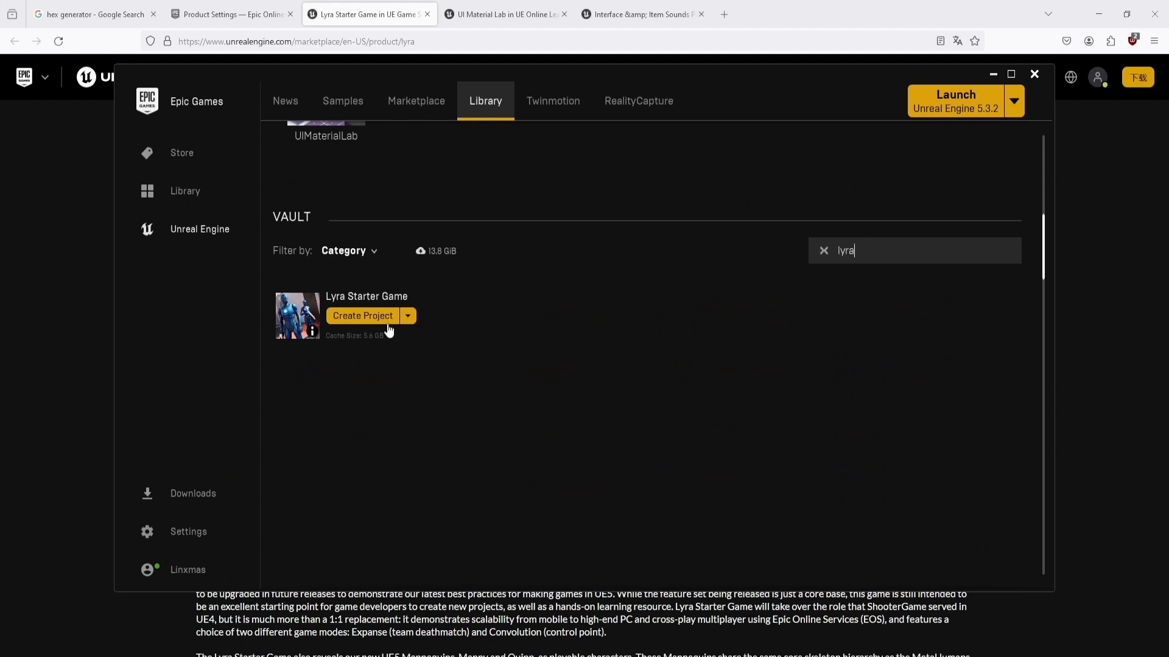
click(363, 316)
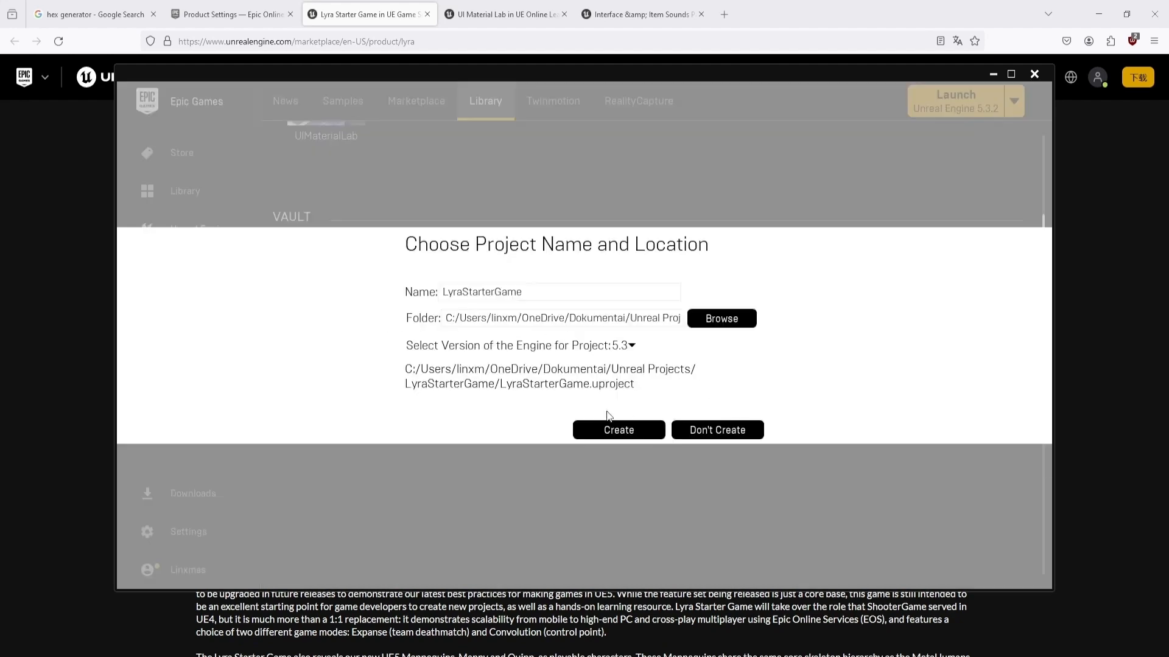
click(737, 430)
Open the existing LyraStarterGame project and its gamepad input data blueprint in UI/Foundation/Platform/Input/GamepadPS4
scroll(605, 321, up, 5)
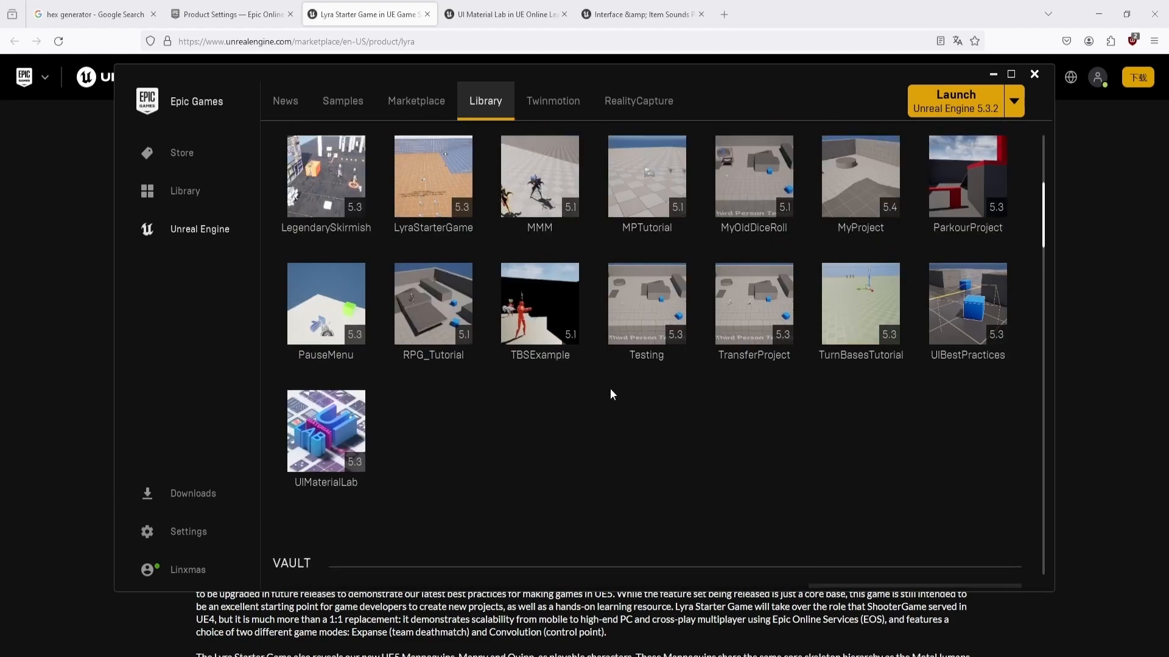
double_click(426, 177)
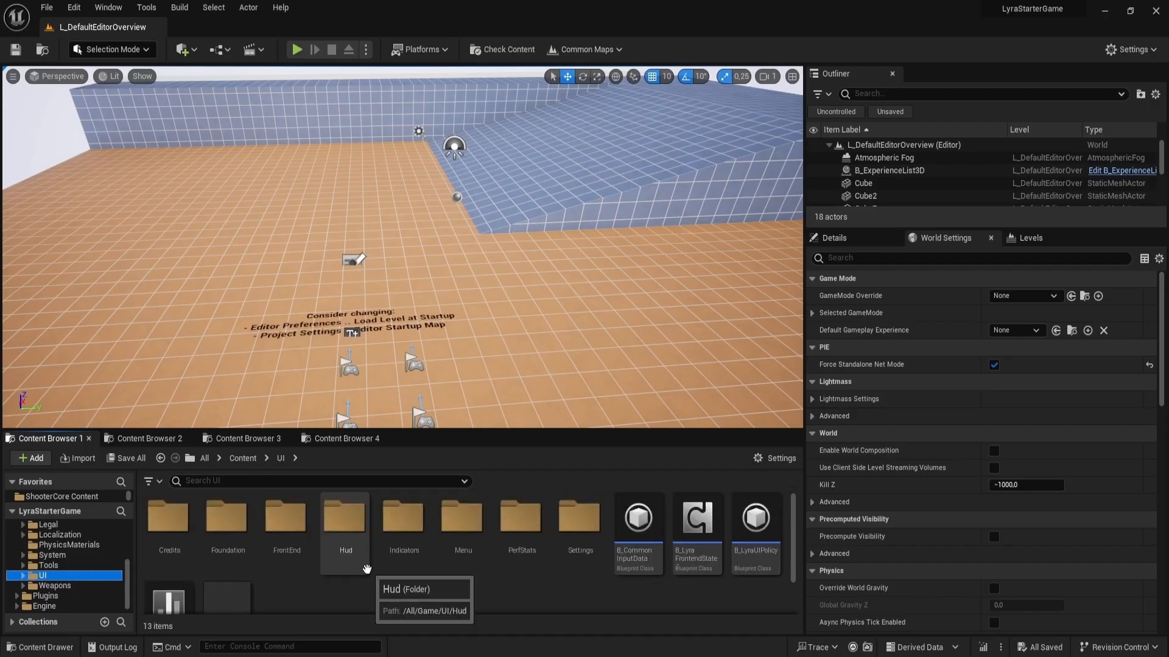
click(218, 530)
double_click(218, 529)
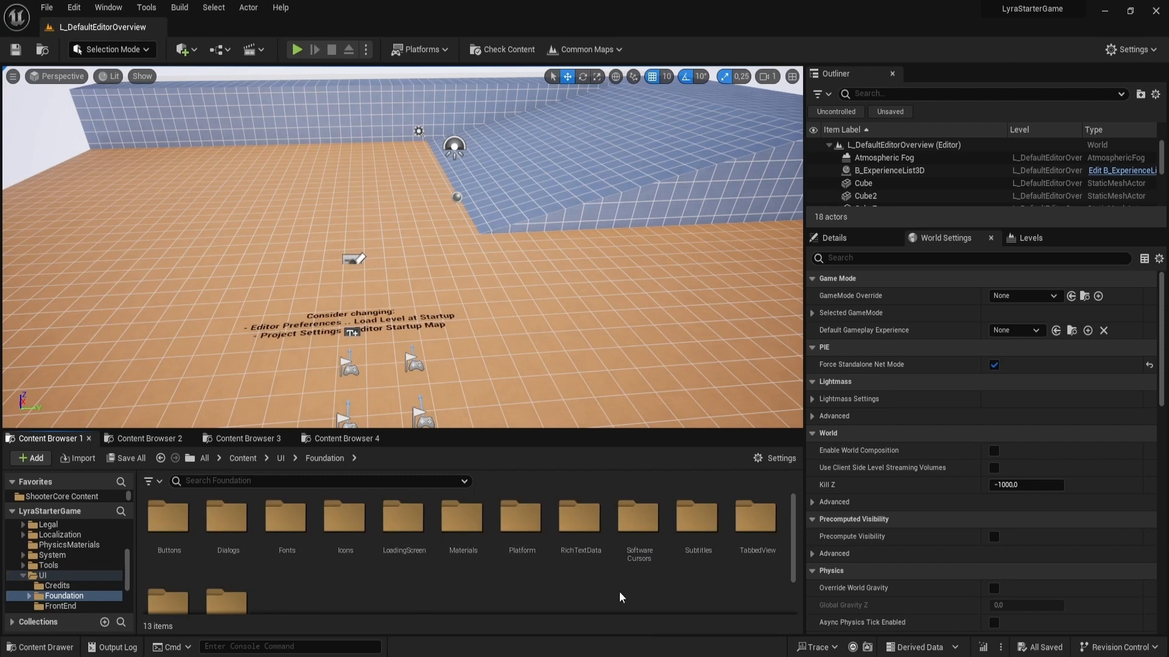
double_click(508, 520)
double_click(169, 544)
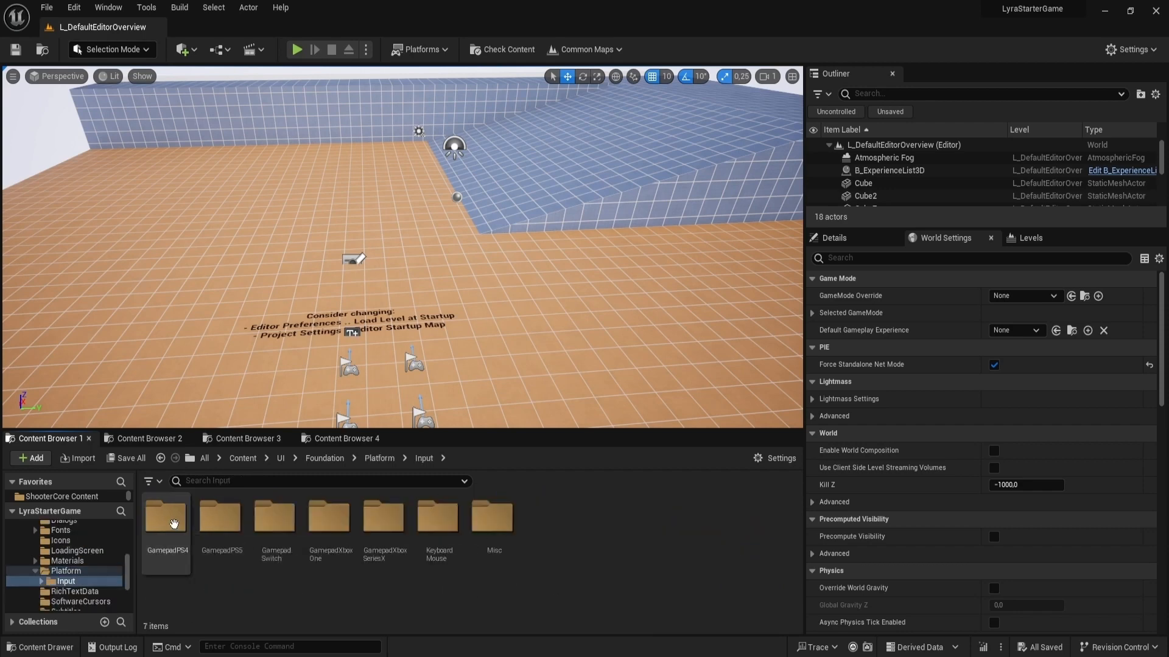
double_click(170, 550)
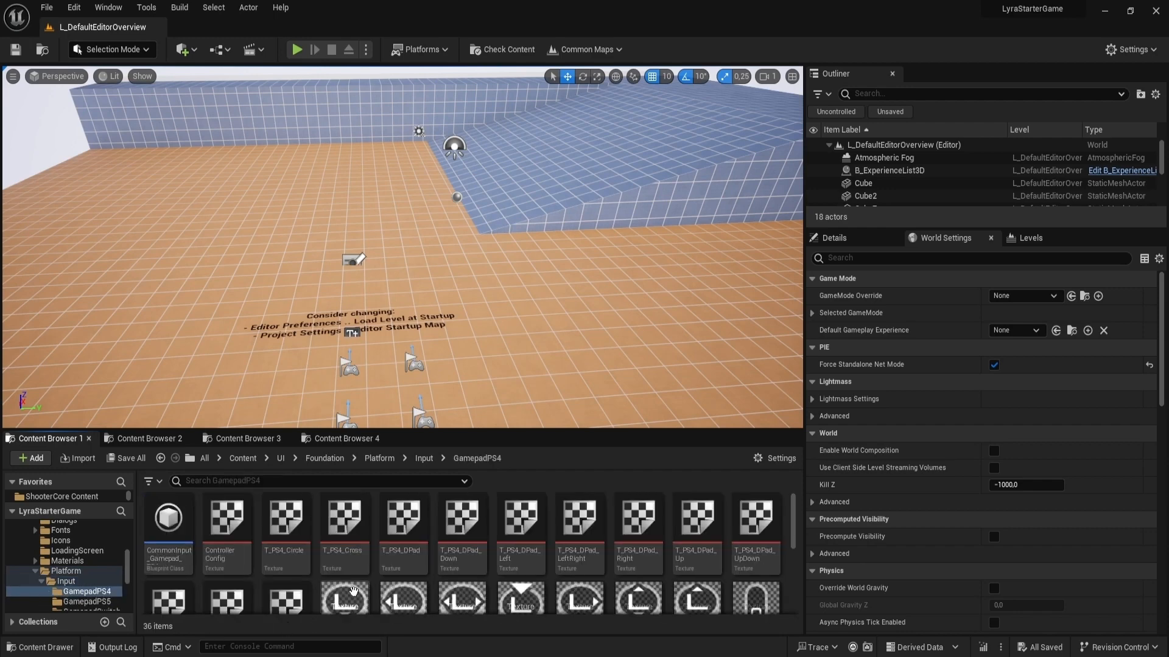
double_click(191, 537)
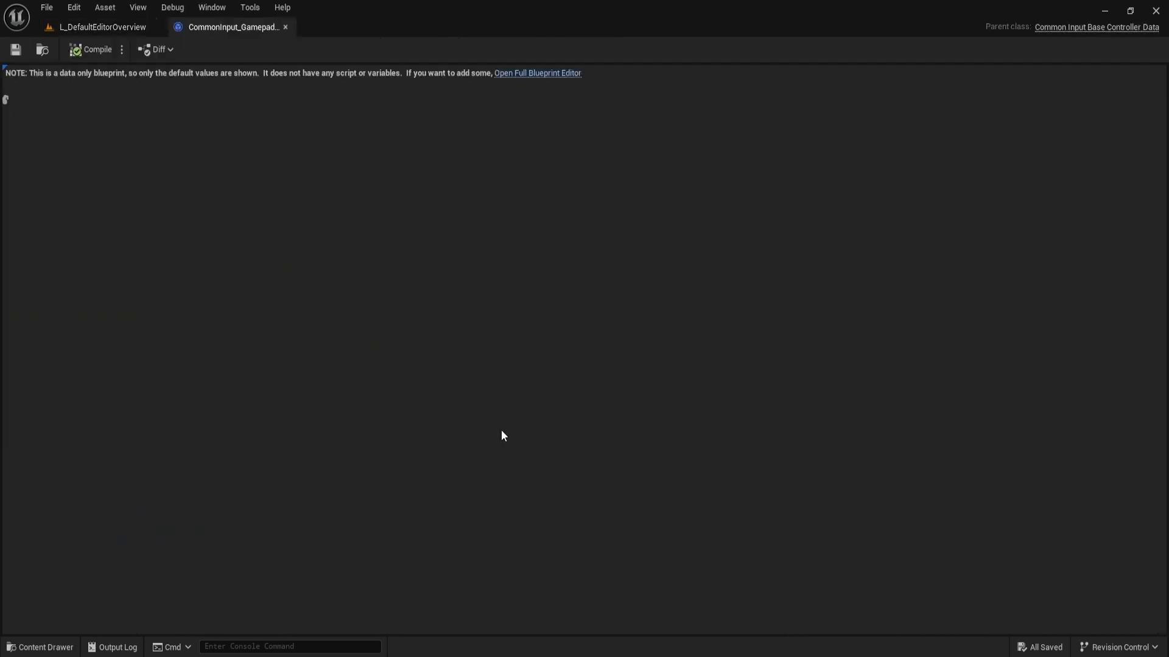
Examine the first entries of the PS4 gamepad blueprint's Input Brush Data Map, and close the blueprint
click(16, 394)
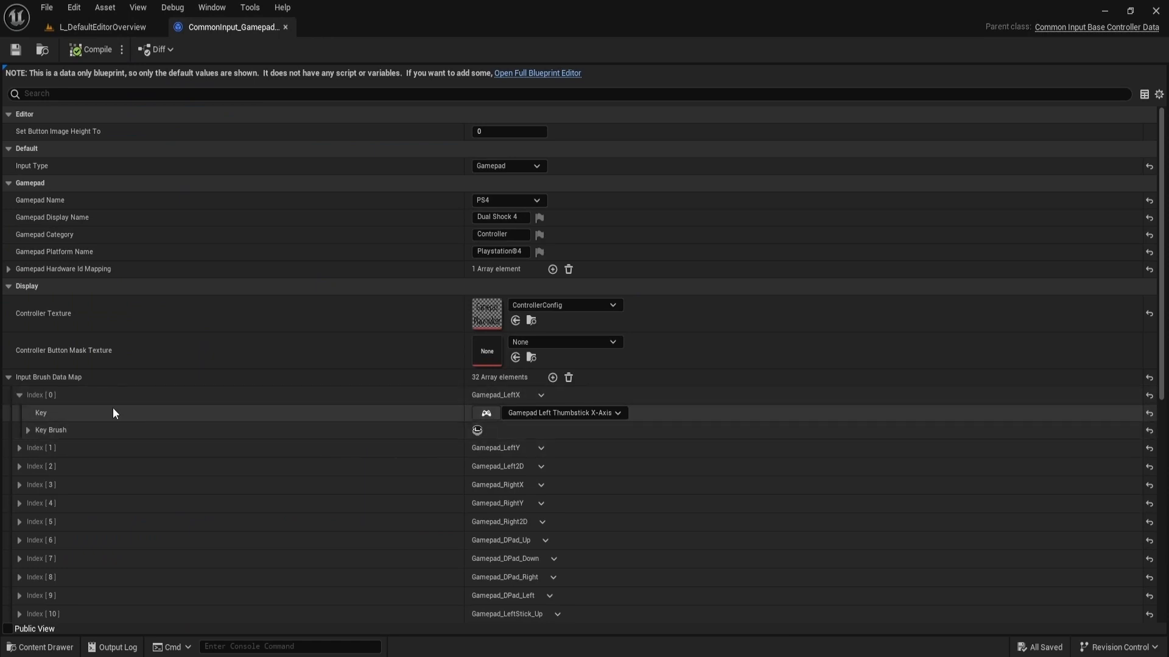
click(27, 430)
click(26, 429)
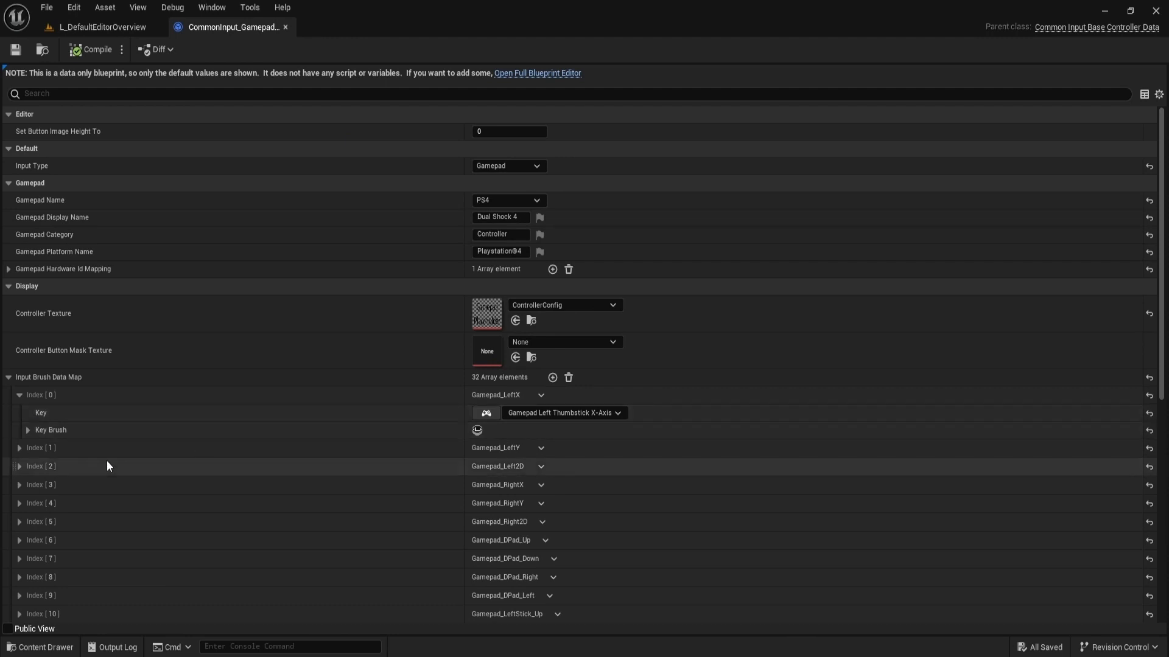
click(19, 447)
scroll(68, 481, down, 1)
scroll(68, 481, down, 3)
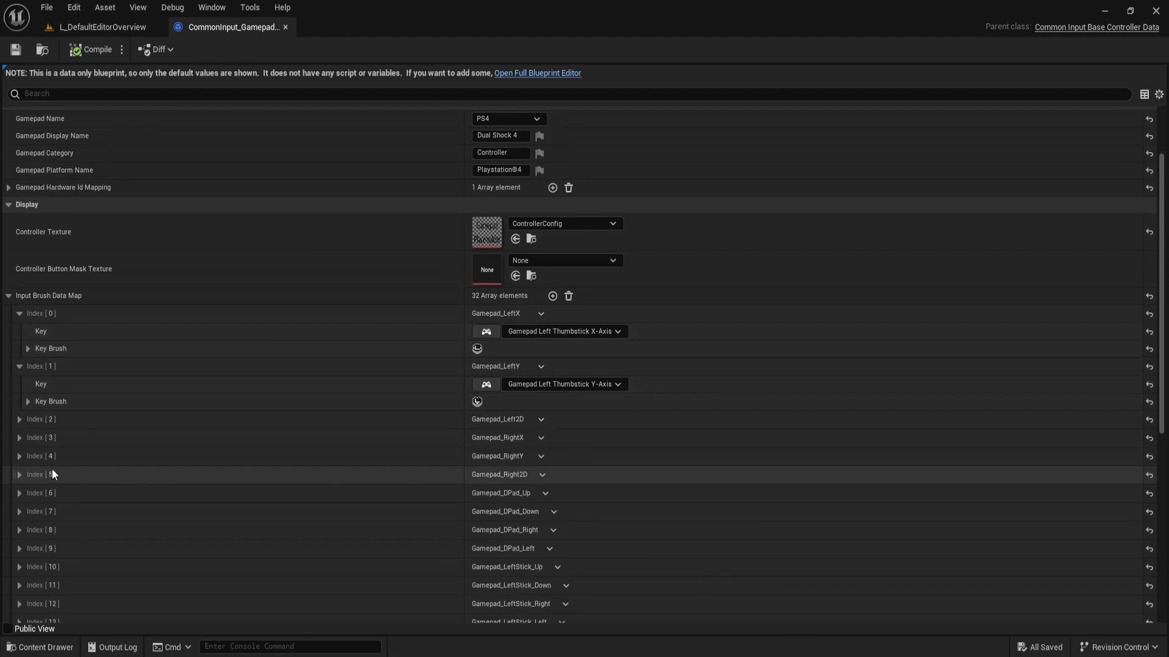
click(18, 417)
scroll(86, 454, down, 3)
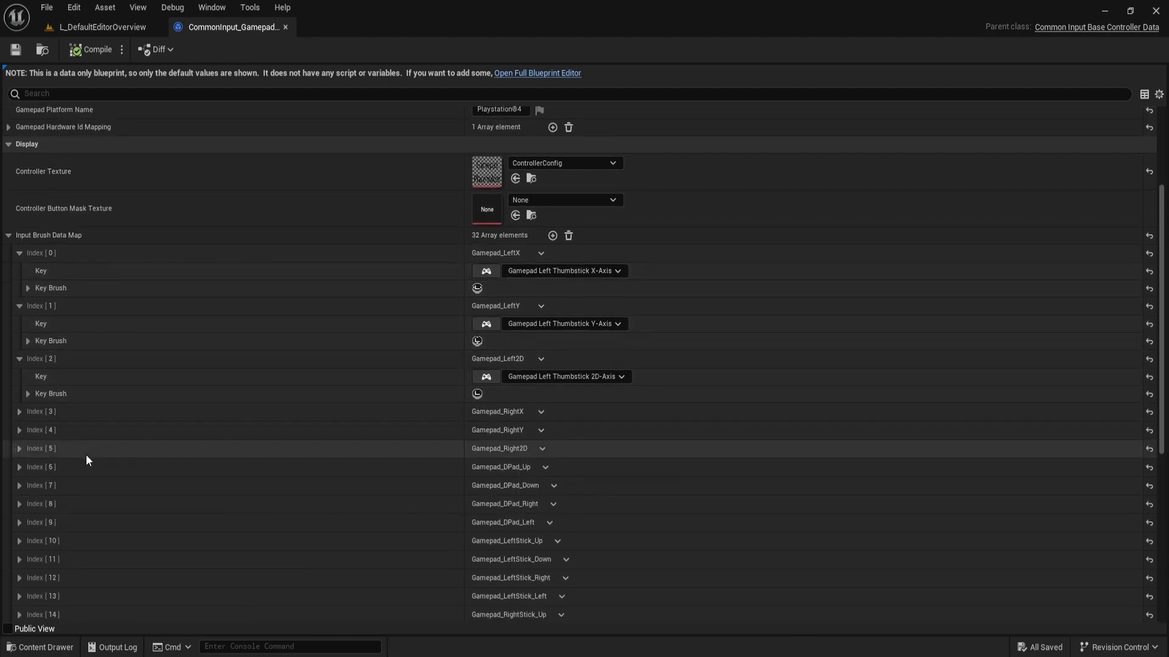
click(283, 26)
Migrate Lyra's Platform folder with all listed assets into the Content folder of the EIK_Example project
double_click(37, 573)
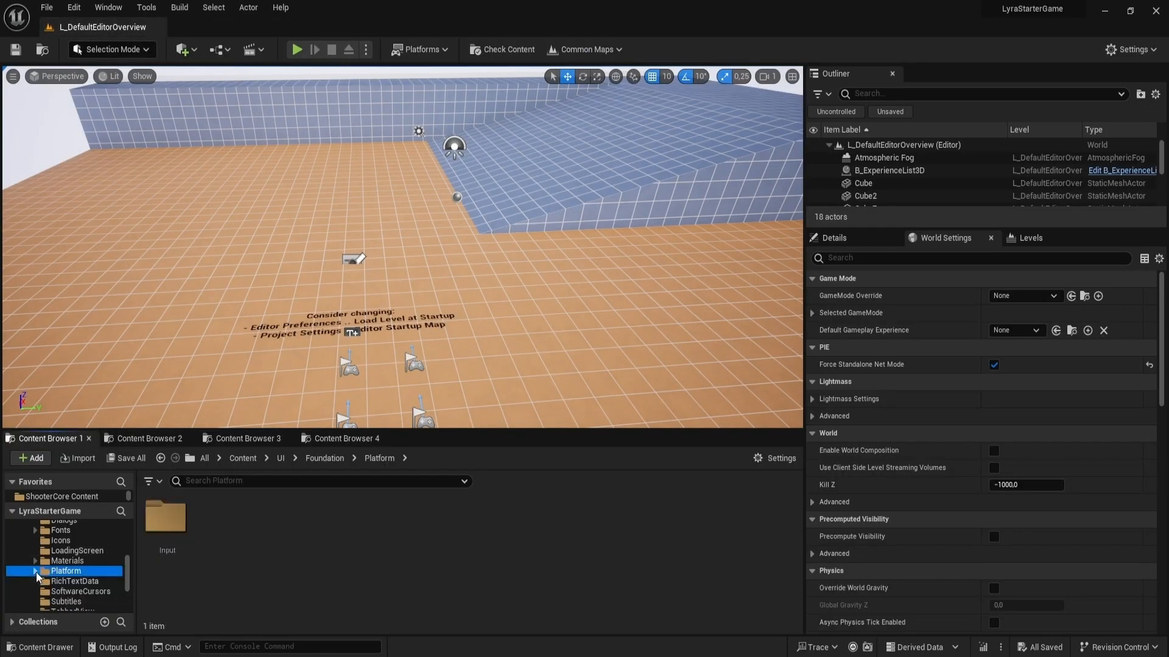
right_click(72, 567)
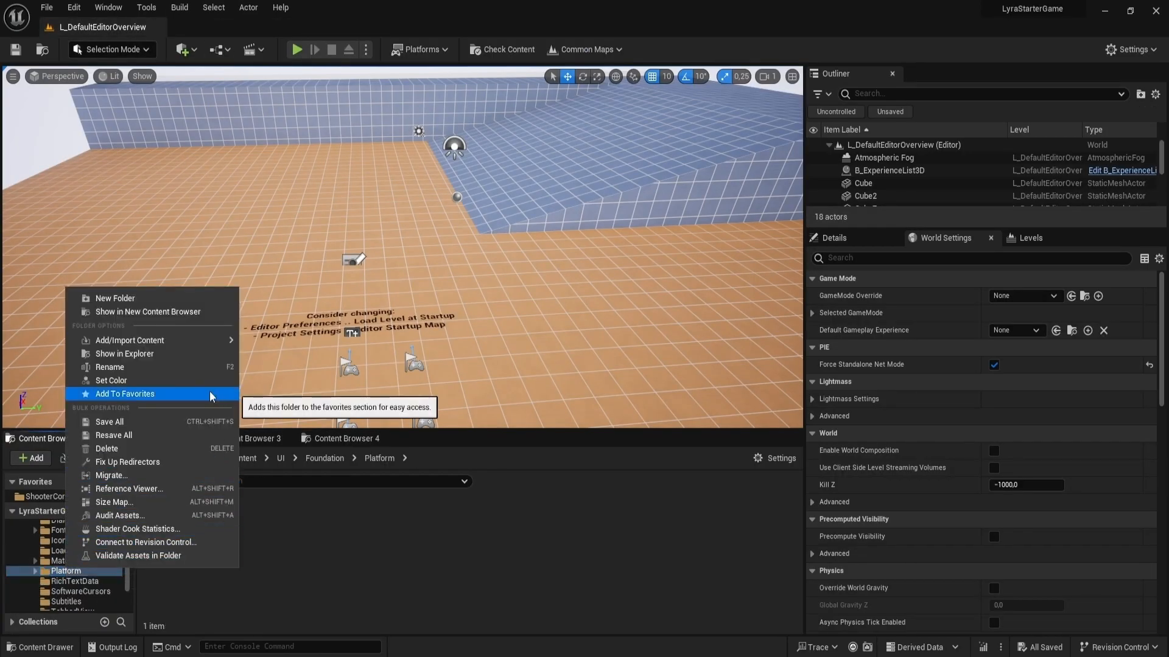
click(183, 475)
scroll(654, 404, down, 10)
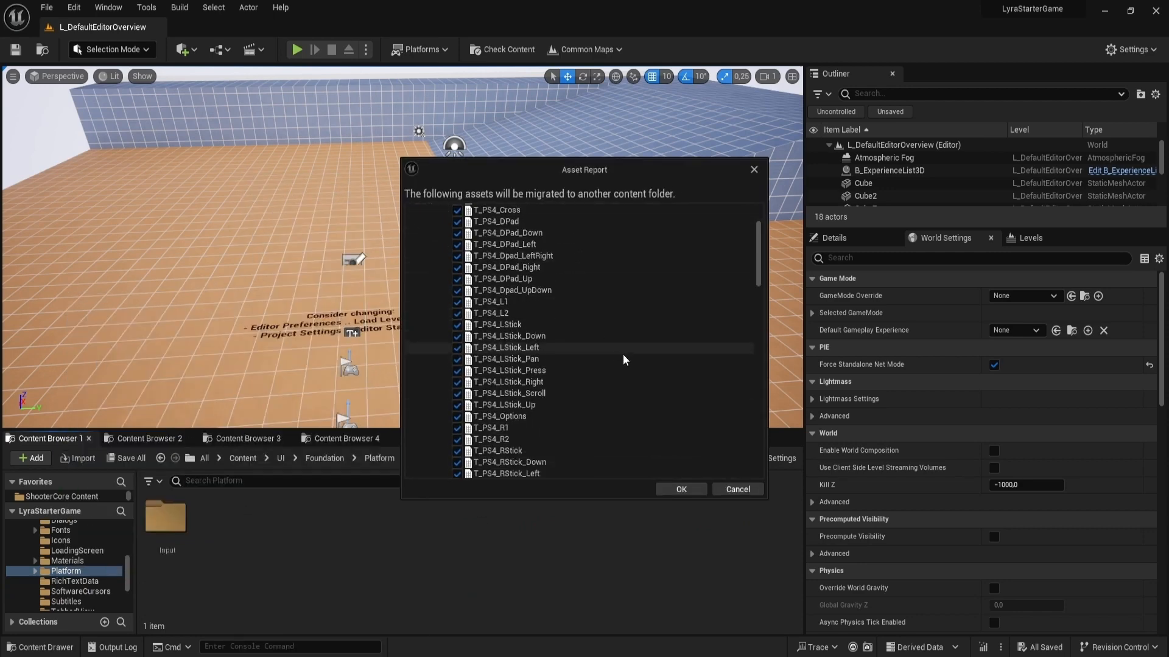
click(682, 490)
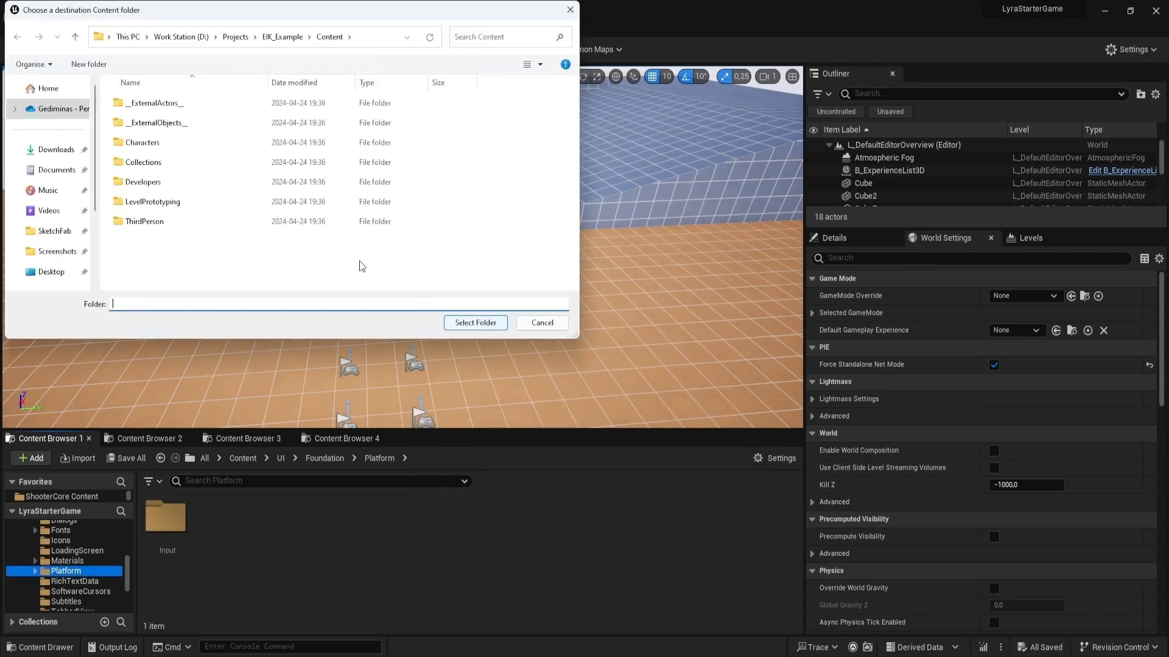
click(235, 36)
double_click(165, 143)
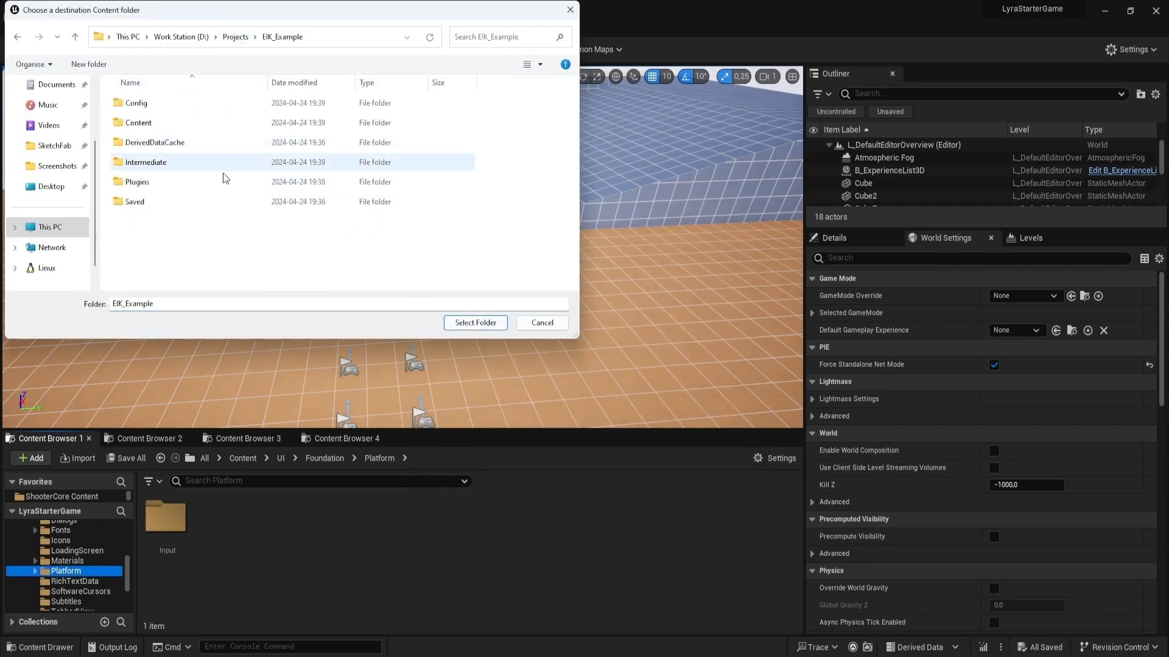
double_click(161, 128)
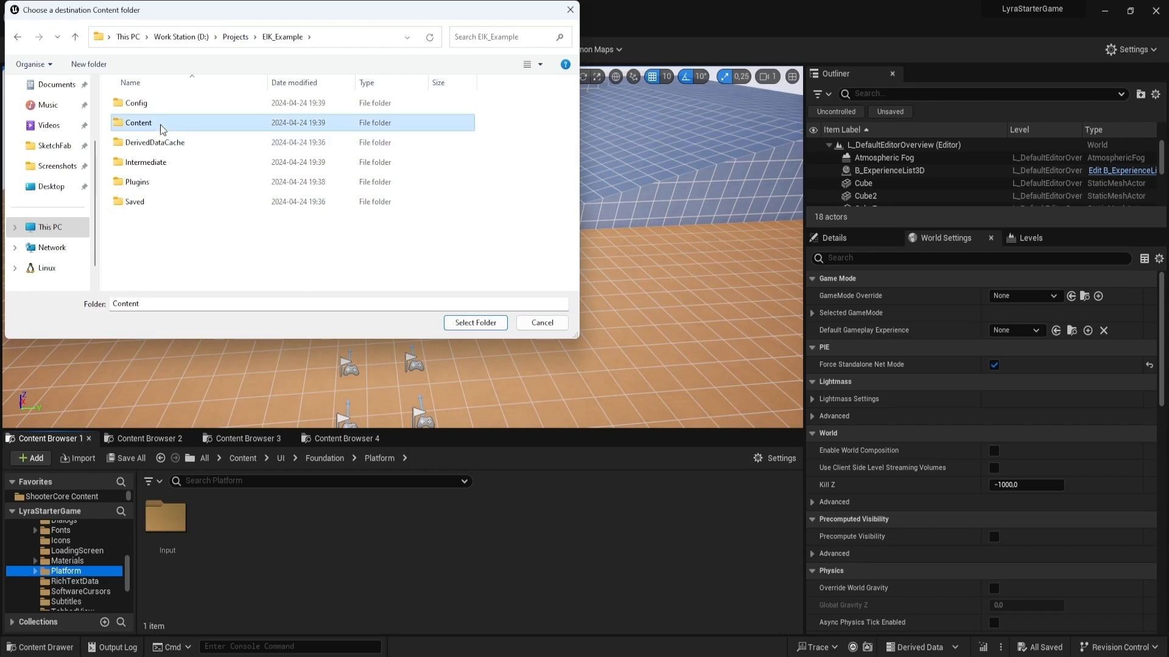
click(475, 323)
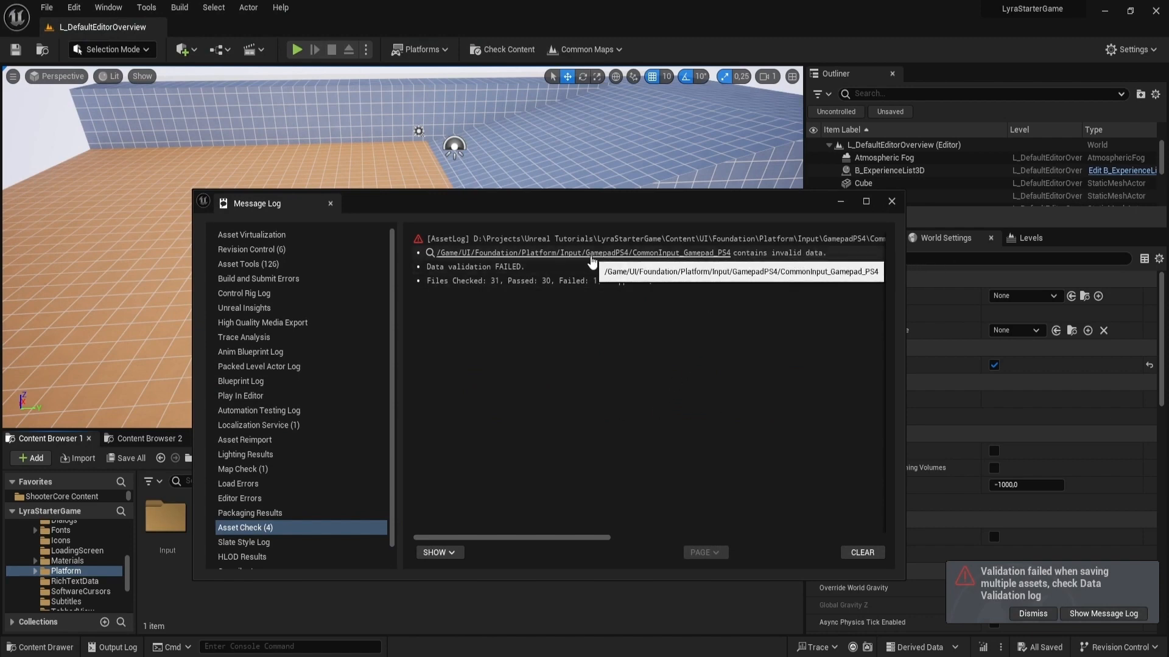
Inspect the CommonInput_Gamepad_PS4 blueprint flagged by the asset check, and close the message log
click(605, 255)
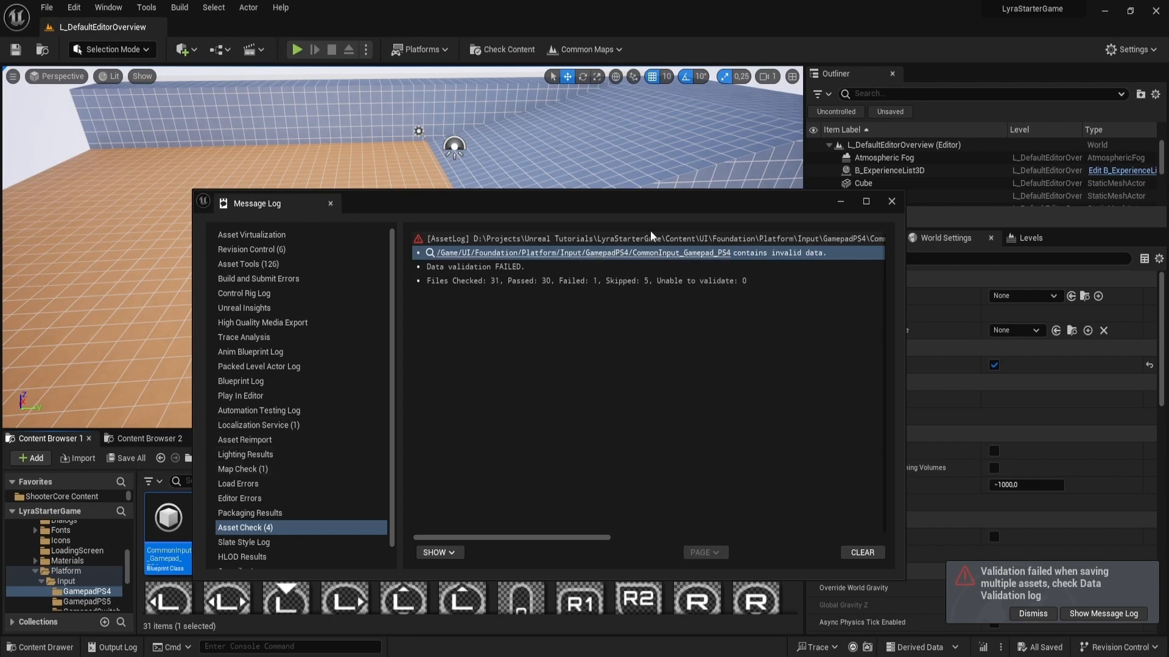
drag(726, 209, 774, 210)
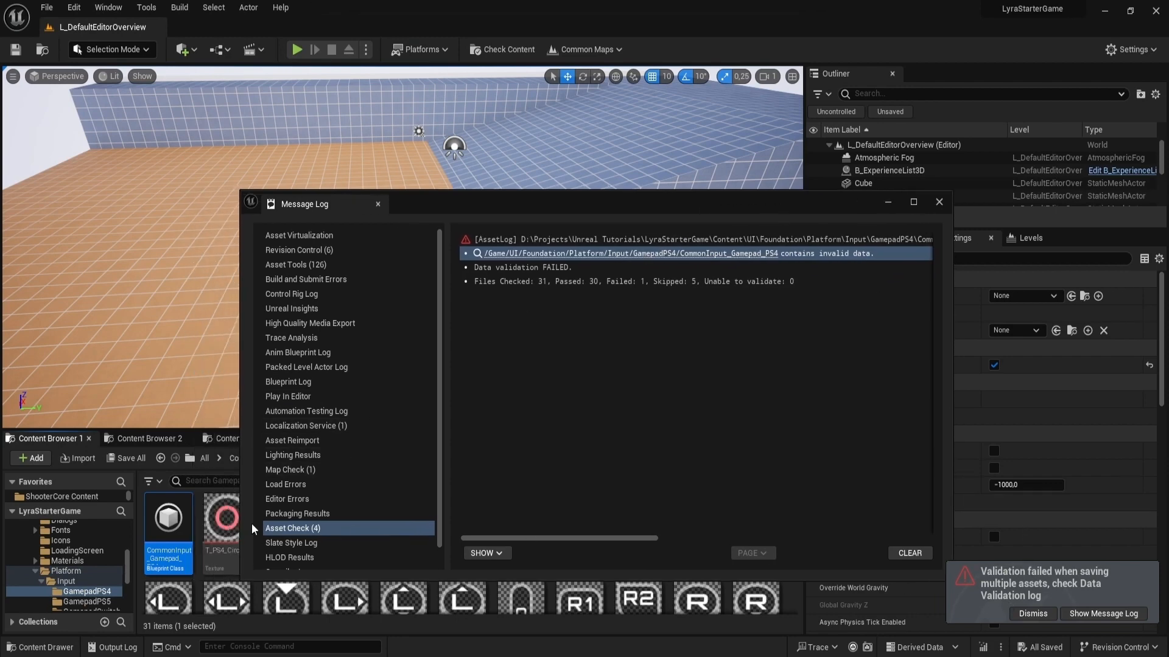
double_click(158, 514)
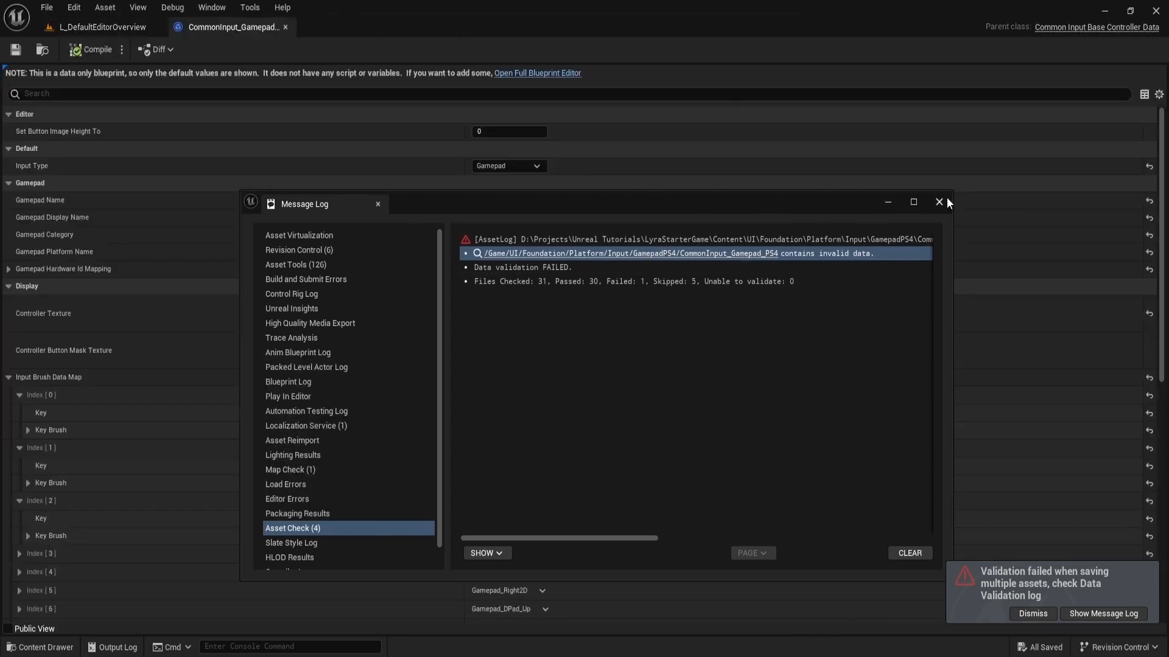
click(939, 202)
scroll(329, 434, down, 1)
scroll(329, 434, up, 1)
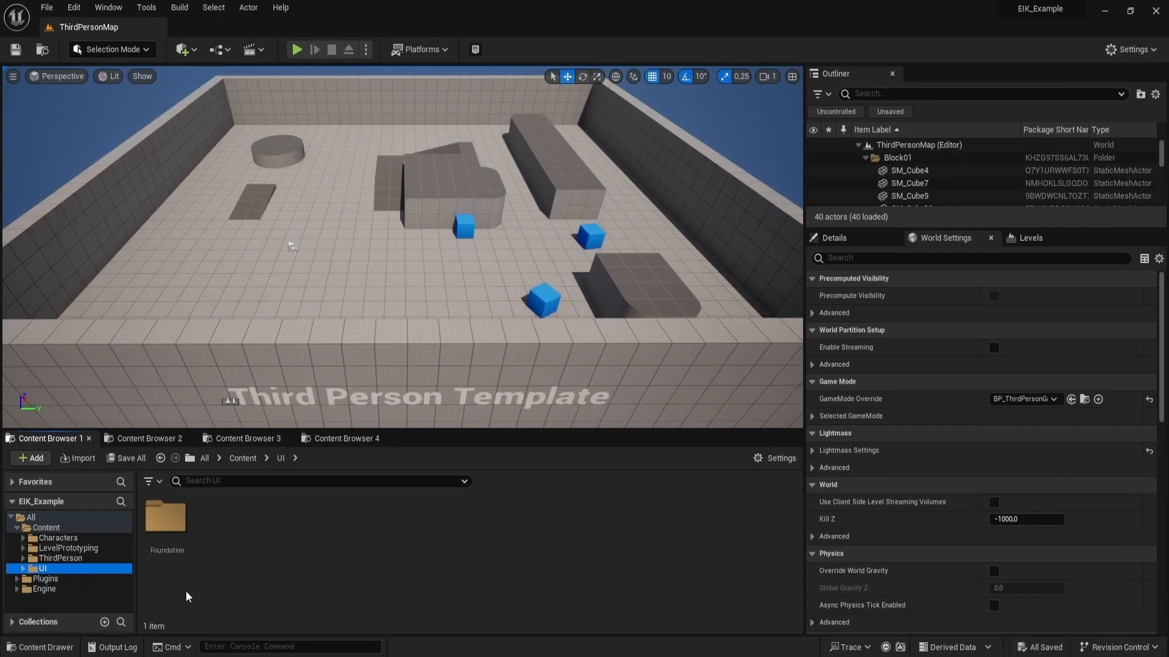
Create a folder named Data inside the UI folder of the EIK_Example project
double_click(174, 531)
click(24, 569)
right_click(262, 547)
click(311, 147)
text(Data)
key(Return)
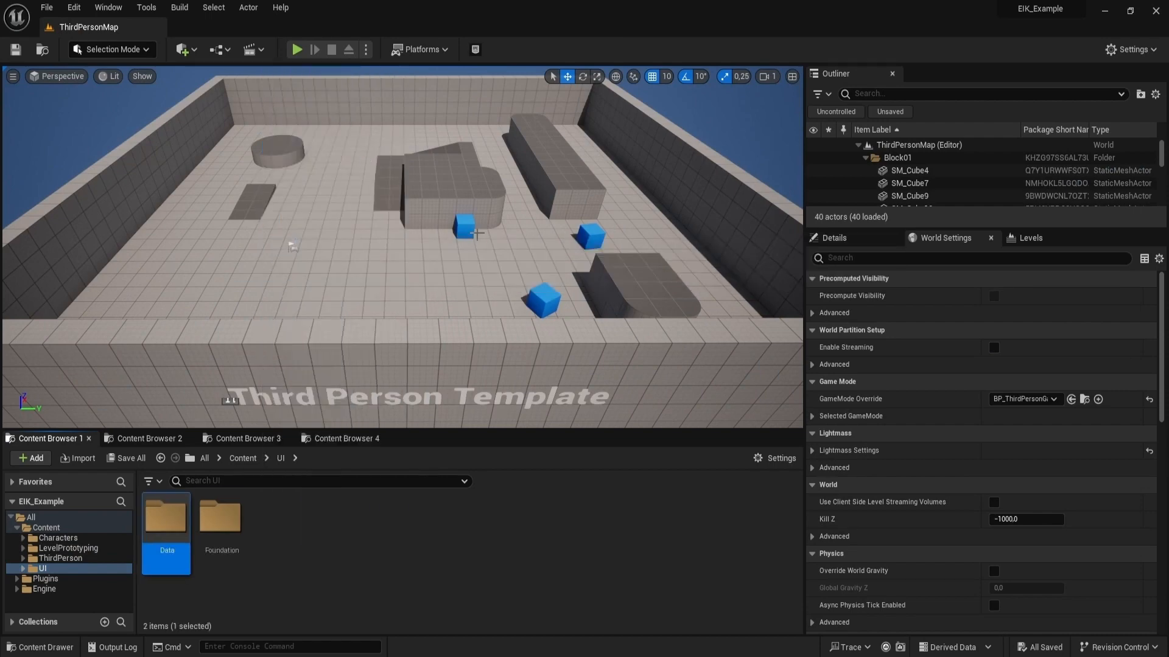
Move the Platform folder from UI/Foundation into UI/Data, and check the contents of the Foundation folder
double_click(221, 528)
drag(165, 536, 58, 578)
click(85, 601)
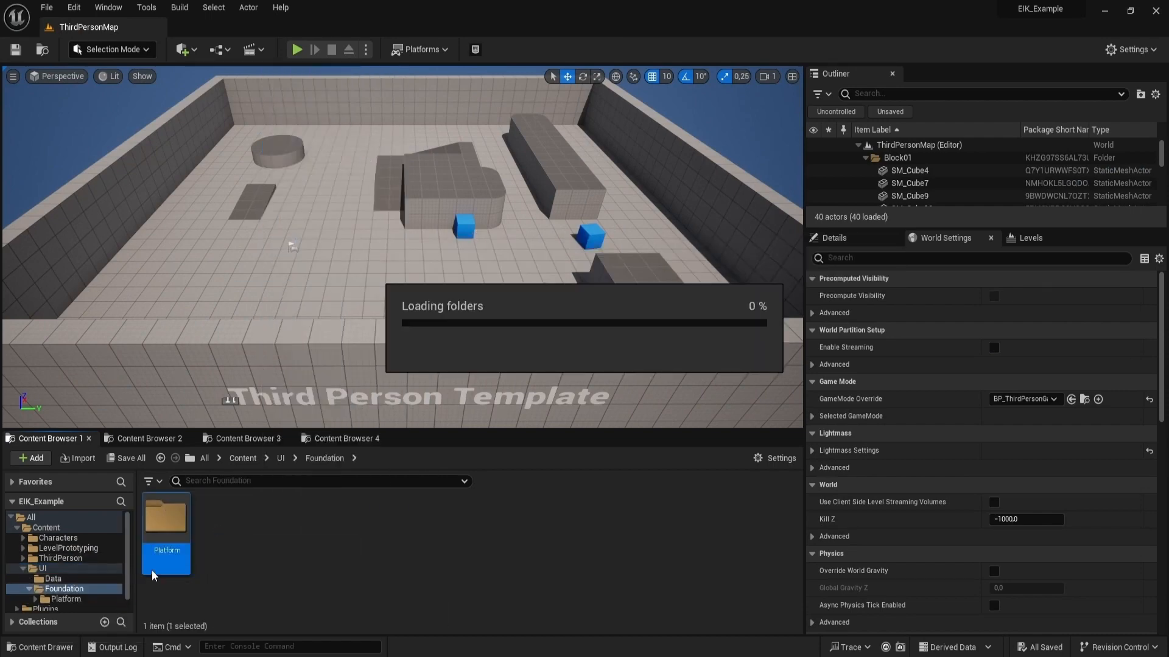
click(61, 569)
click(81, 589)
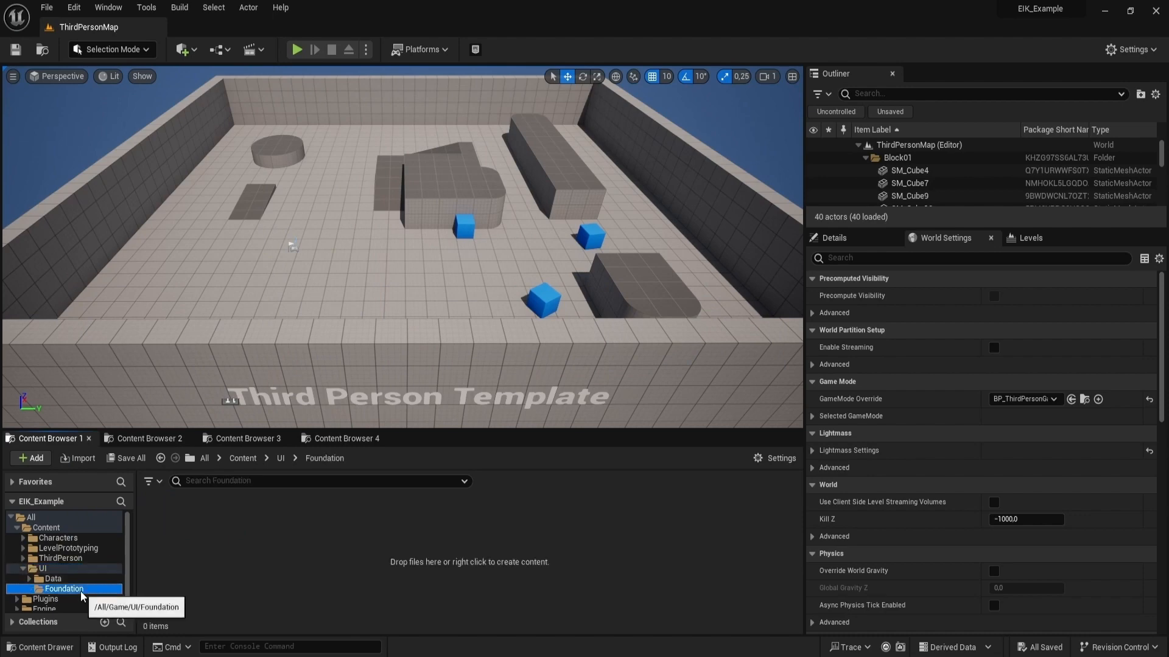
Delete the empty Foundation folder from the UI folder
key(Delete)
click(166, 615)
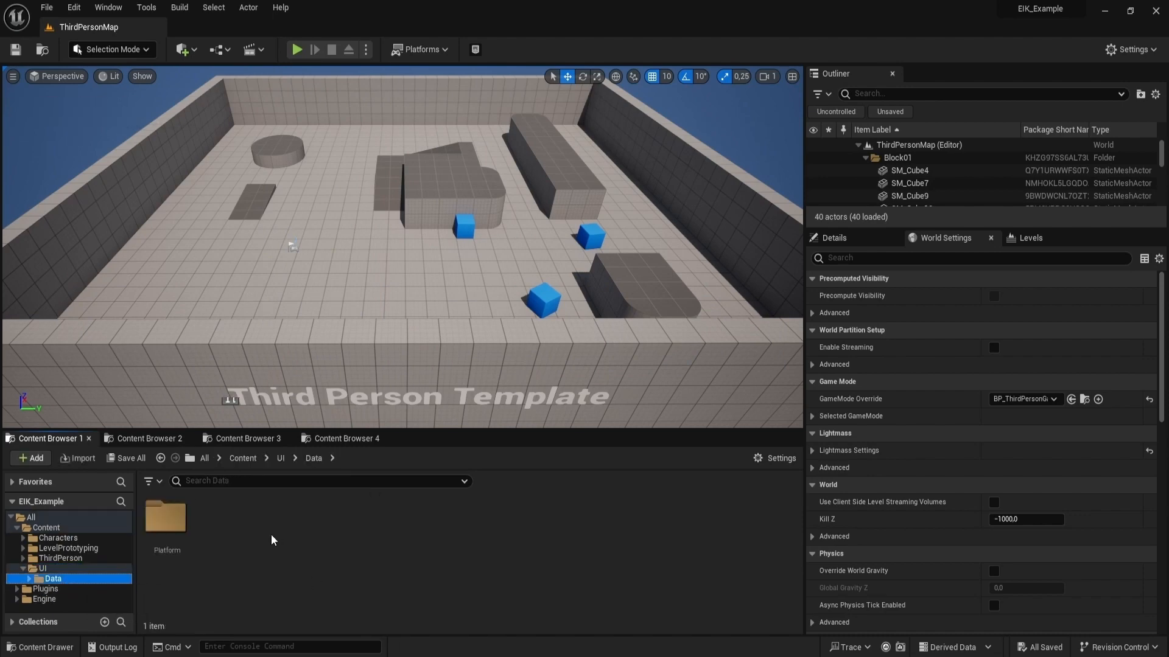
Create a data table in the UI/Data folder using CommonInputActionDataBase as its row structure
right_click(271, 534)
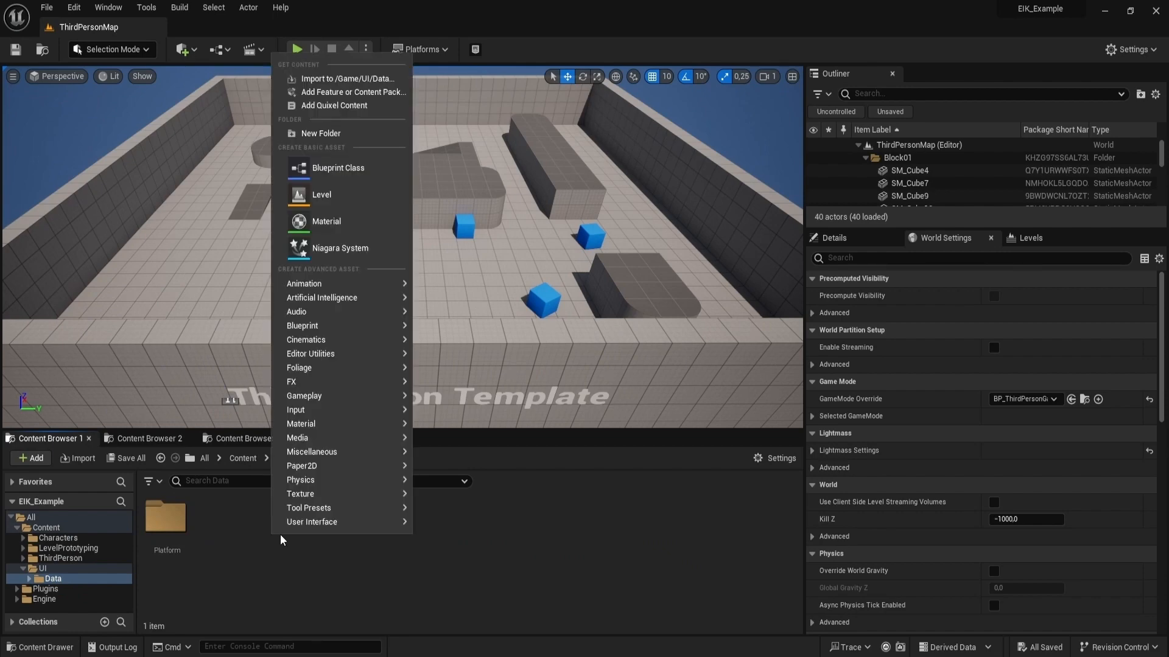
mouse_move(360, 452)
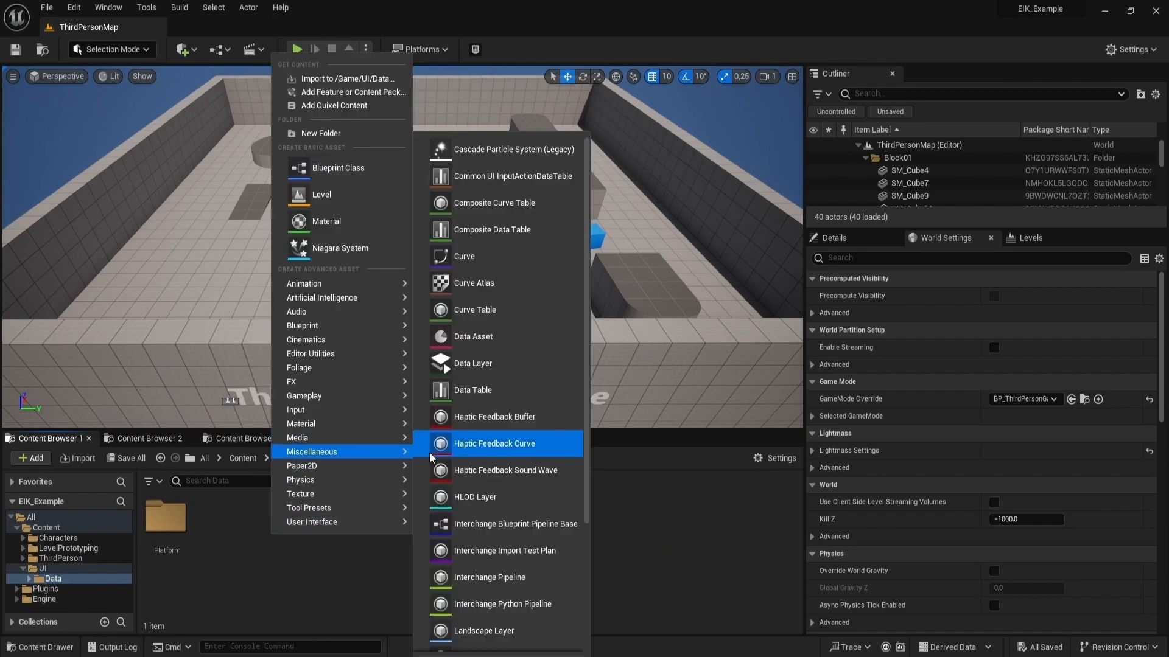
click(514, 388)
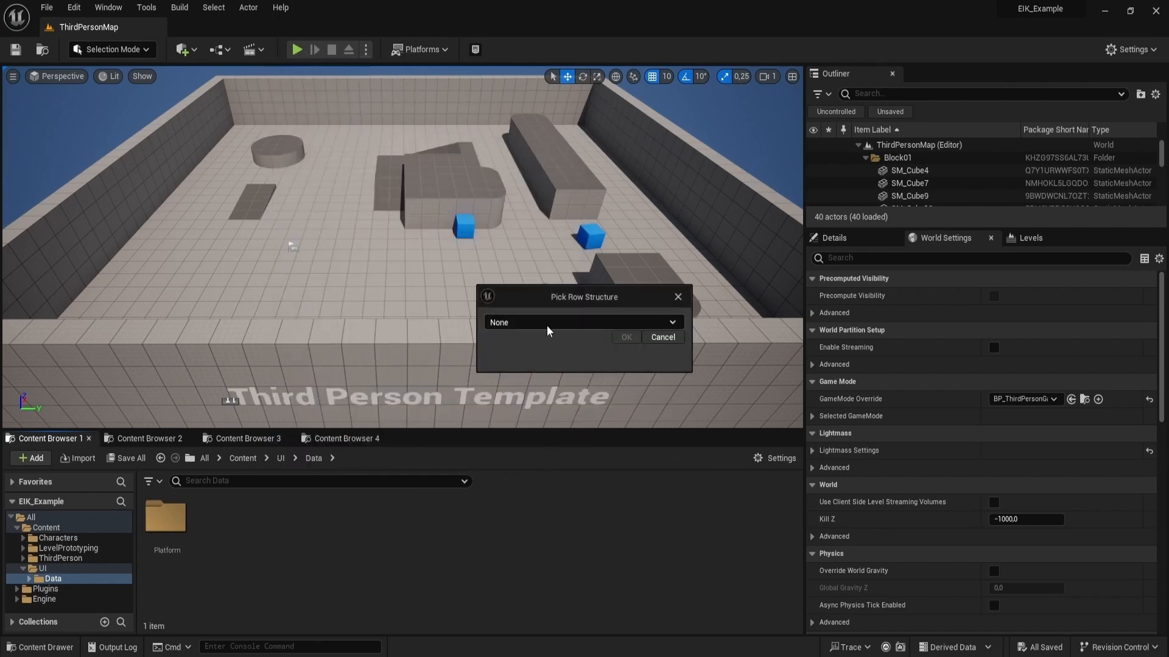
click(546, 327)
text(co)
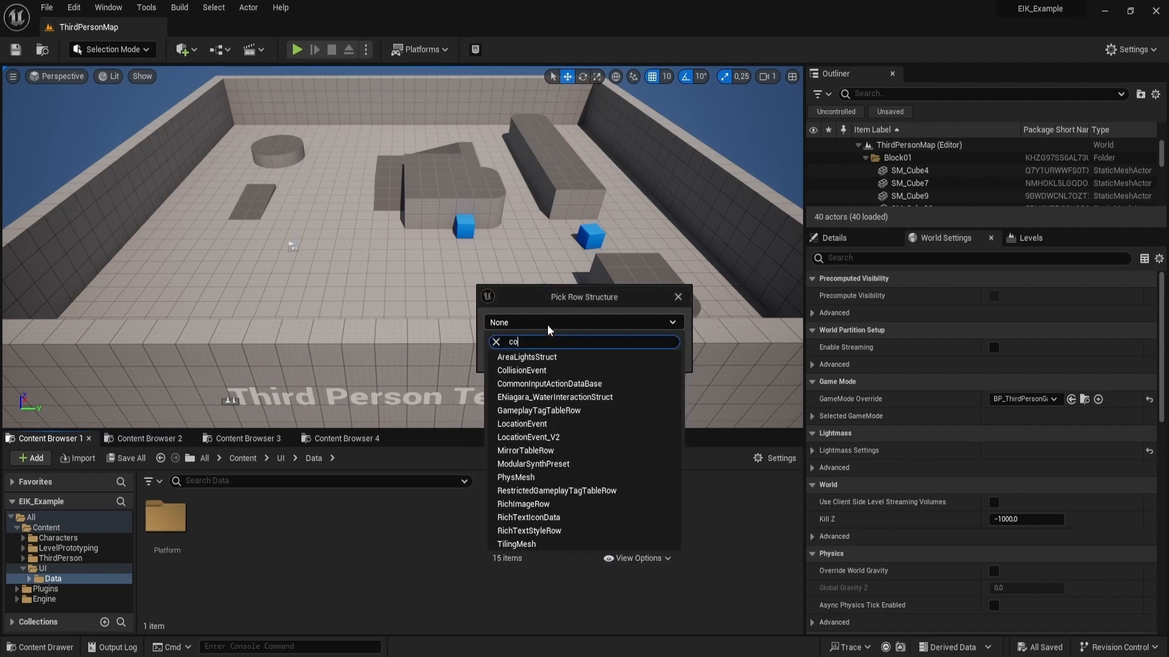
text(mmo)
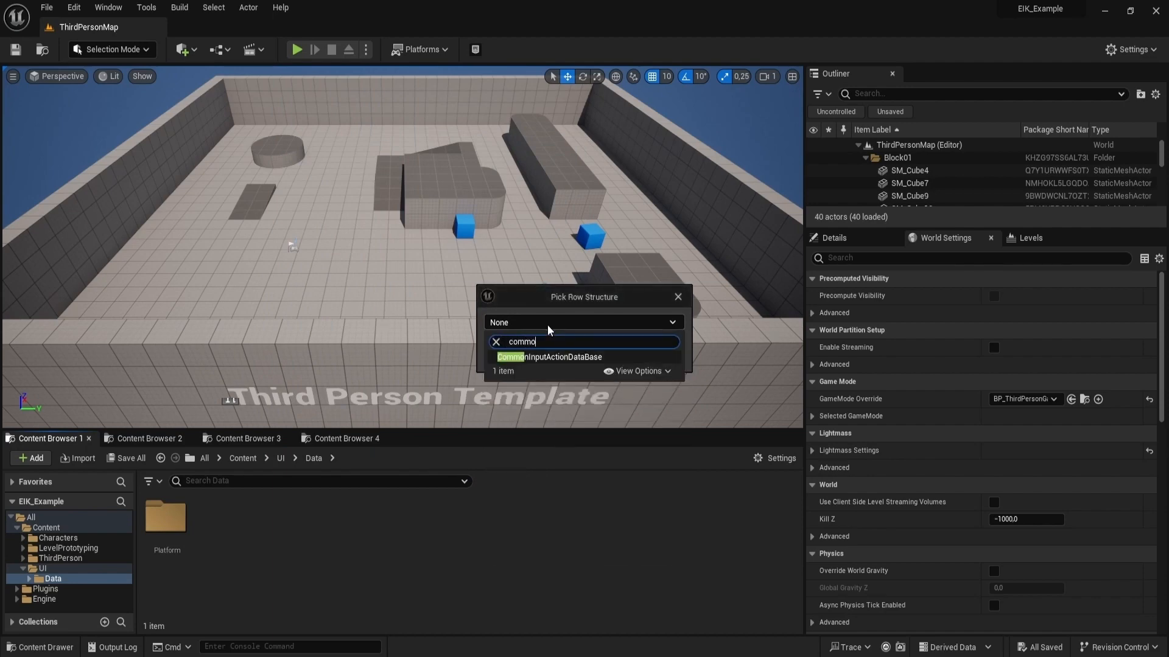
click(572, 356)
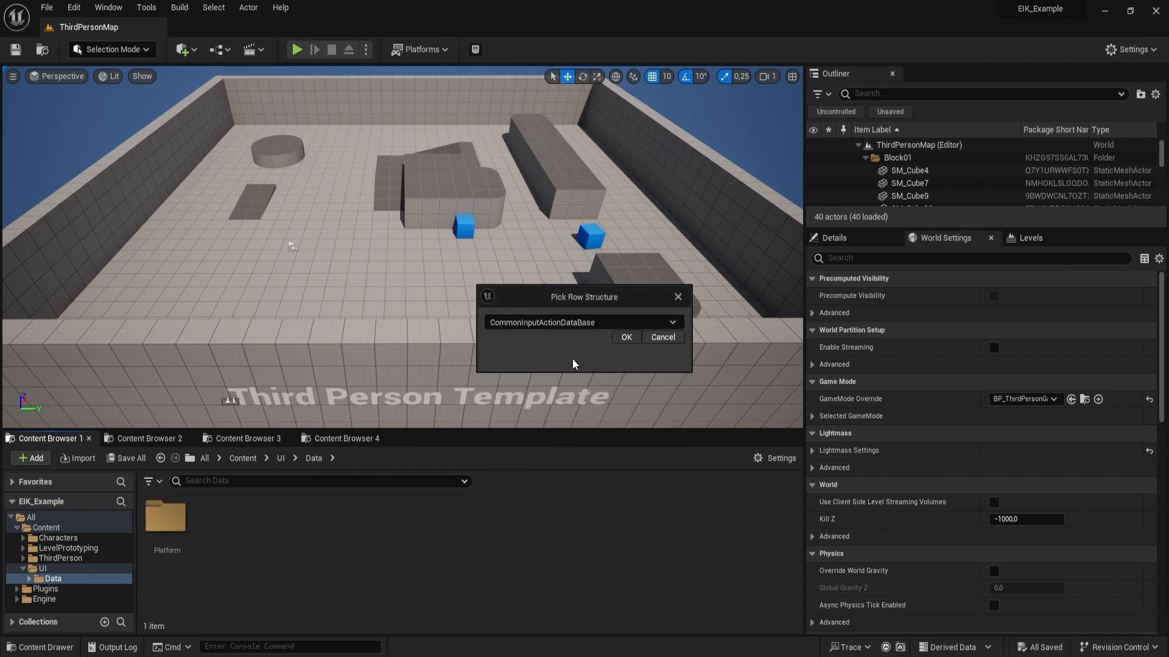
click(626, 339)
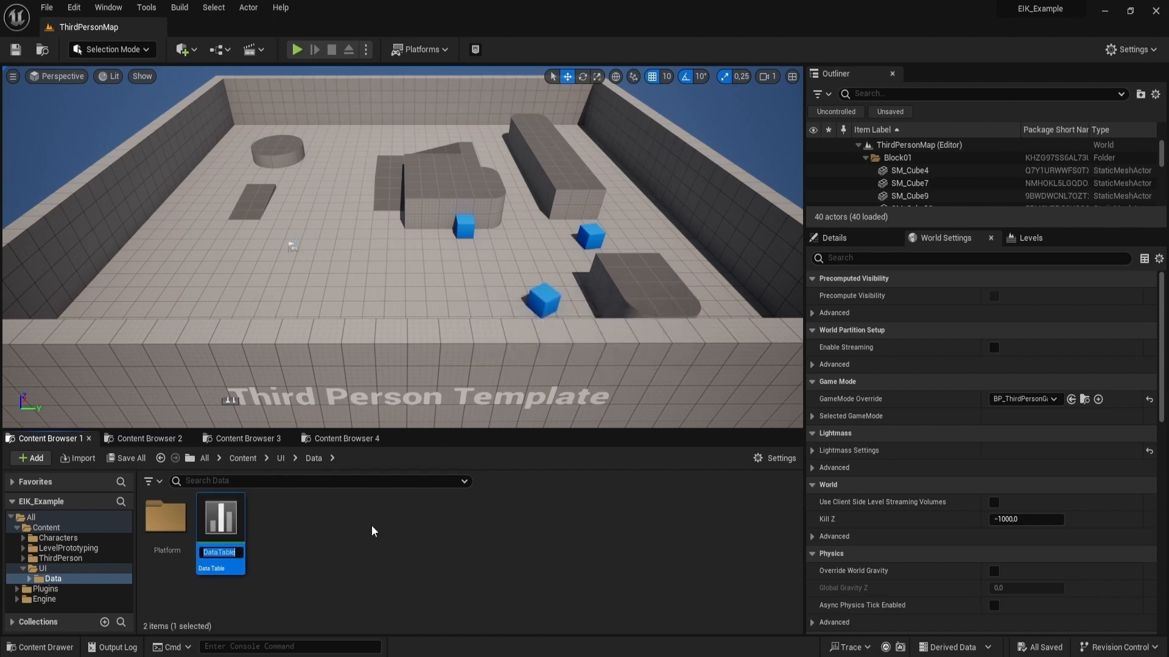
Name the new data table DT_InputActions
text(D)
key(BackSpace)
text(DT)
text(_InputActio)
text(ns)
key(Return)
Open the DT_InputActions data table and add two rows named Confirm and Cancel
double_click(220, 518)
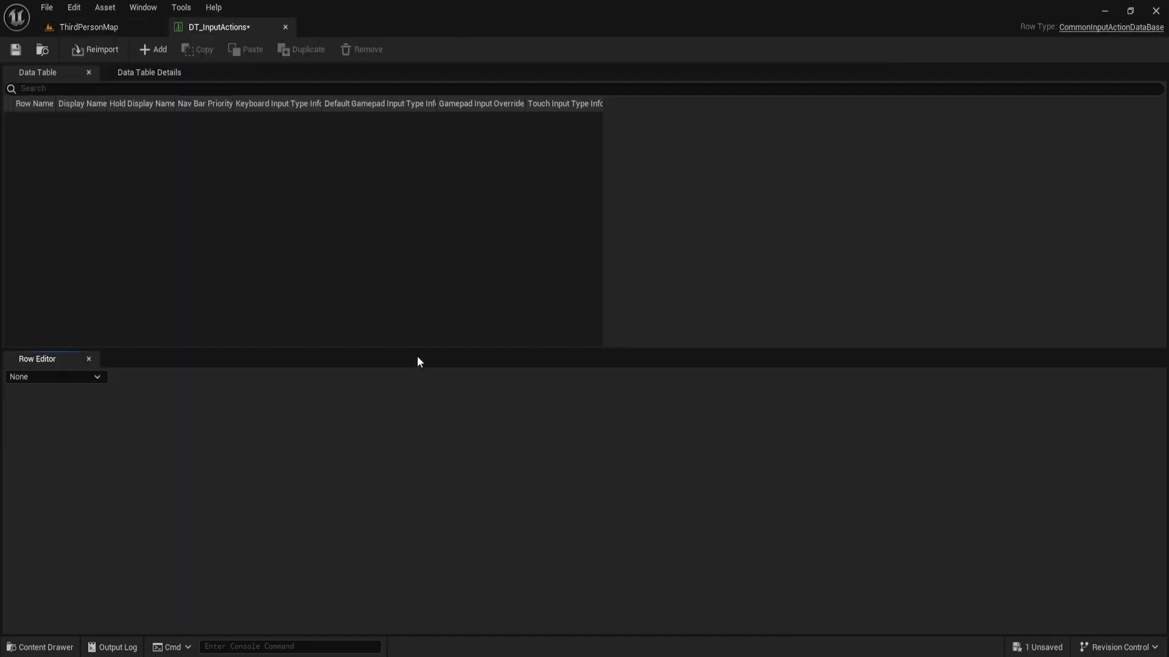
click(153, 51)
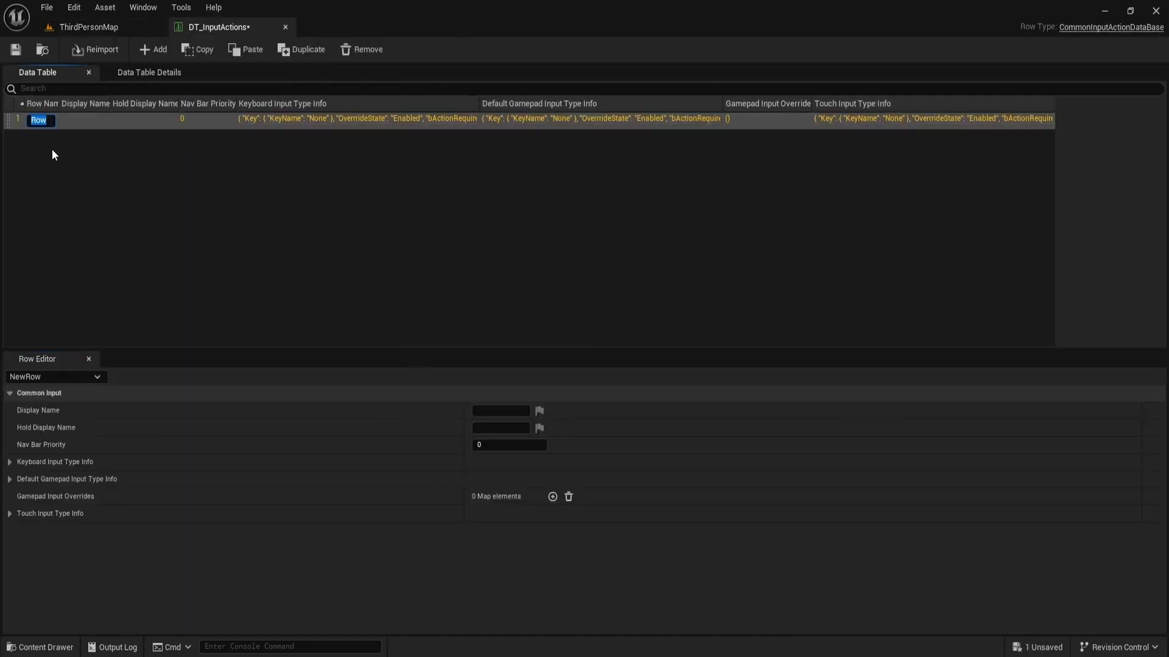
text(Confirm)
key(Return)
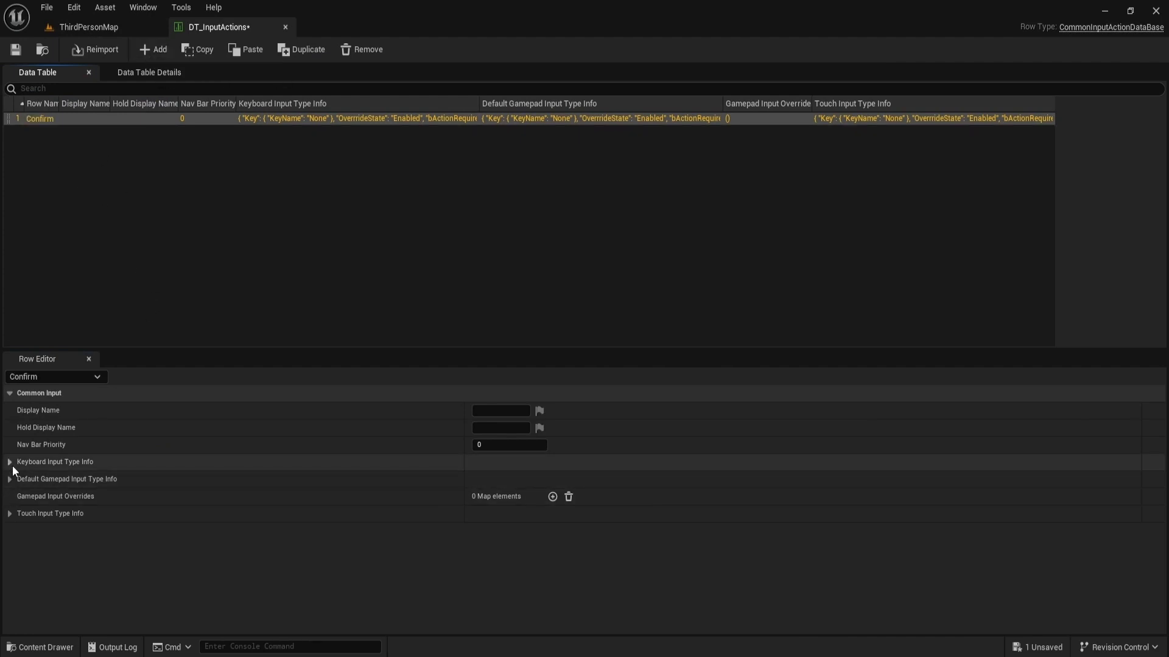
click(156, 51)
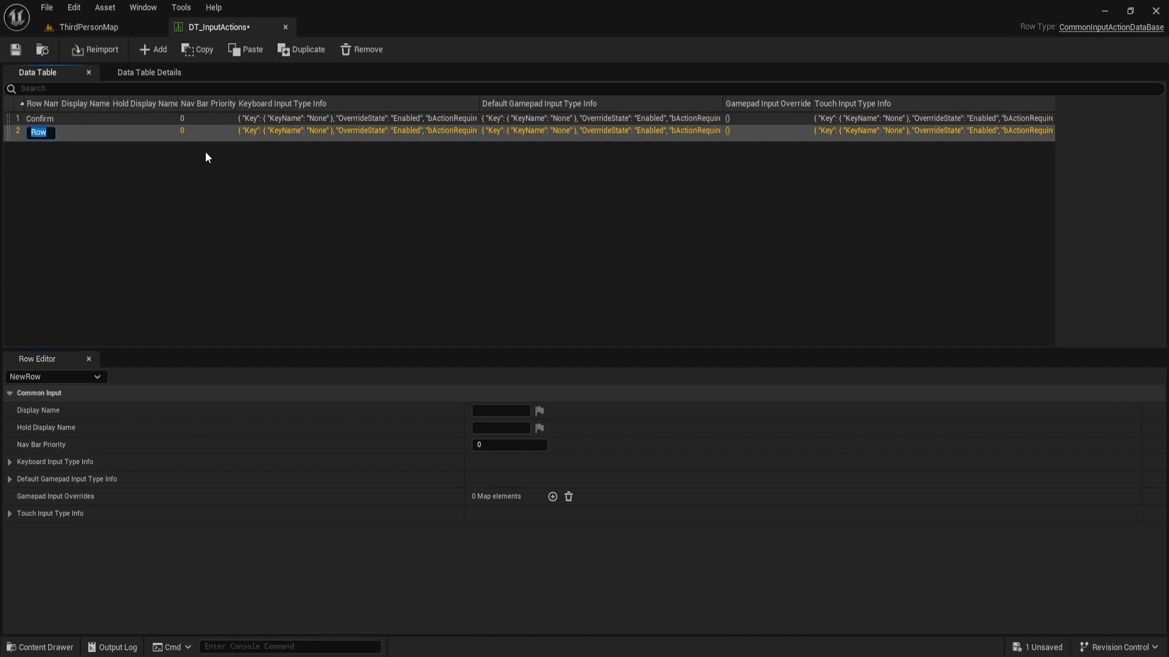
text(Cancel)
key(Return)
Set the display names of the two rows to Confirm and Cancel respectively
click(40, 118)
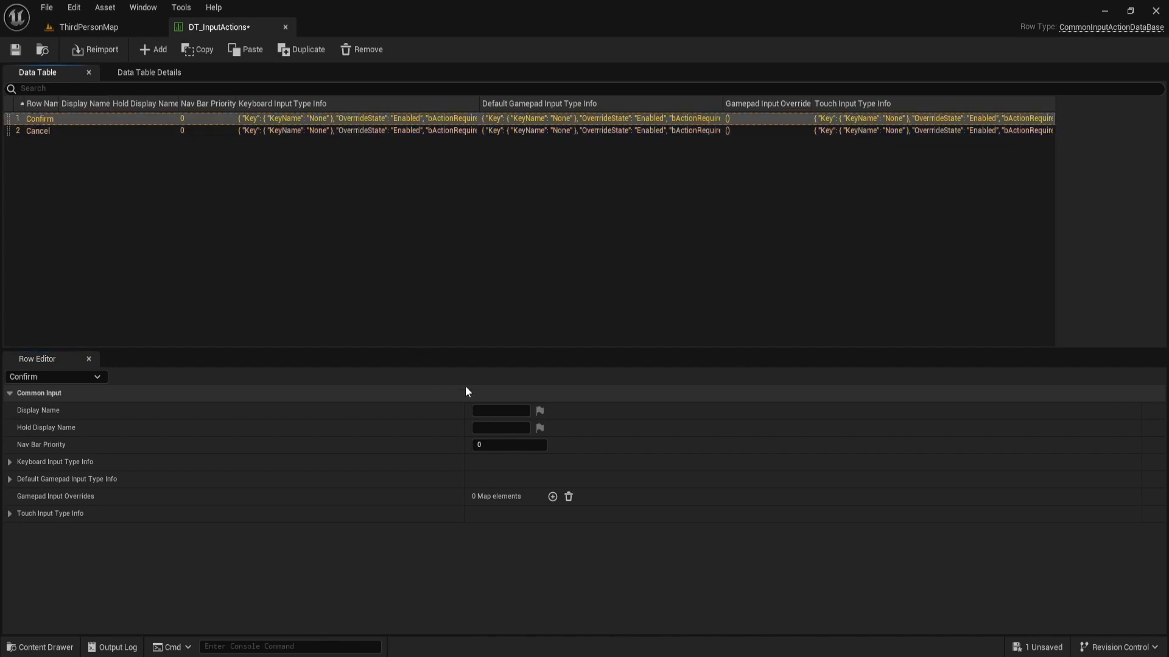
click(498, 409)
text(Confirm)
key(Return)
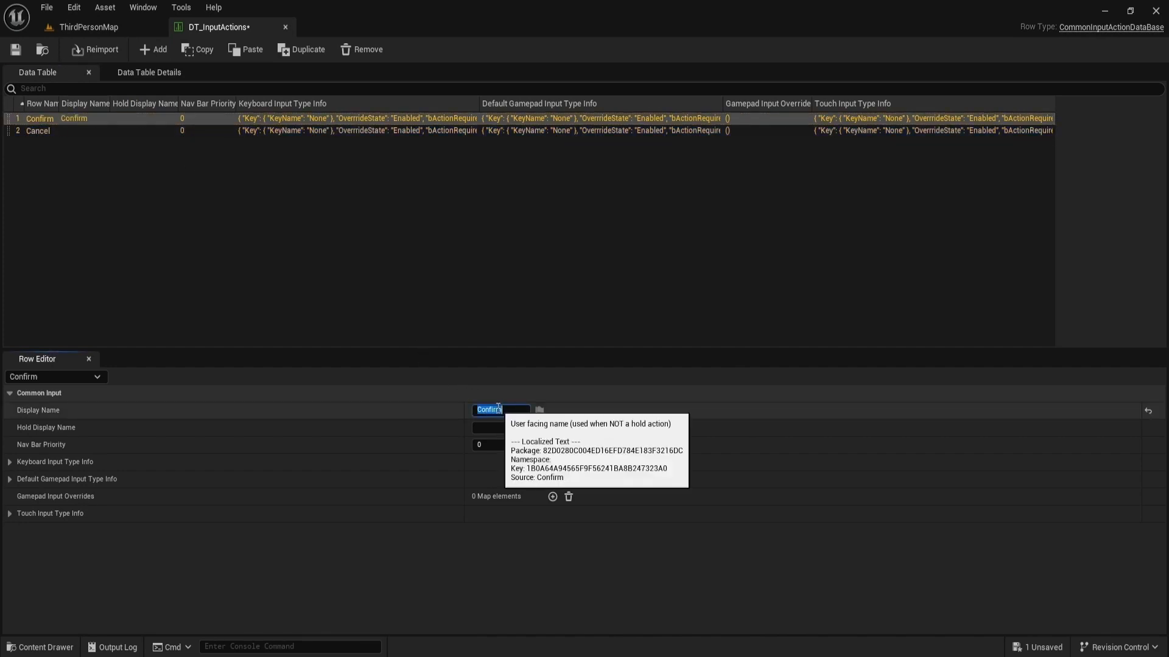
click(91, 131)
click(510, 412)
text(Cance)
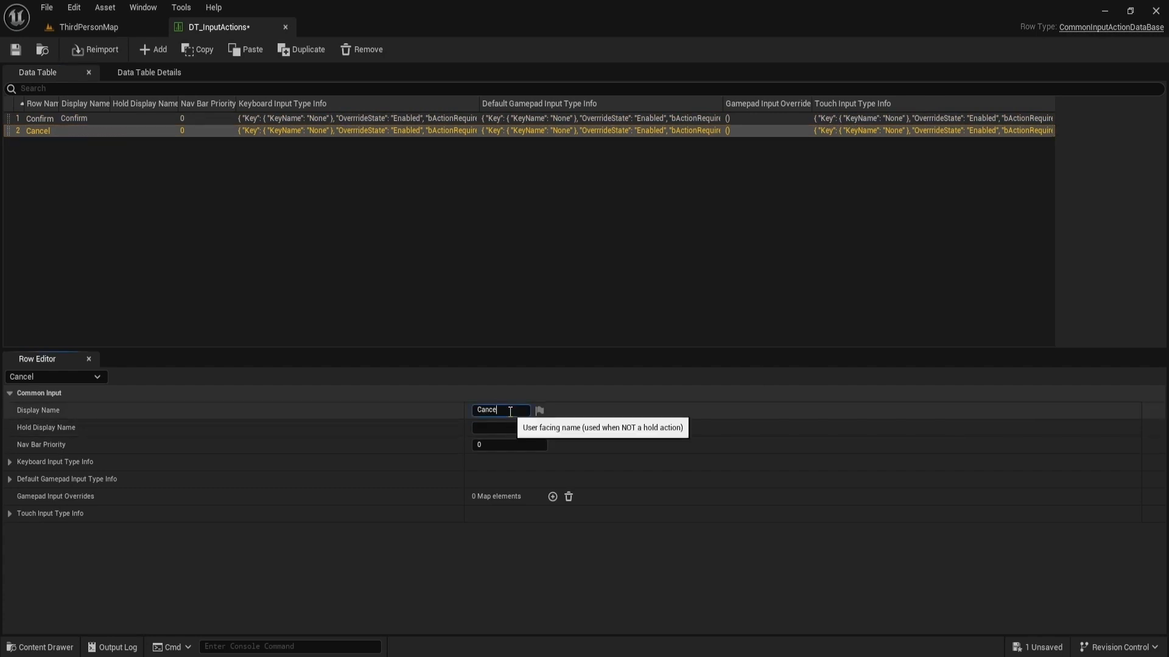
text(l)
key(Return)
Assign the Escape key as the Cancel row's keyboard input, then save and close the data table
click(9, 462)
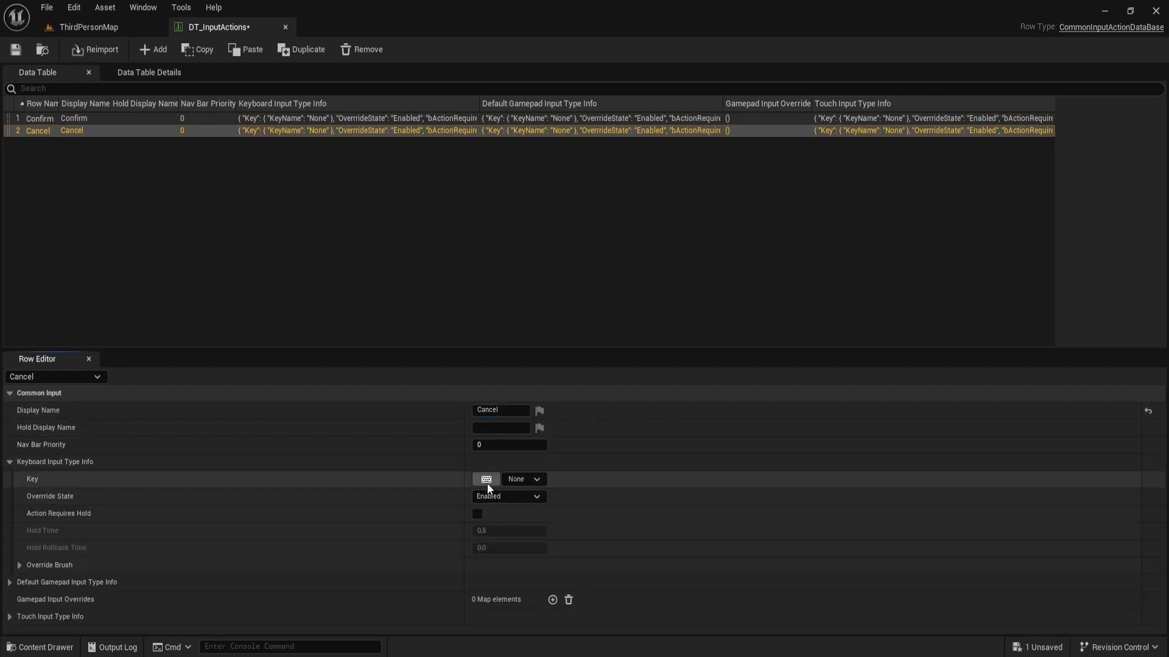
click(486, 480)
key(Escape)
click(15, 49)
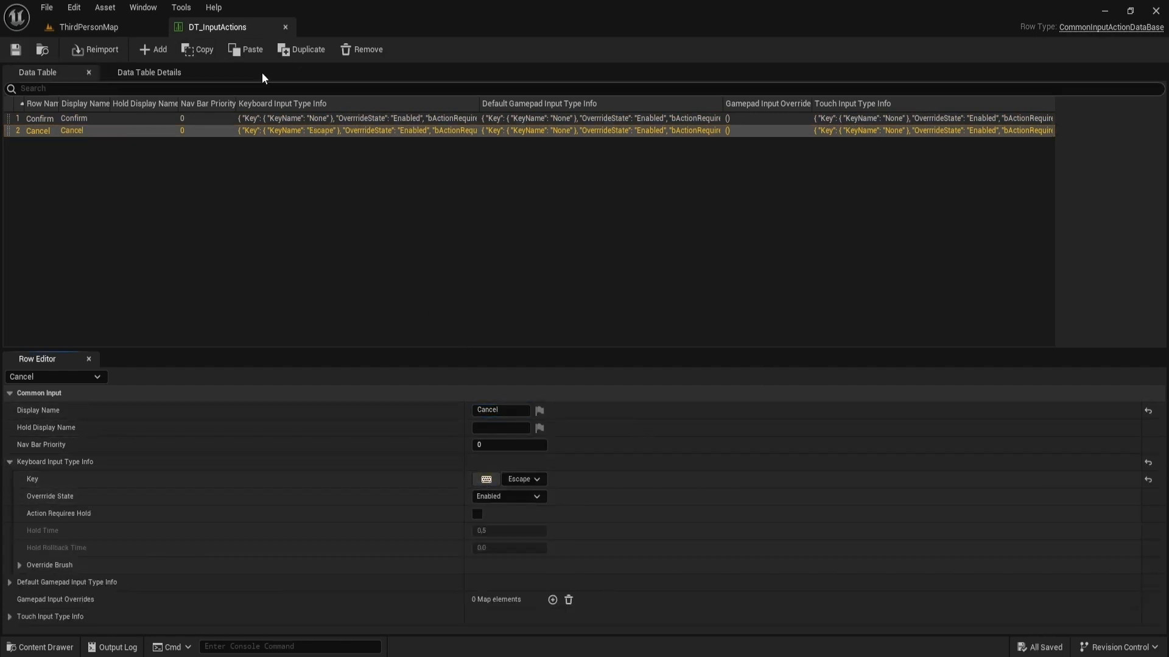
click(285, 28)
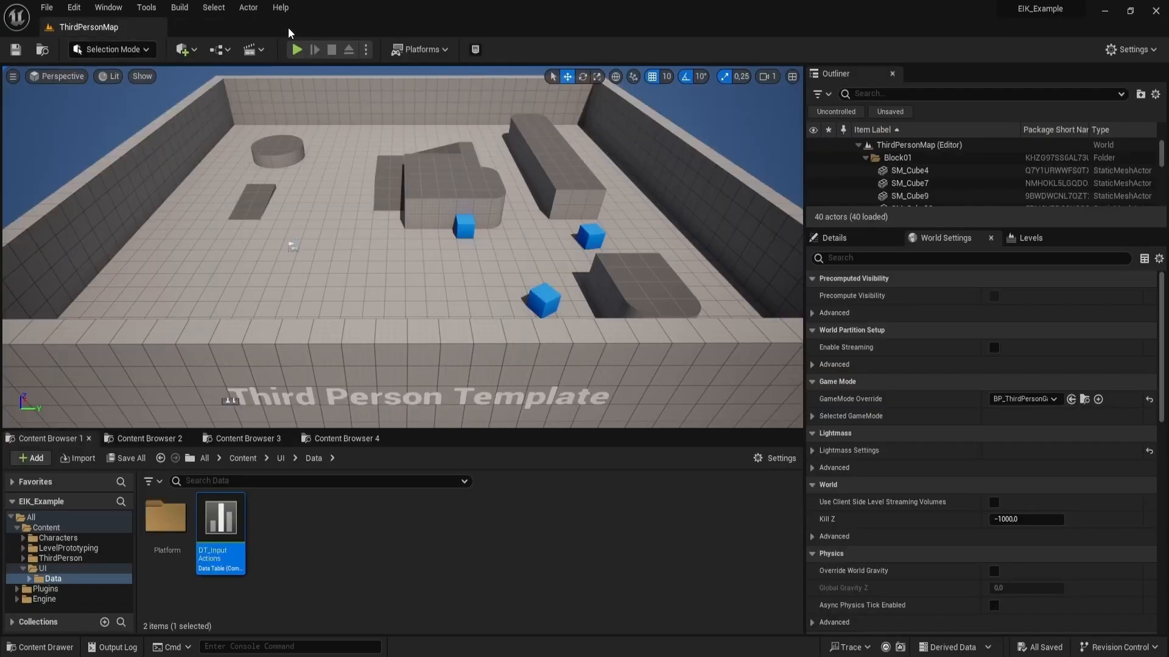
Create a Blueprint class in UI/Data with CommonUIInputData as its parent and name it CommonInputData
right_click(340, 556)
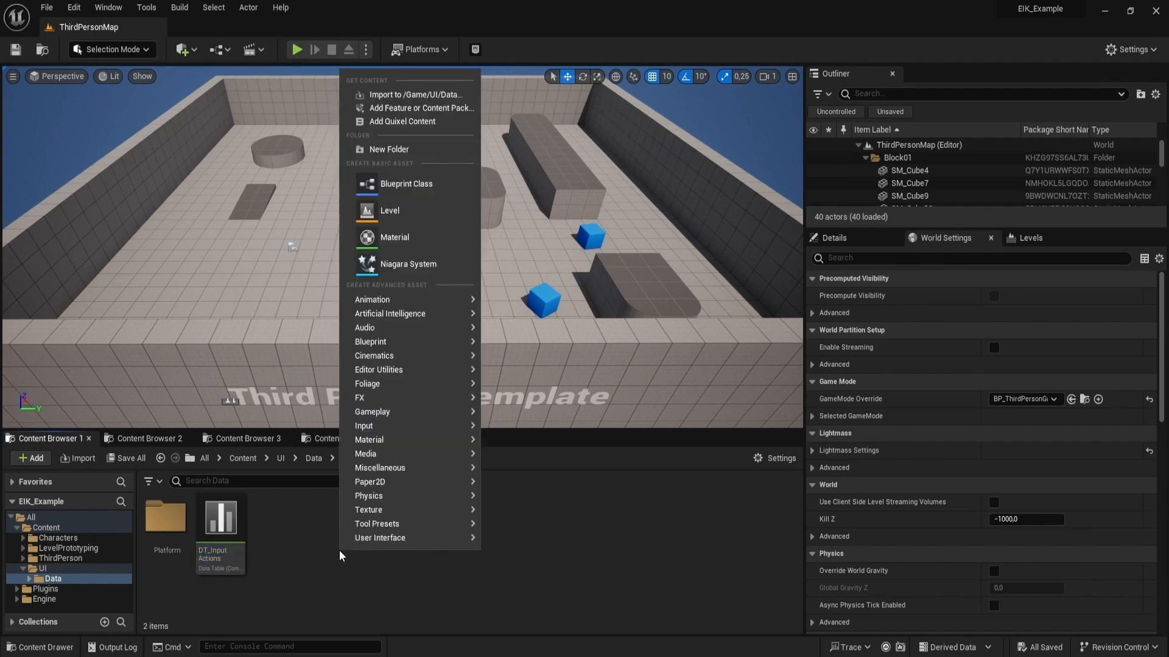
click(402, 184)
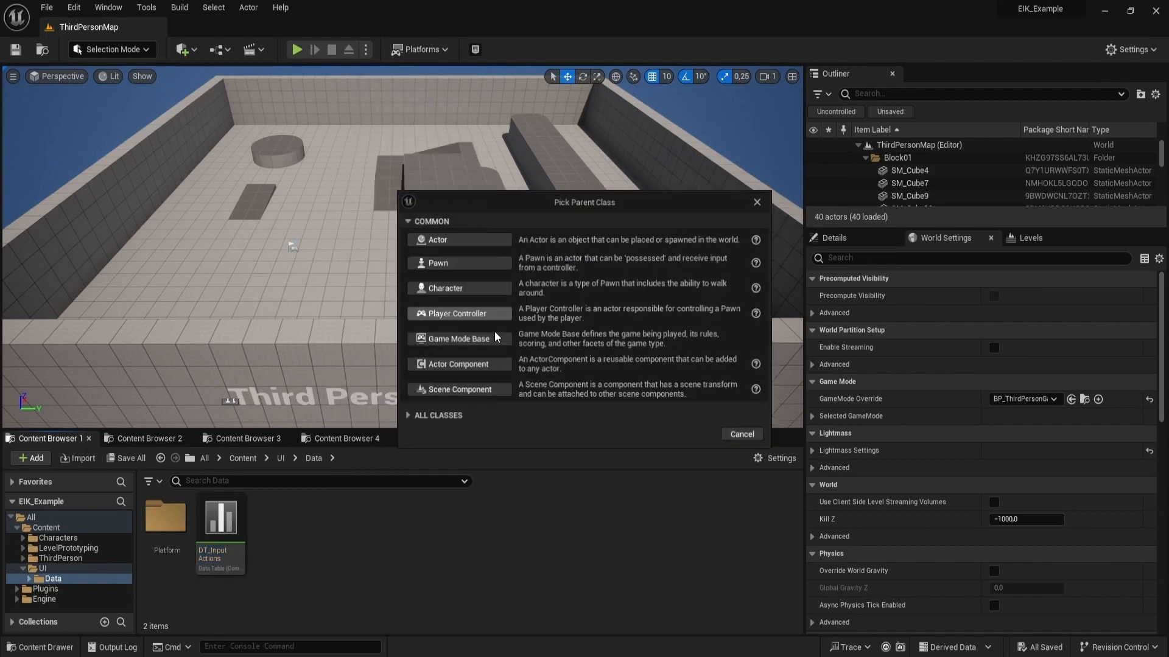
click(443, 417)
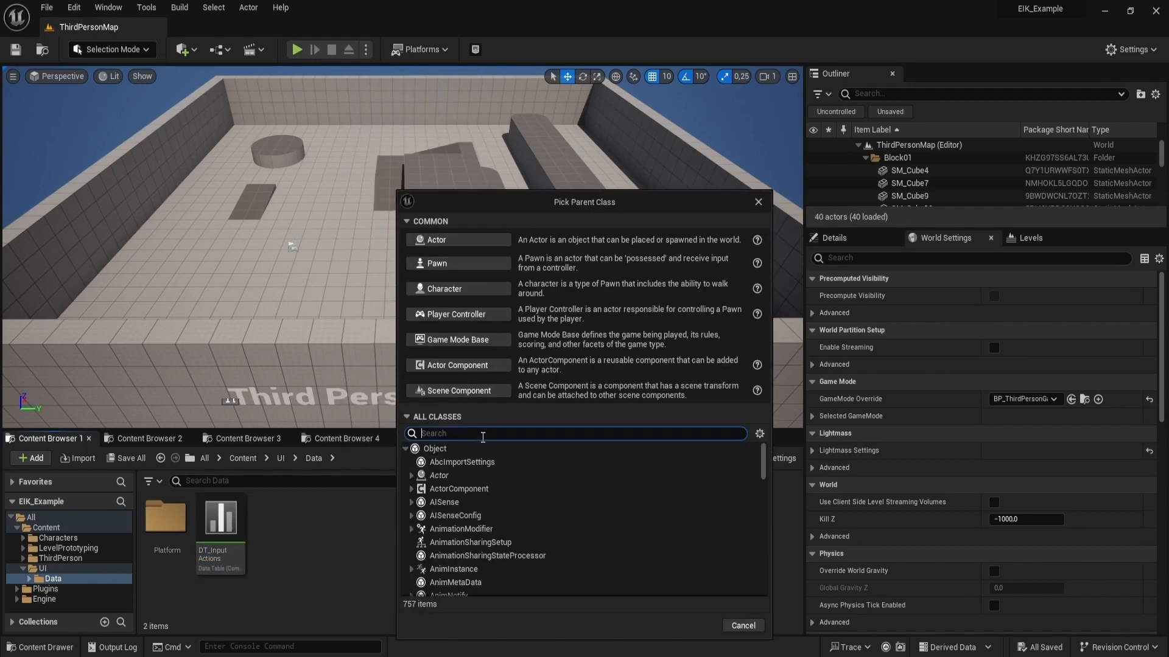
text(com)
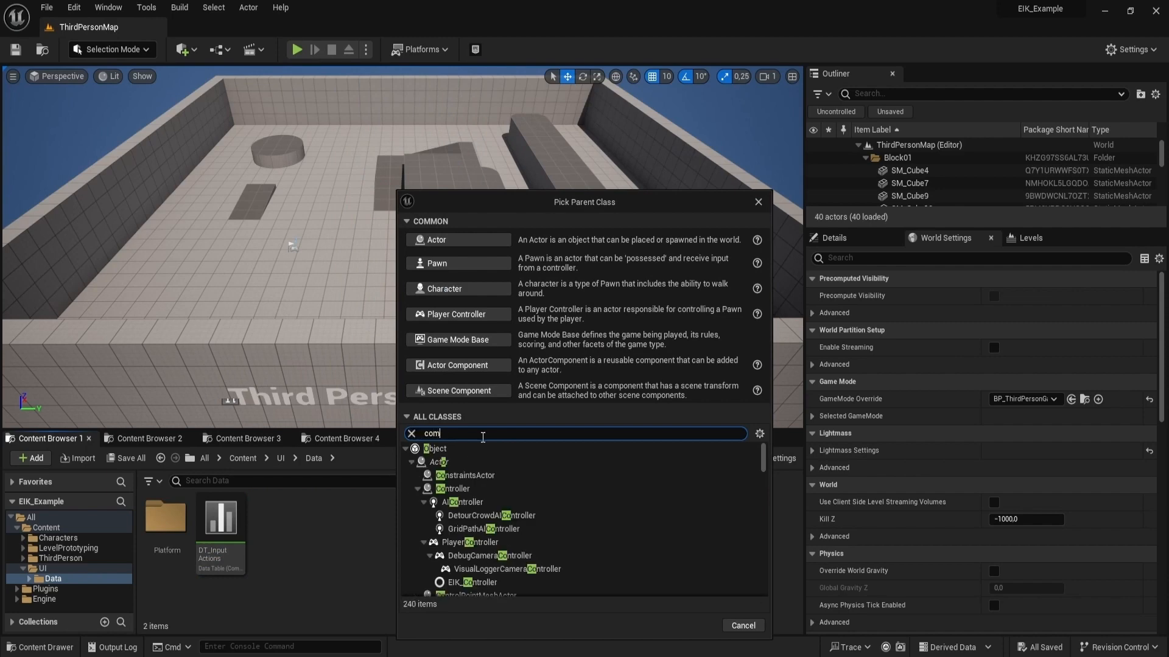
text(mon)
scroll(510, 547, down, 2)
click(514, 558)
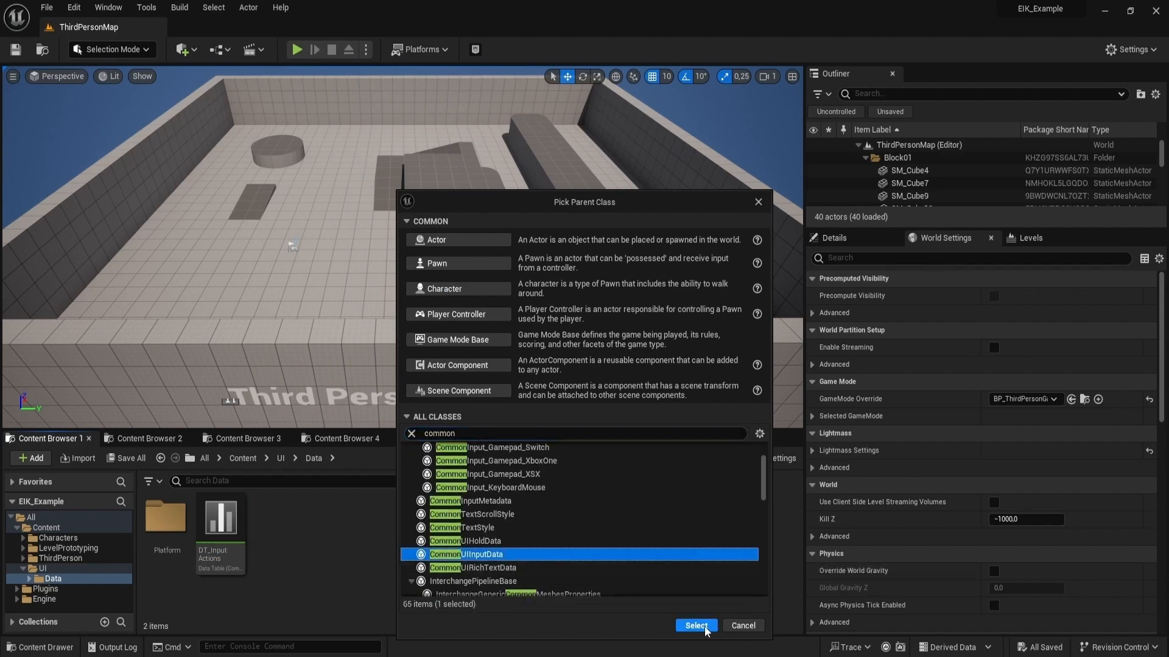
click(694, 626)
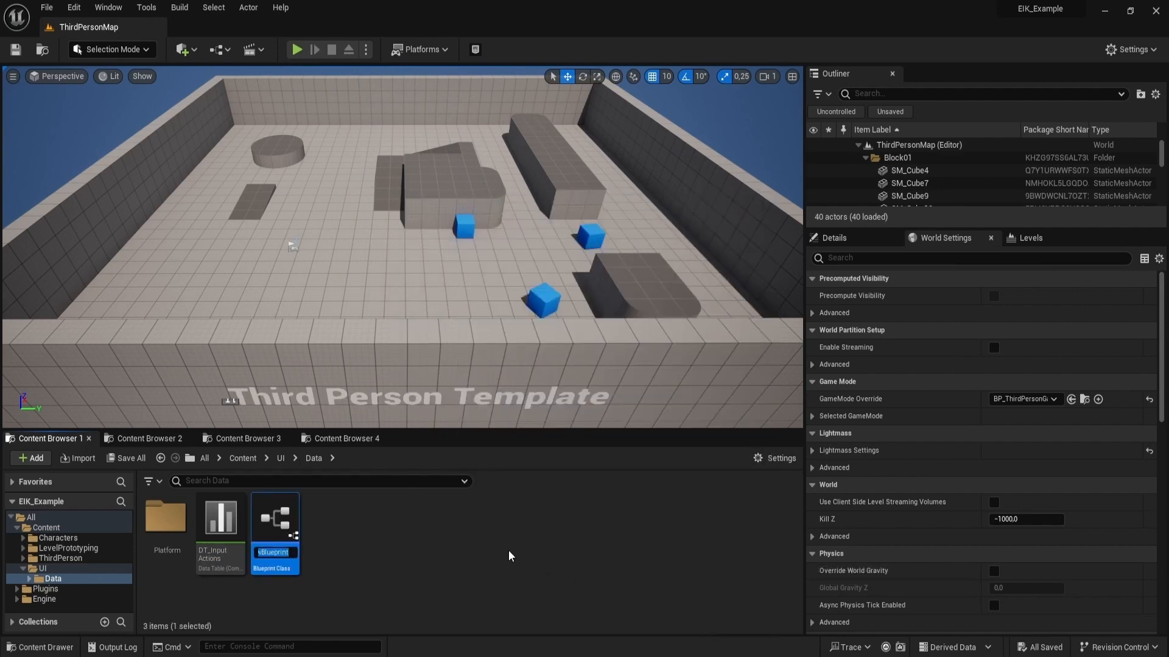
text(Commo)
key(Return)
Open the CommonInputData blueprint, close its full graph editor and reopen it in the data-only view
double_click(232, 539)
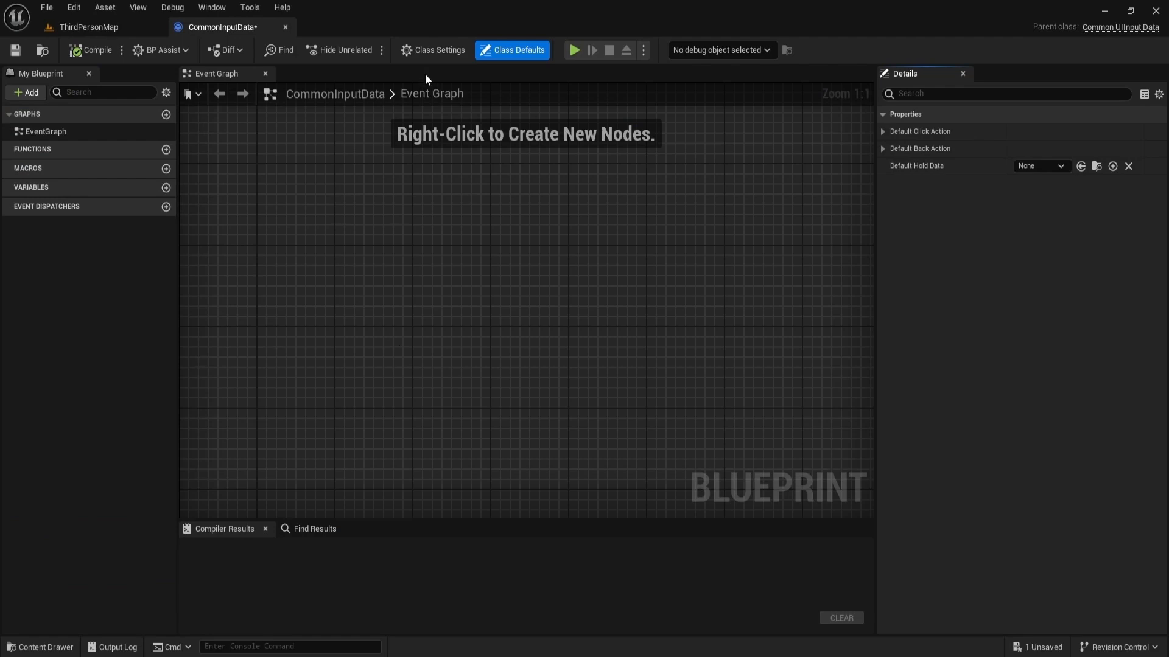
click(266, 74)
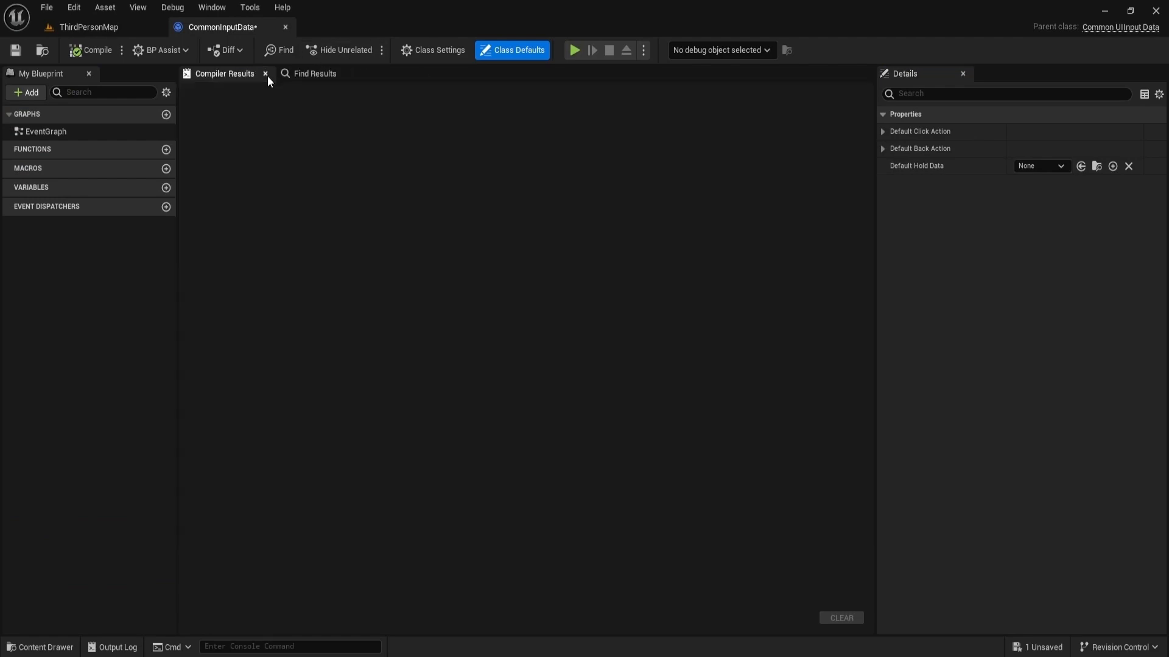
click(286, 30)
double_click(218, 540)
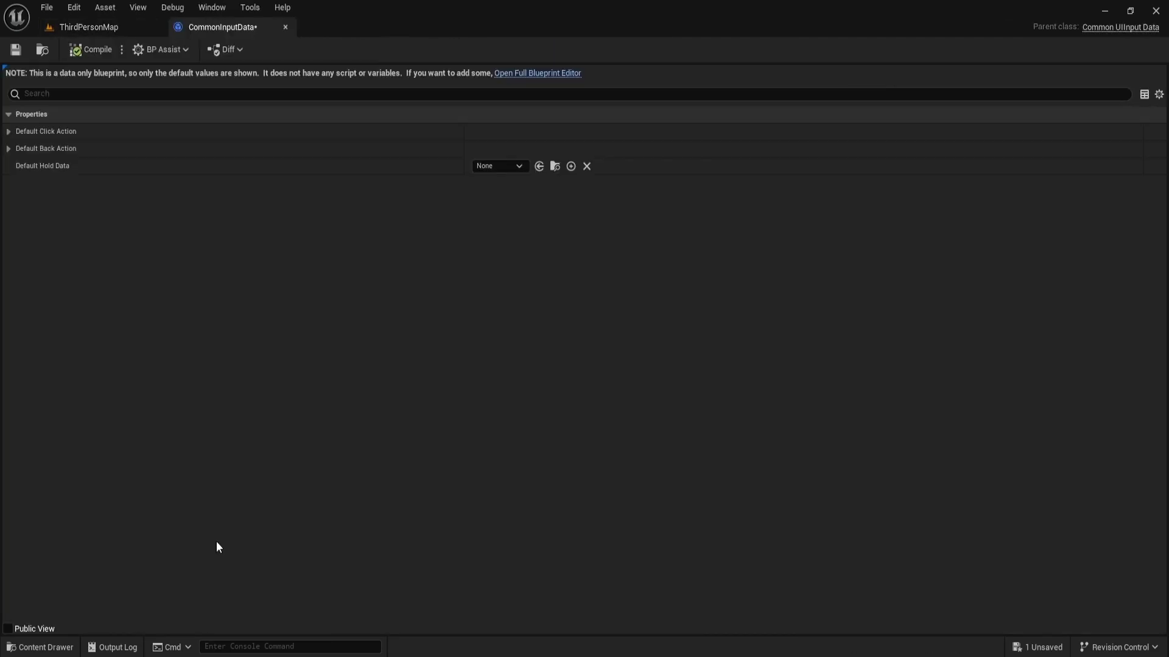
Set CommonInputData's Default Click Action to the Confirm row of the DT_InputActions table
click(13, 135)
click(8, 183)
click(498, 150)
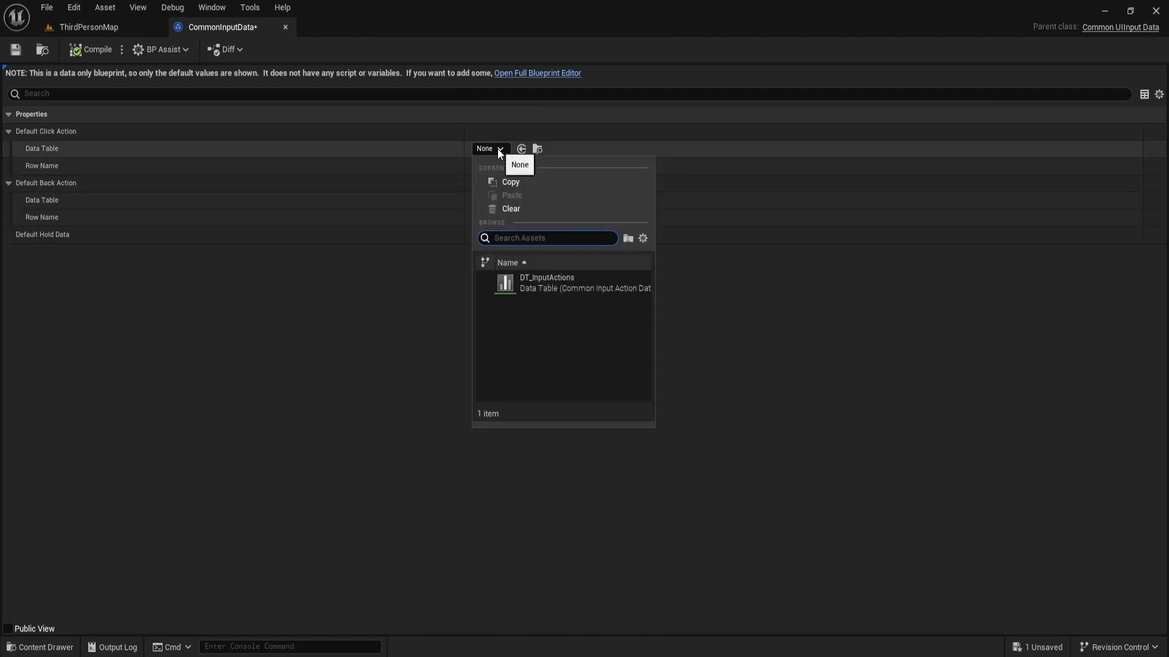
click(556, 283)
click(495, 164)
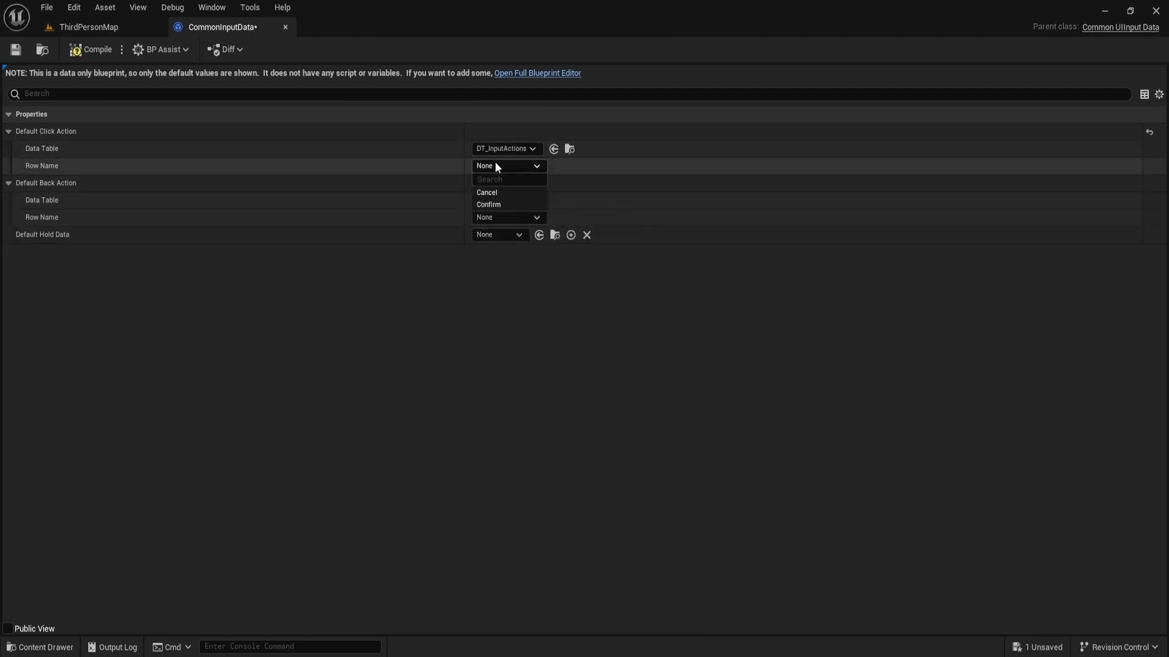
click(501, 205)
Set the Default Back Action to the Cancel row of DT_InputActions, and compile, save and close the blueprint
click(489, 200)
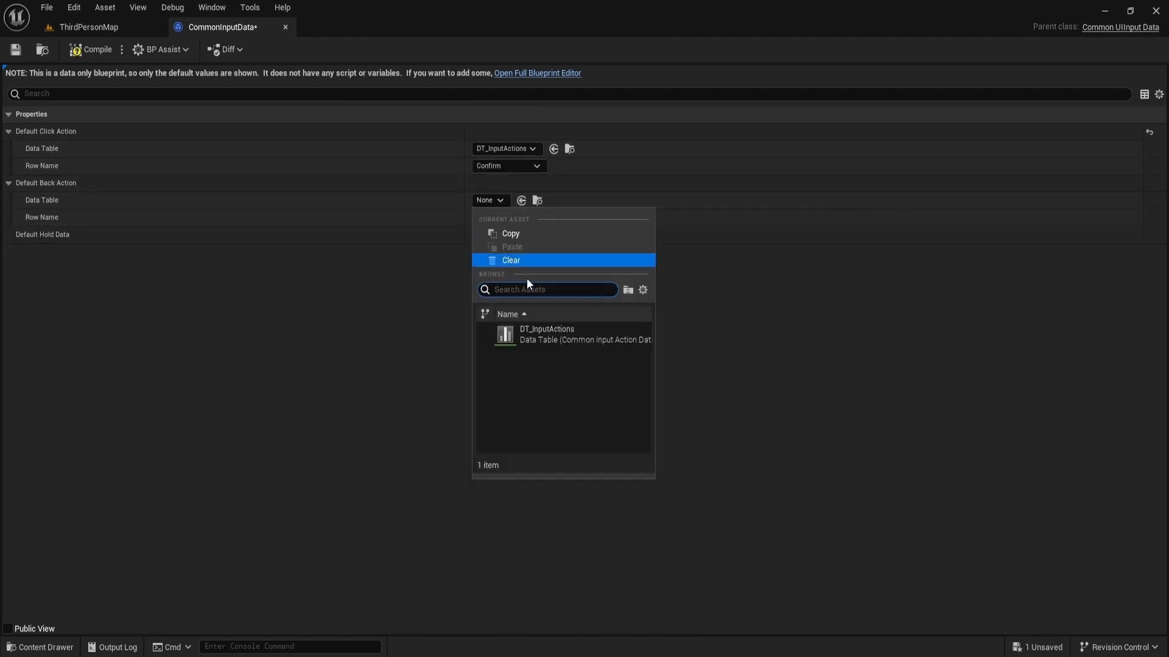
click(533, 330)
click(509, 217)
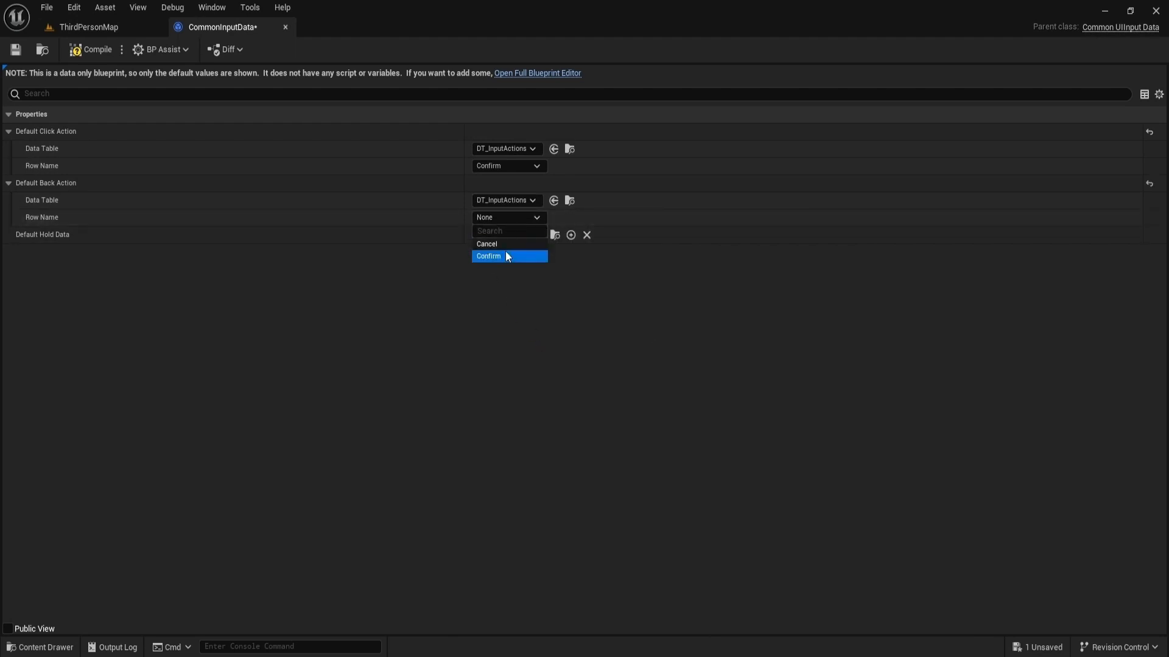
click(507, 245)
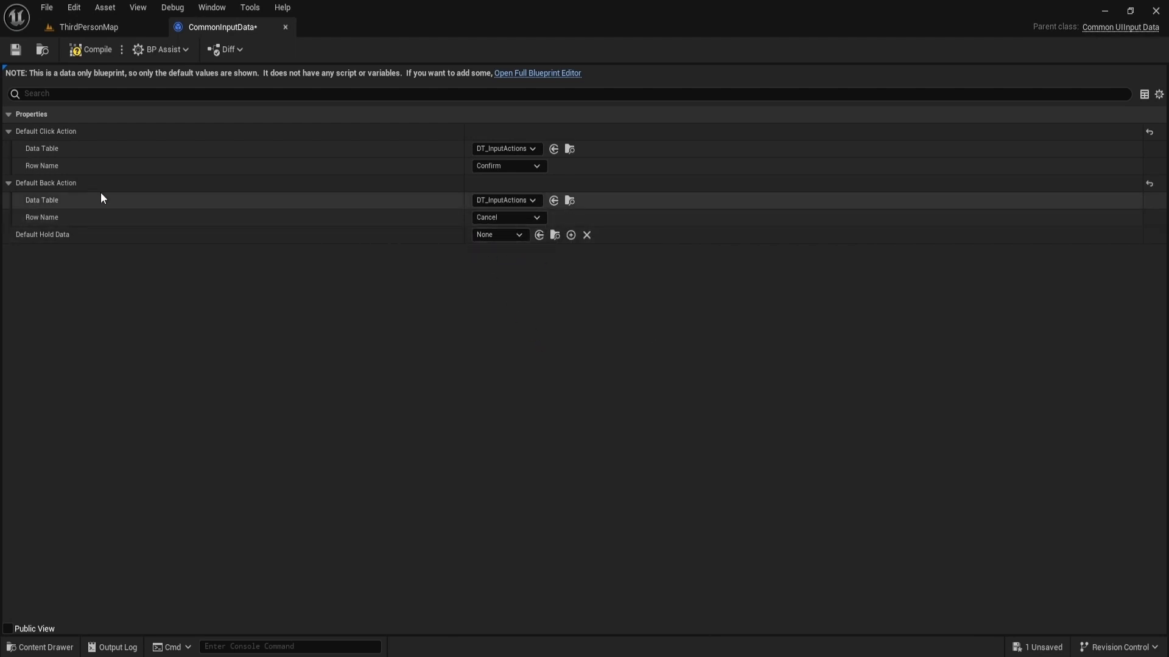
click(97, 53)
click(16, 49)
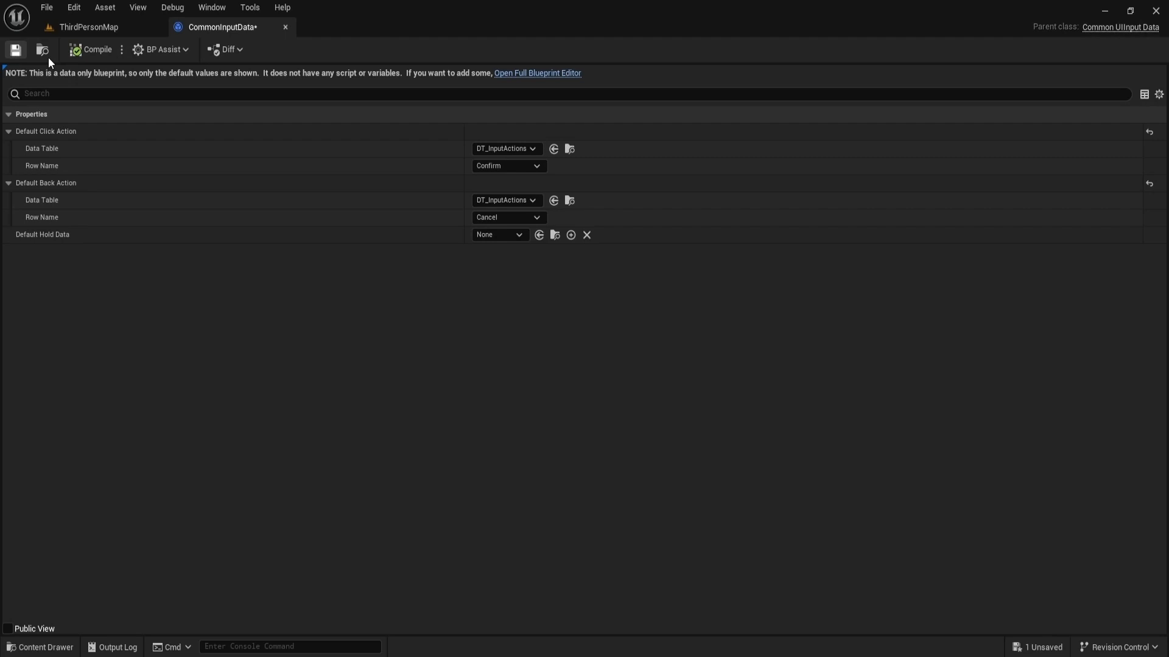
click(285, 28)
Set the Input Data in the project's Common Input Settings to CommonInputData and close the Project Settings
click(74, 7)
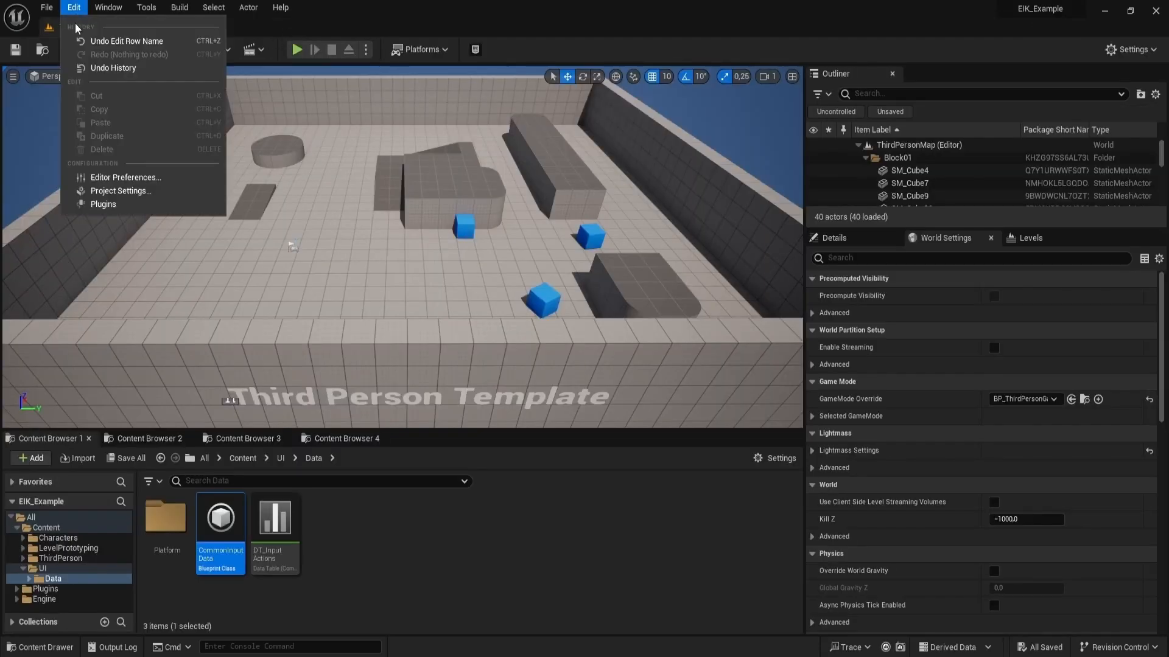
click(131, 192)
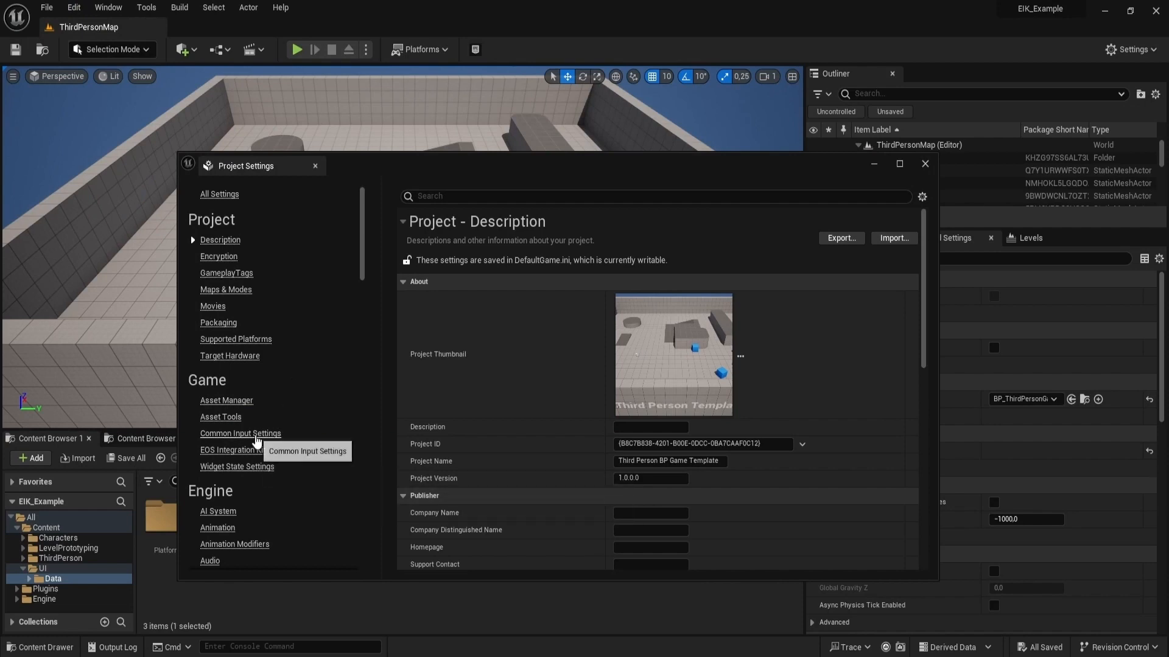
click(262, 434)
click(639, 299)
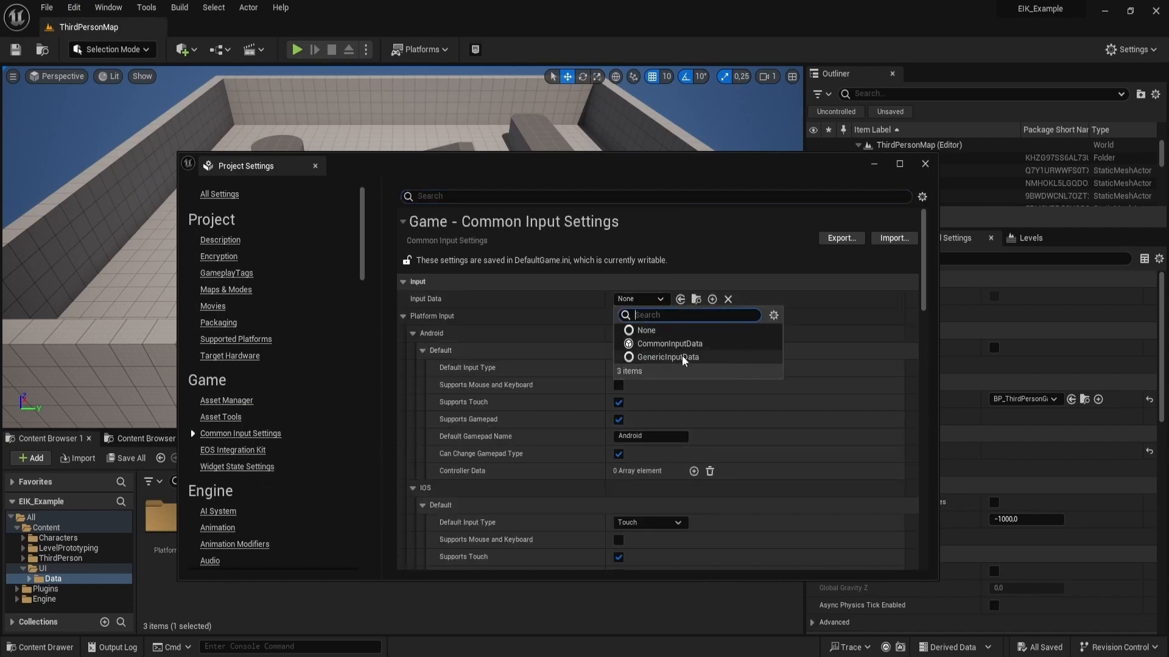
click(693, 345)
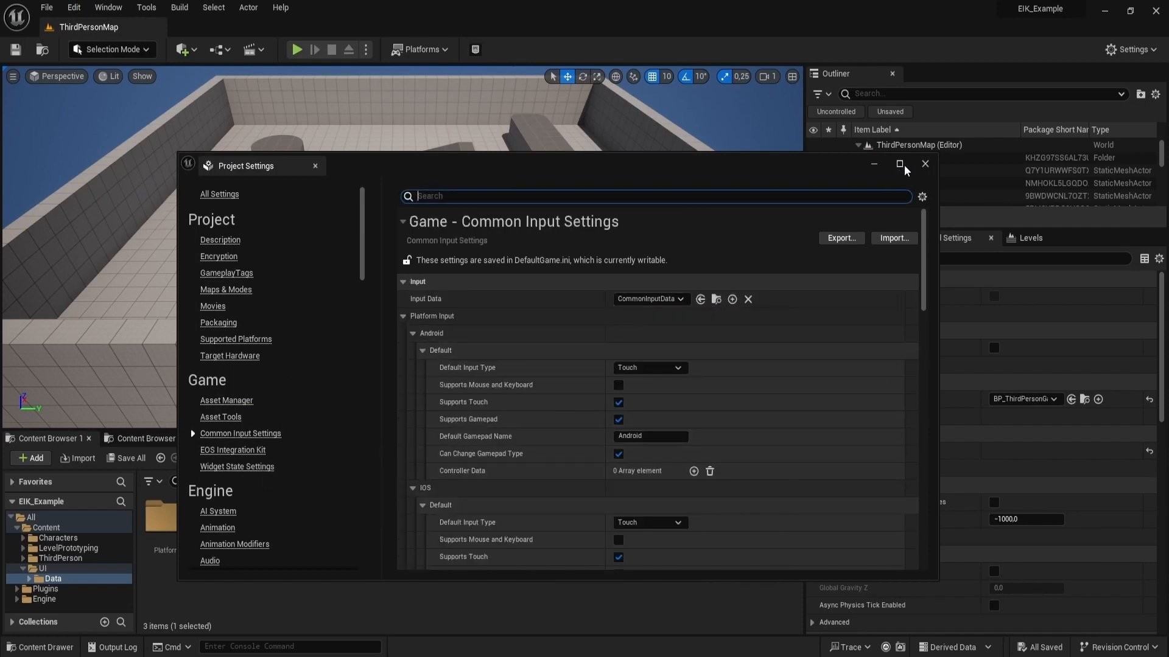
click(925, 164)
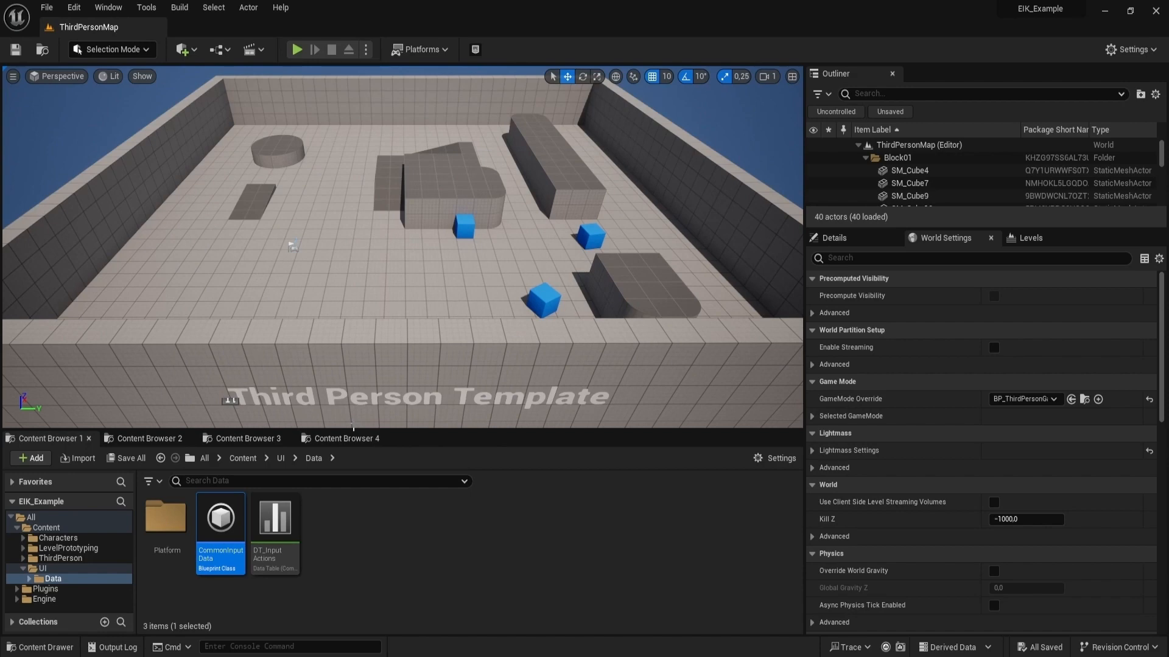
Enable Automatically Setup EIK in the project's EOS Integration Kit settings, restart the editor and reopen that settings page
click(73, 7)
click(142, 192)
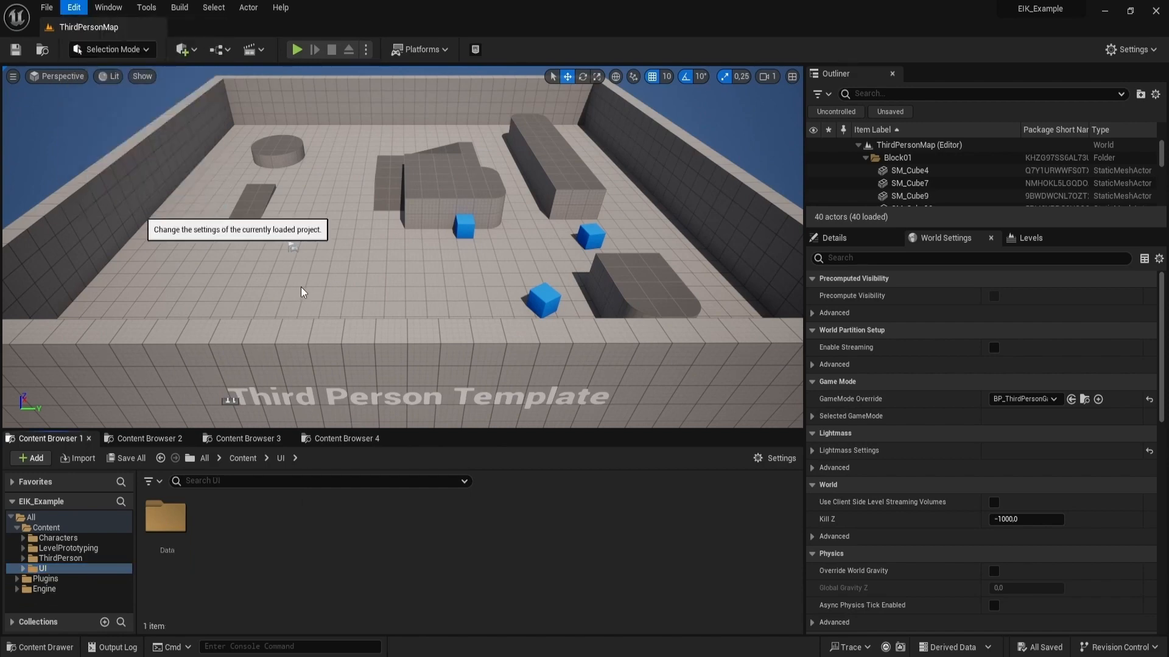
click(259, 452)
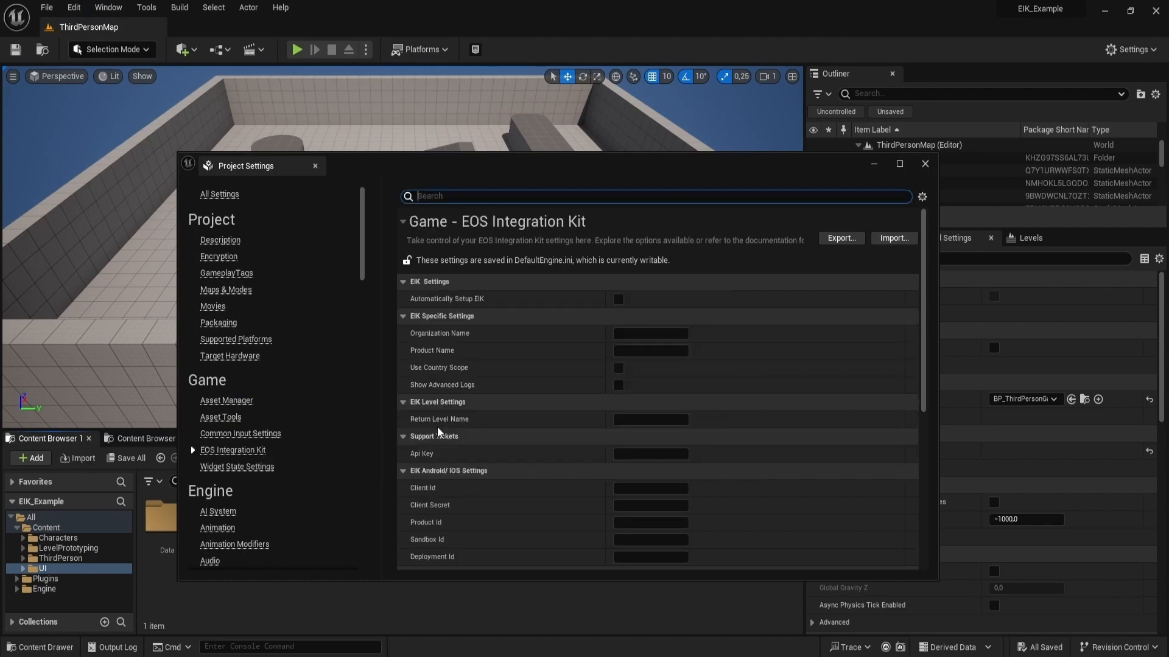
click(617, 301)
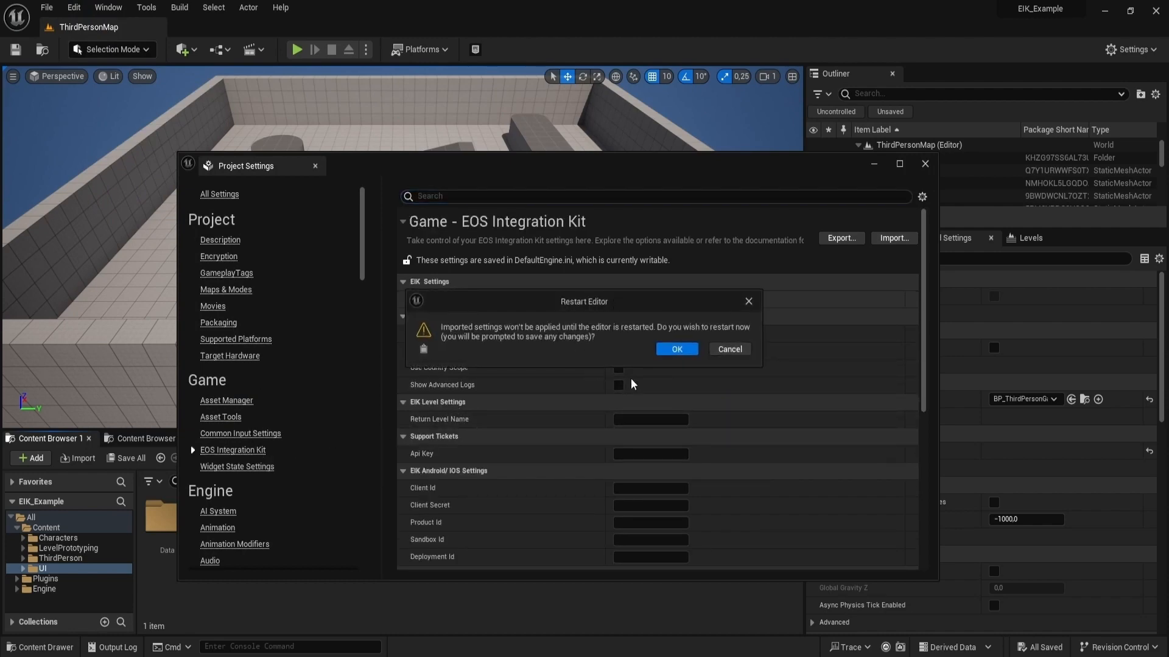
click(677, 348)
click(692, 360)
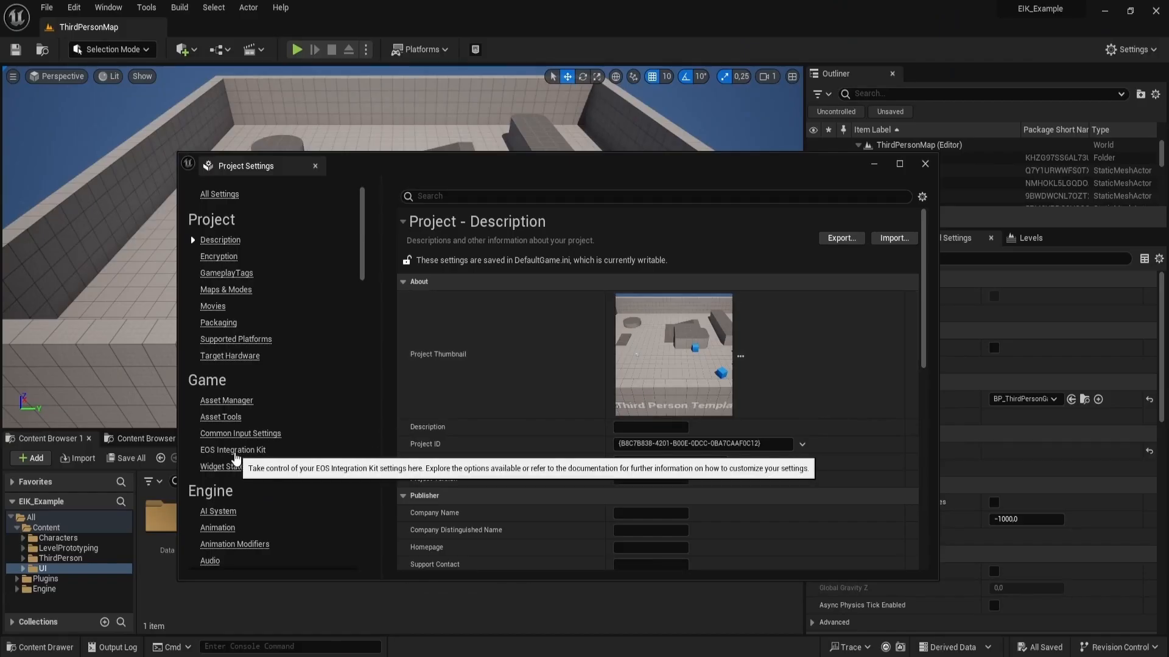
click(235, 454)
drag(680, 165, 677, 145)
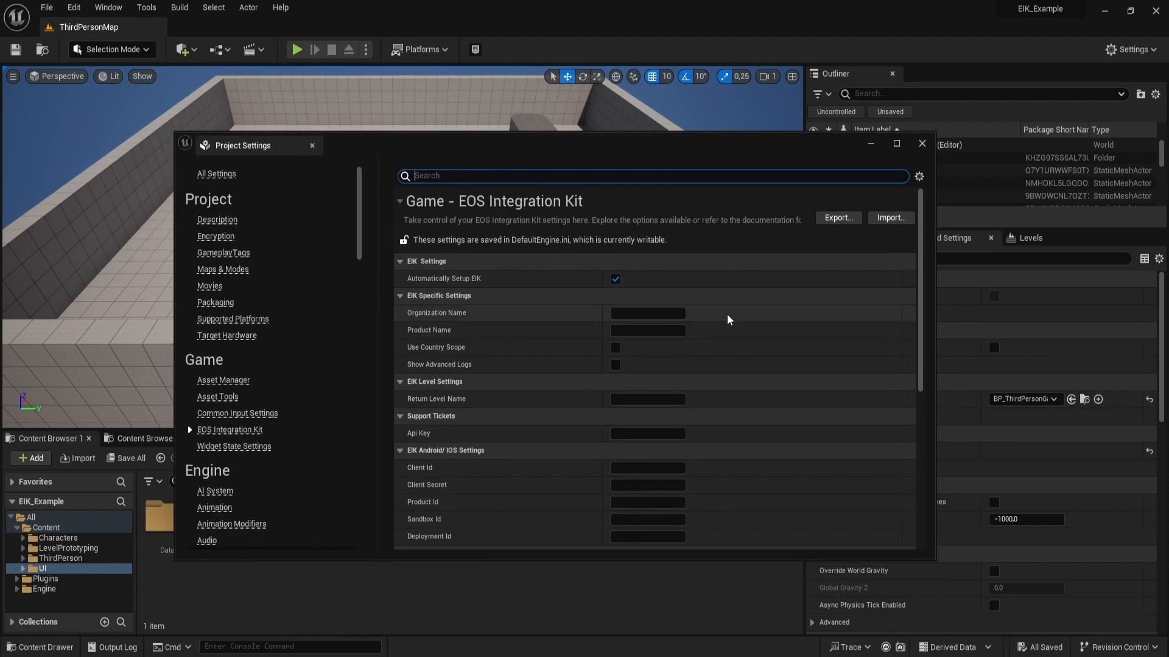
Switch to the browser and go back from EIK Example's product settings to the organization dashboard in the Epic Developer Portal
mouse_move(650, 656)
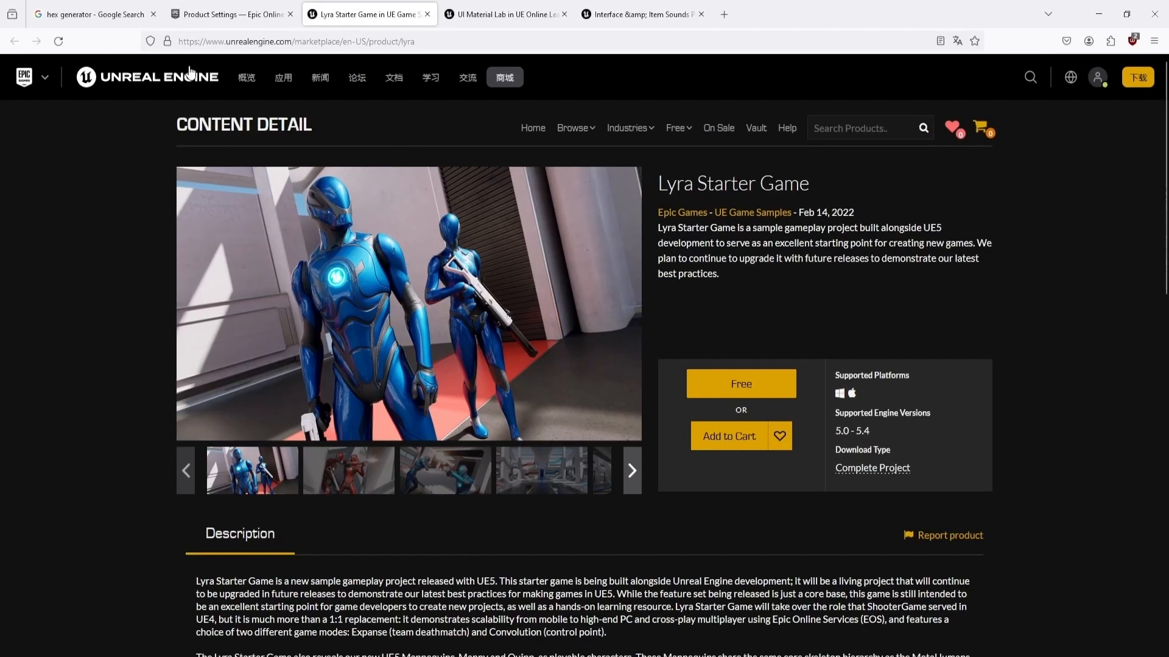
click(211, 7)
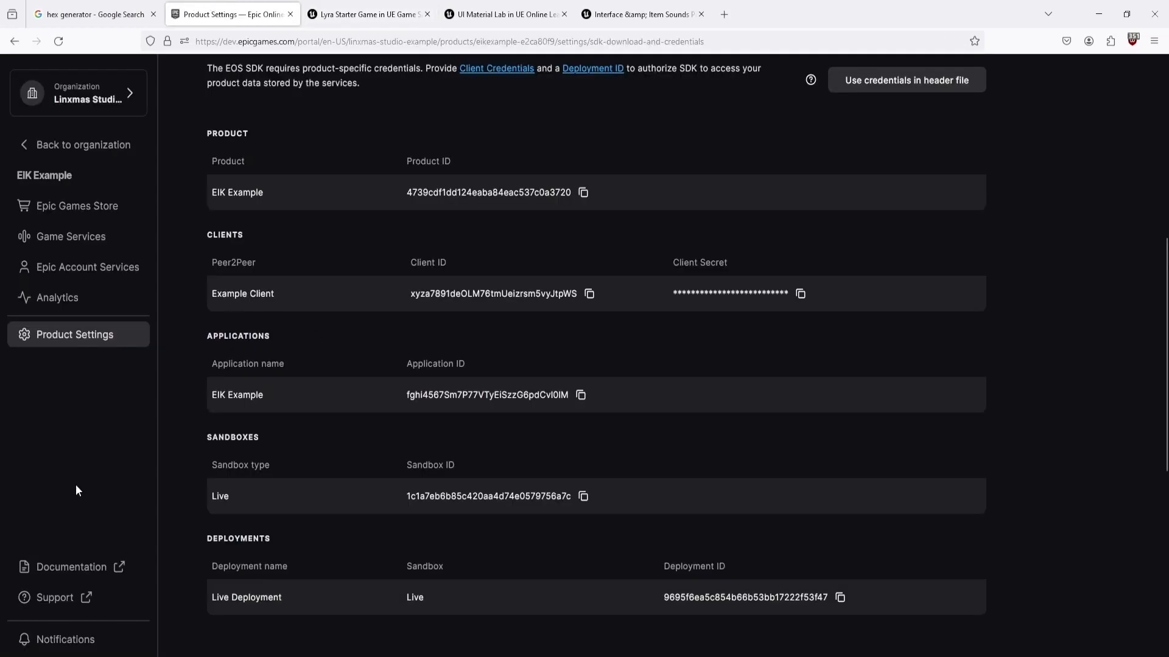
click(83, 146)
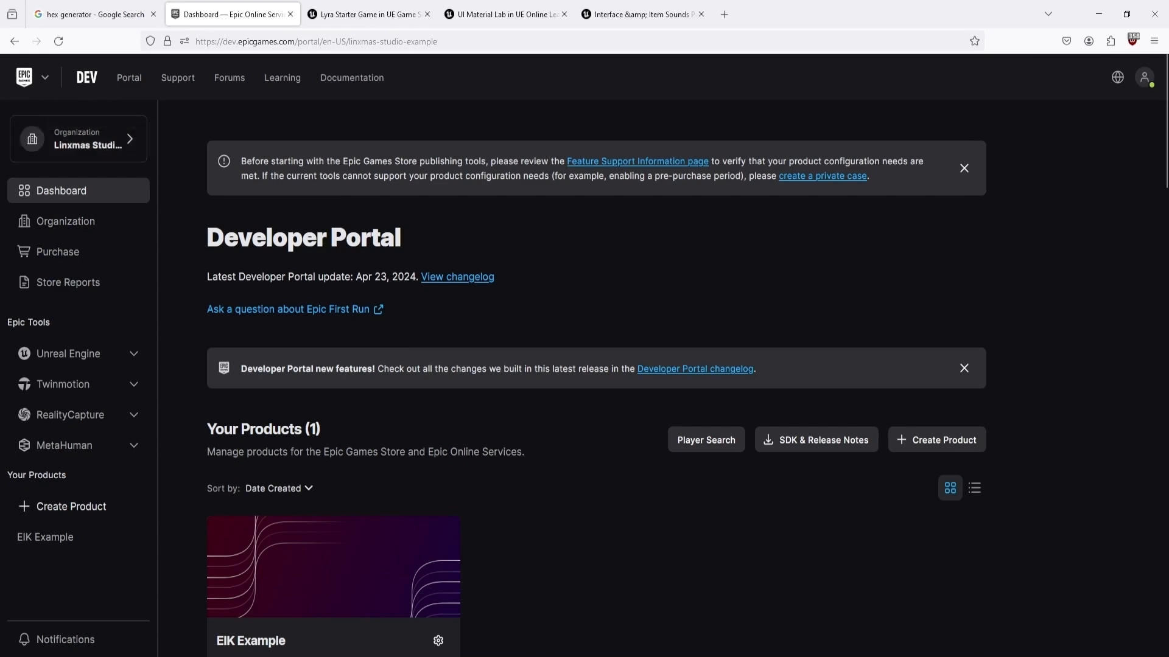
Back in the Unreal Editor, set the EIK Organization Name to Linxmas Studio Example and Product Name to EIK Example, and close the settings
click(647, 650)
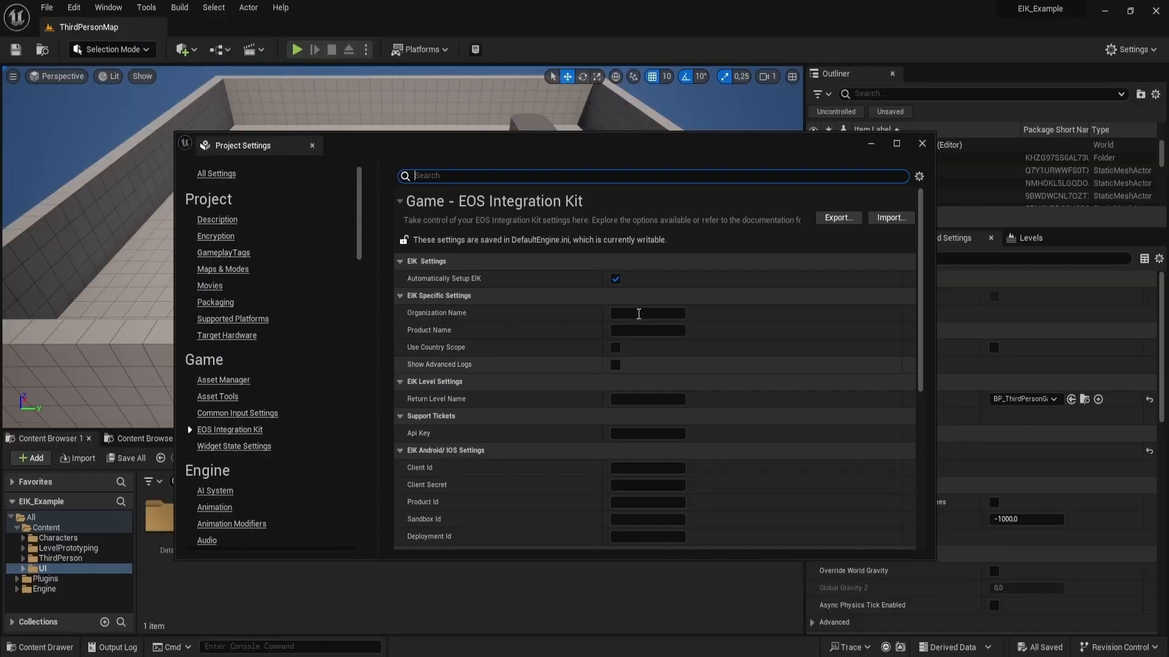
click(639, 313)
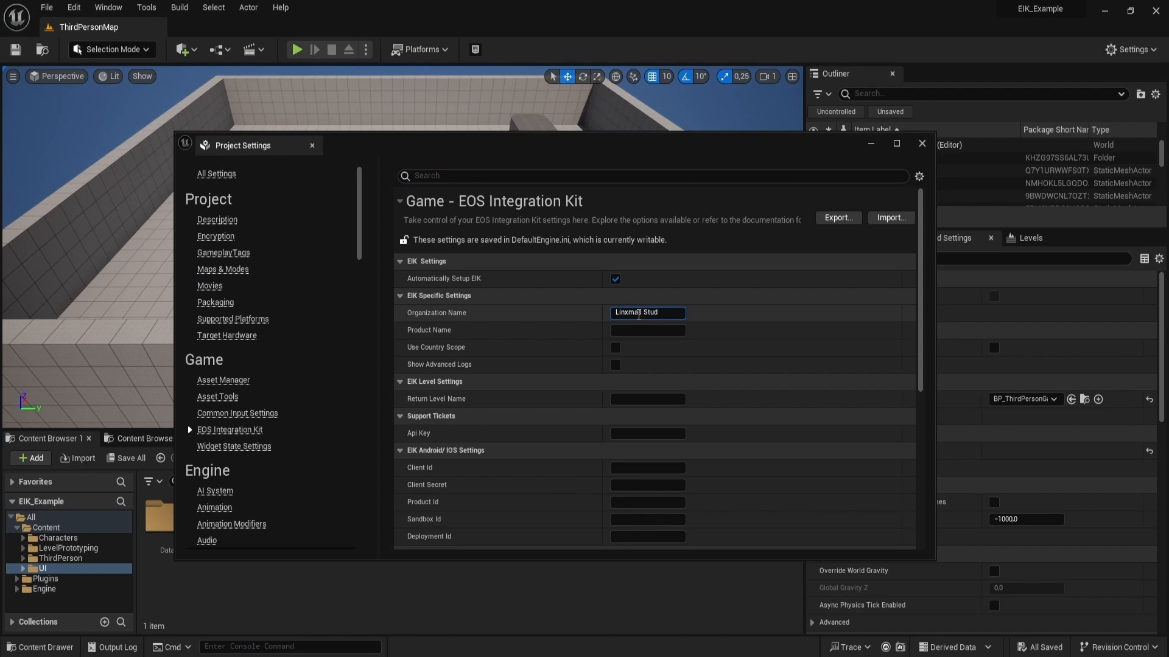
text(Linxmas Studio Example)
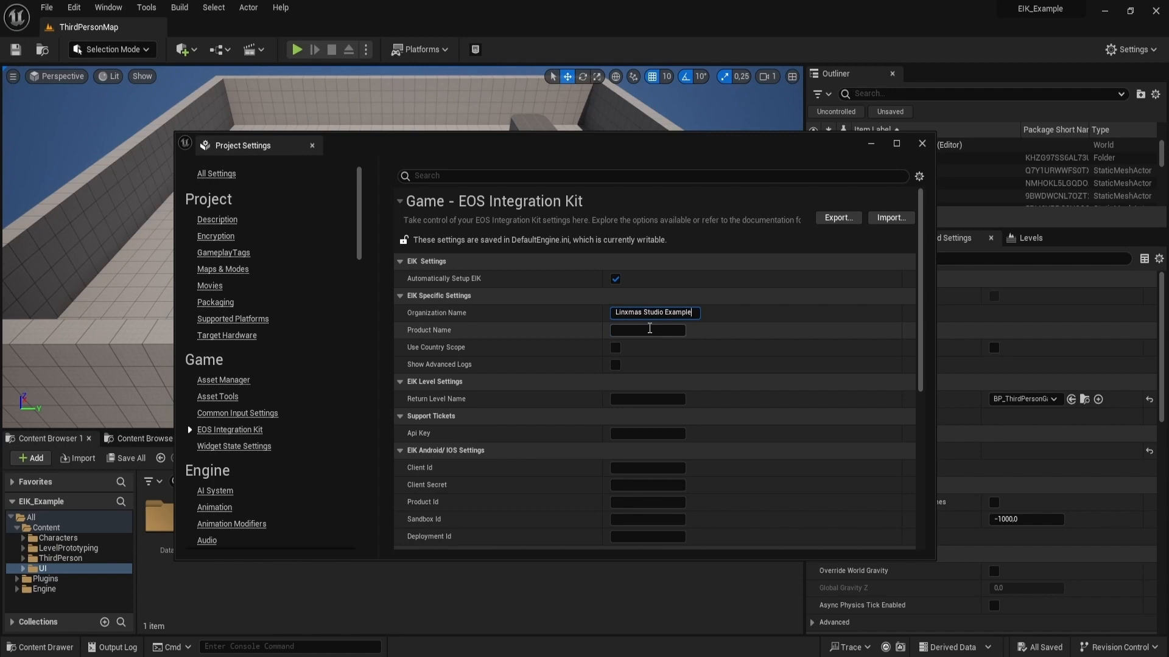
click(649, 330)
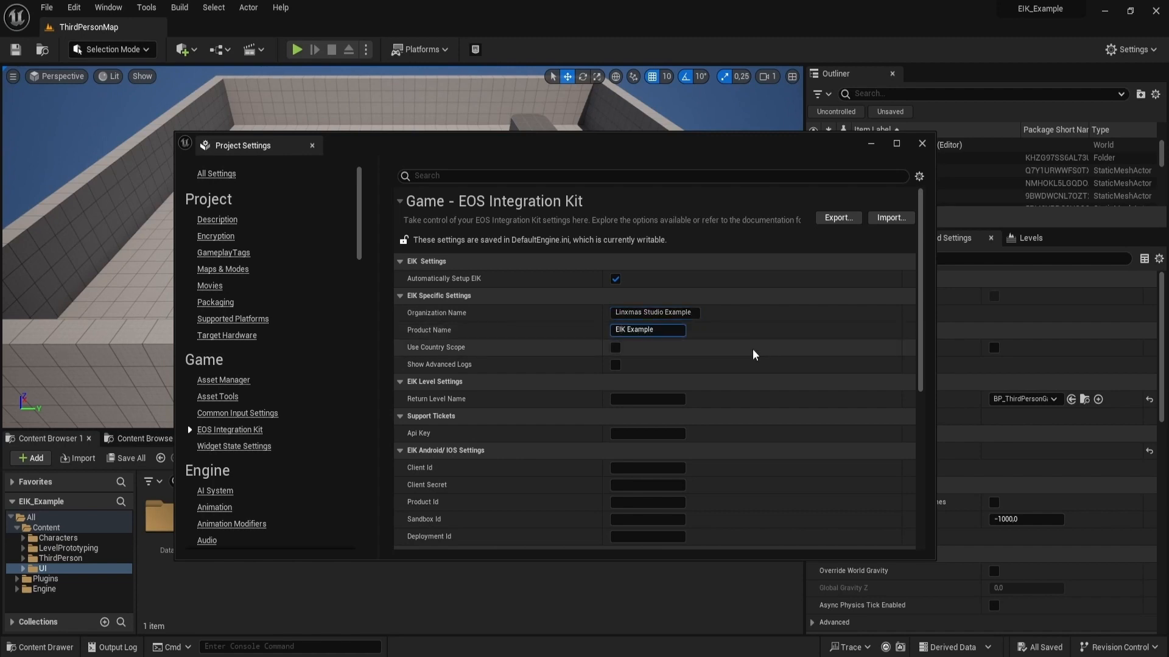
click(781, 349)
click(921, 144)
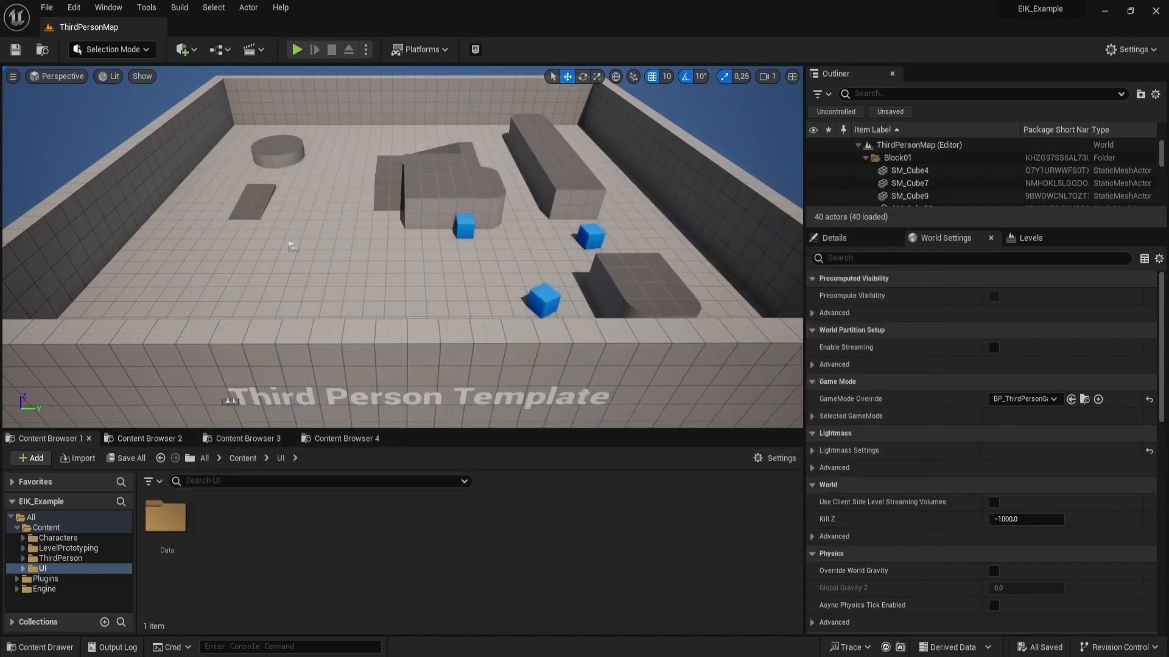
Open the Epic Developer Portal in the browser from the Unreal Editor, continue with the Linxmas Studio Example organization and close that page
click(477, 50)
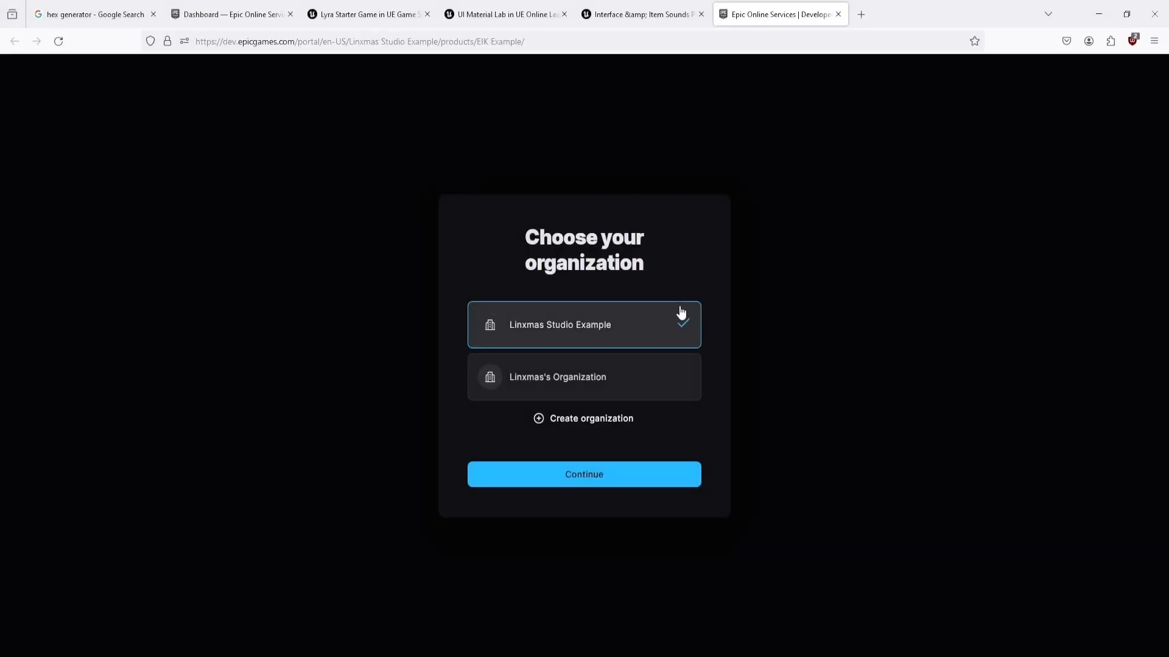
click(674, 472)
key(ctrl+w)
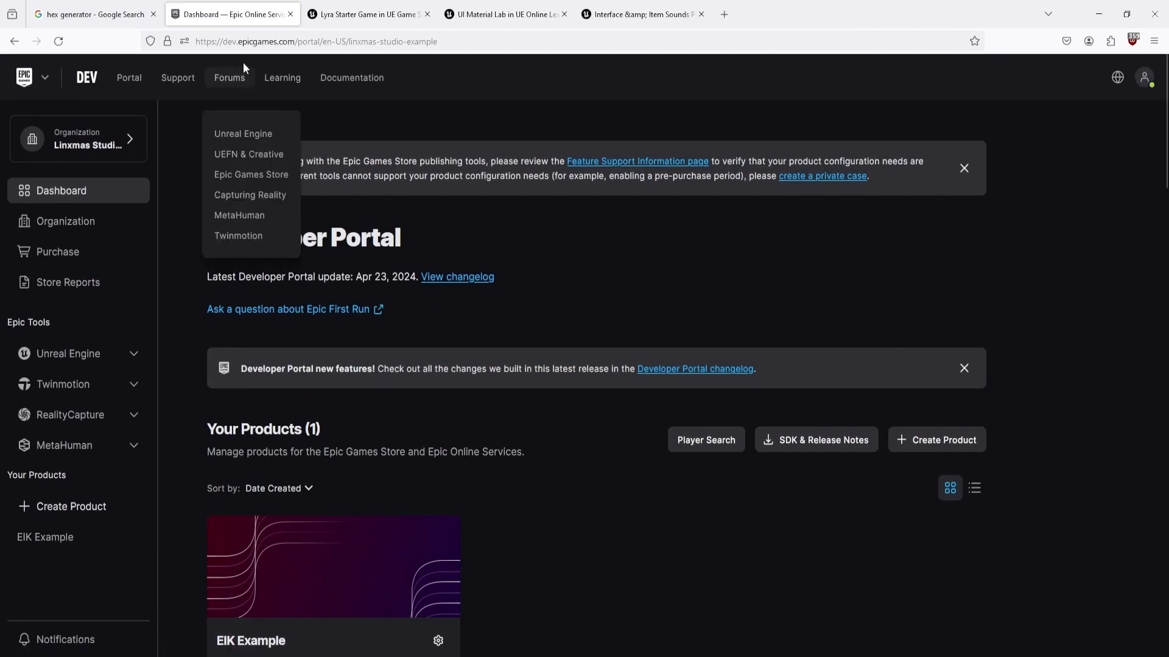
In the Clients section of EIK Example's product settings, start a new client policy named P2P_Full with the Custom policy type
click(78, 535)
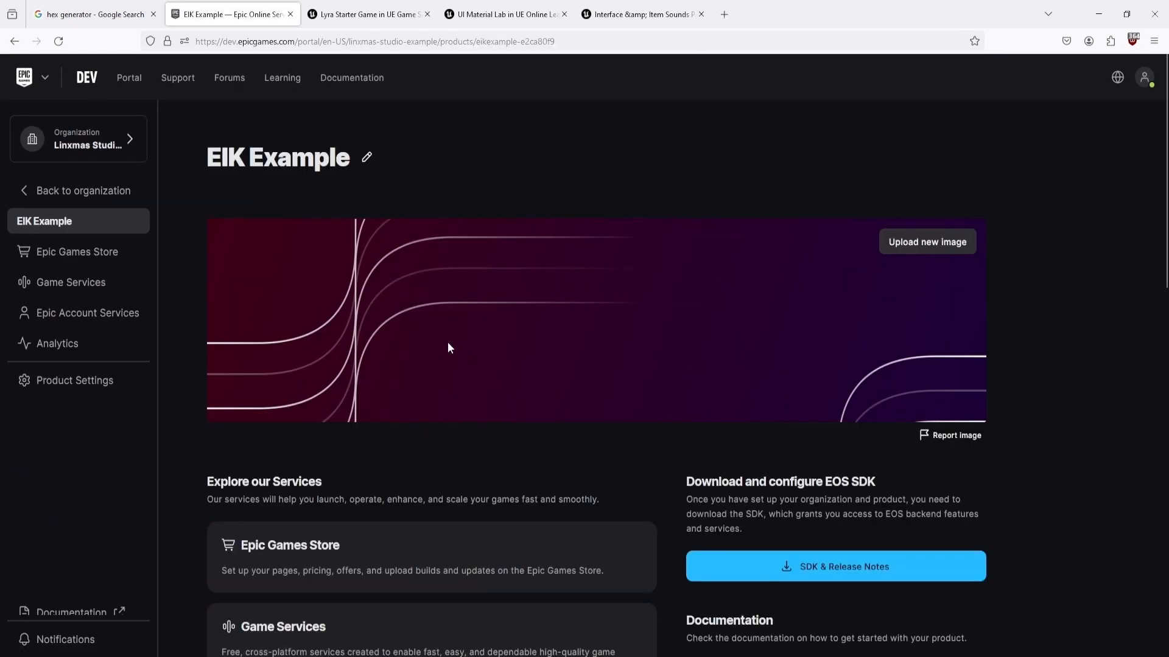
click(61, 382)
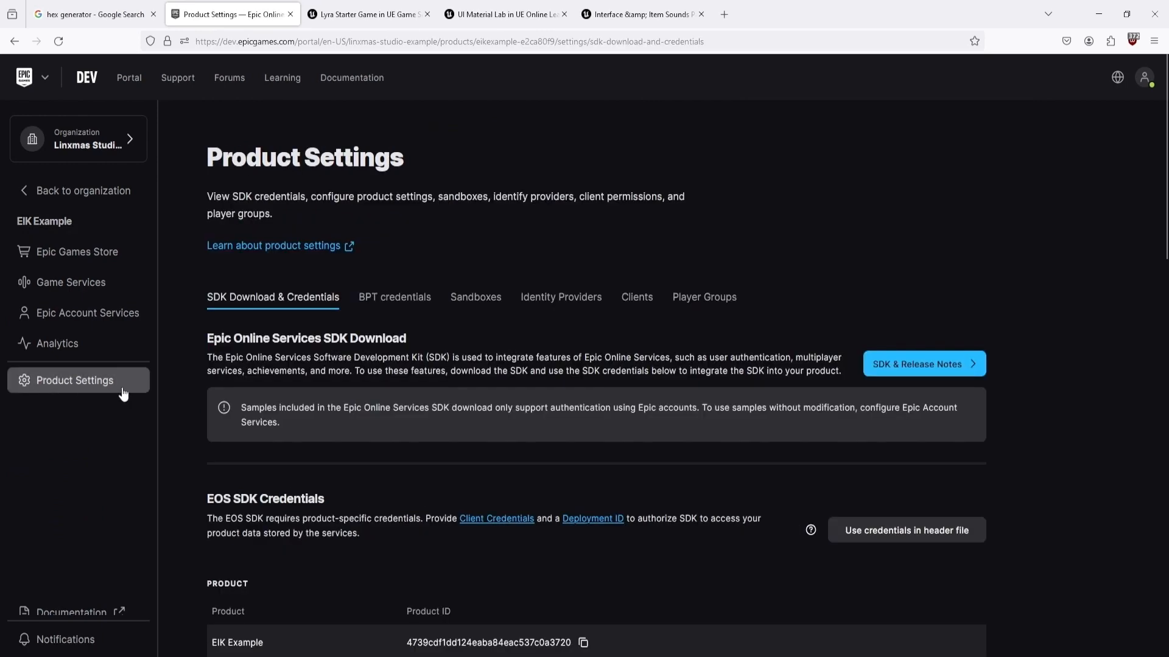
click(632, 301)
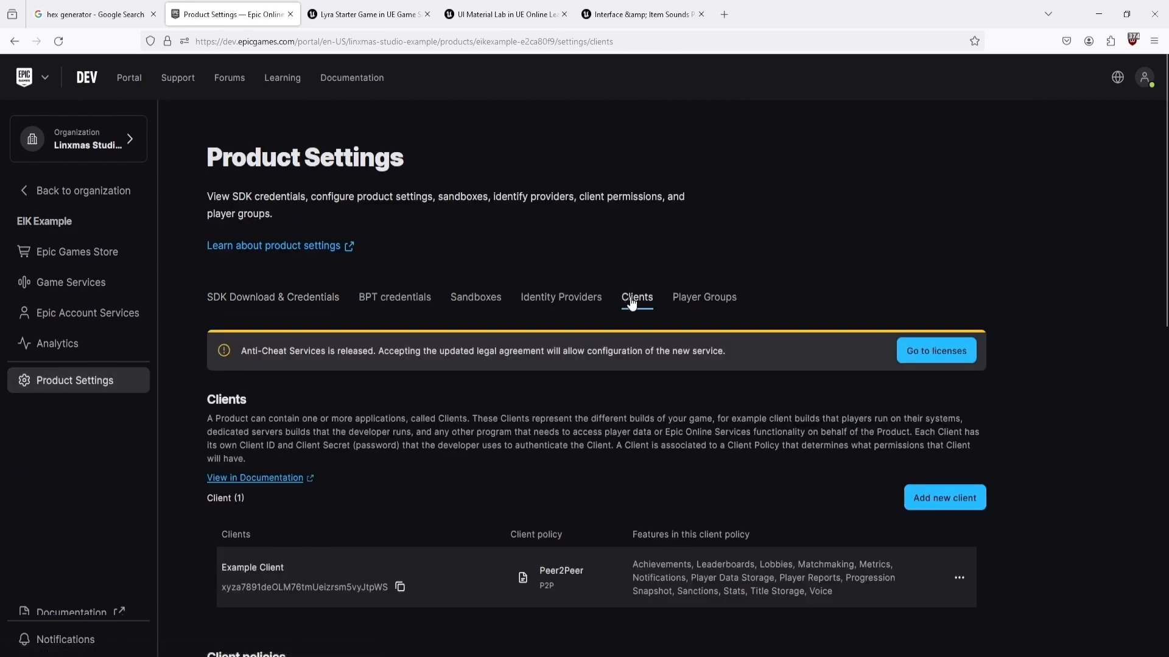
scroll(634, 437, down, 6)
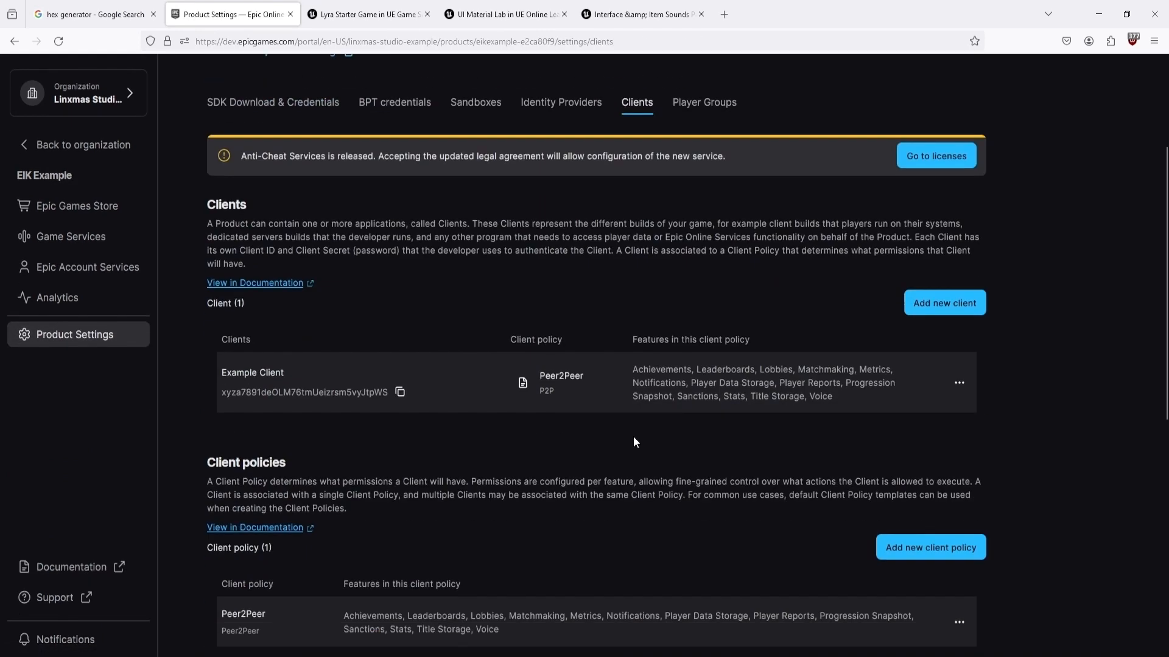
scroll(634, 439, up, 2)
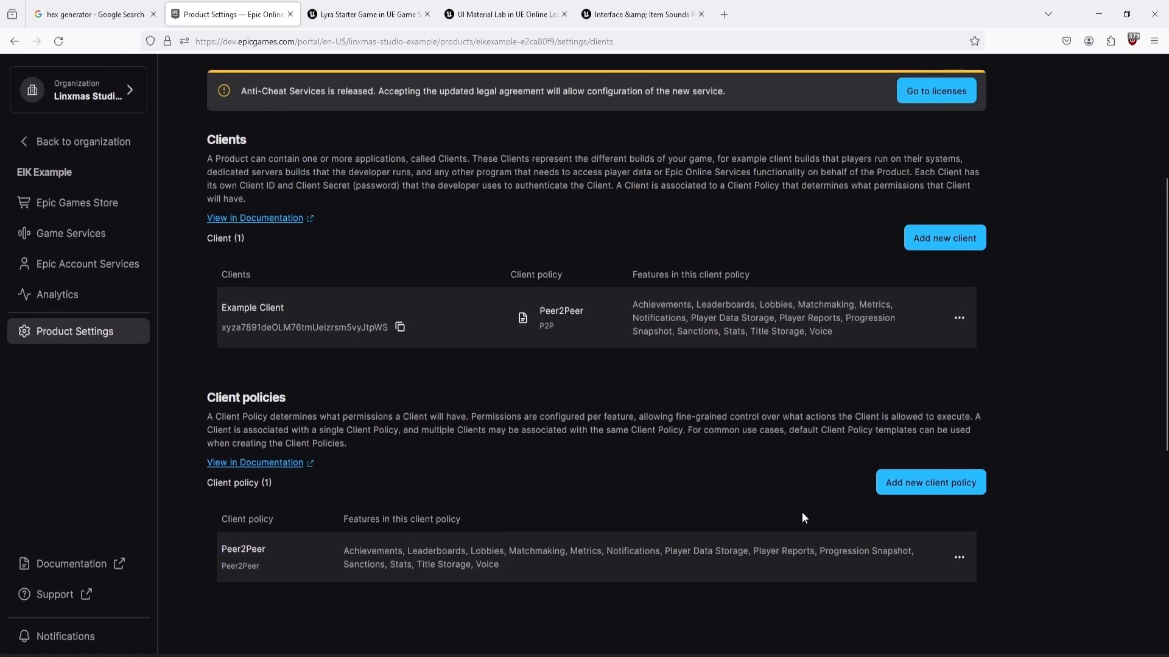
click(931, 483)
text(P2P_Full)
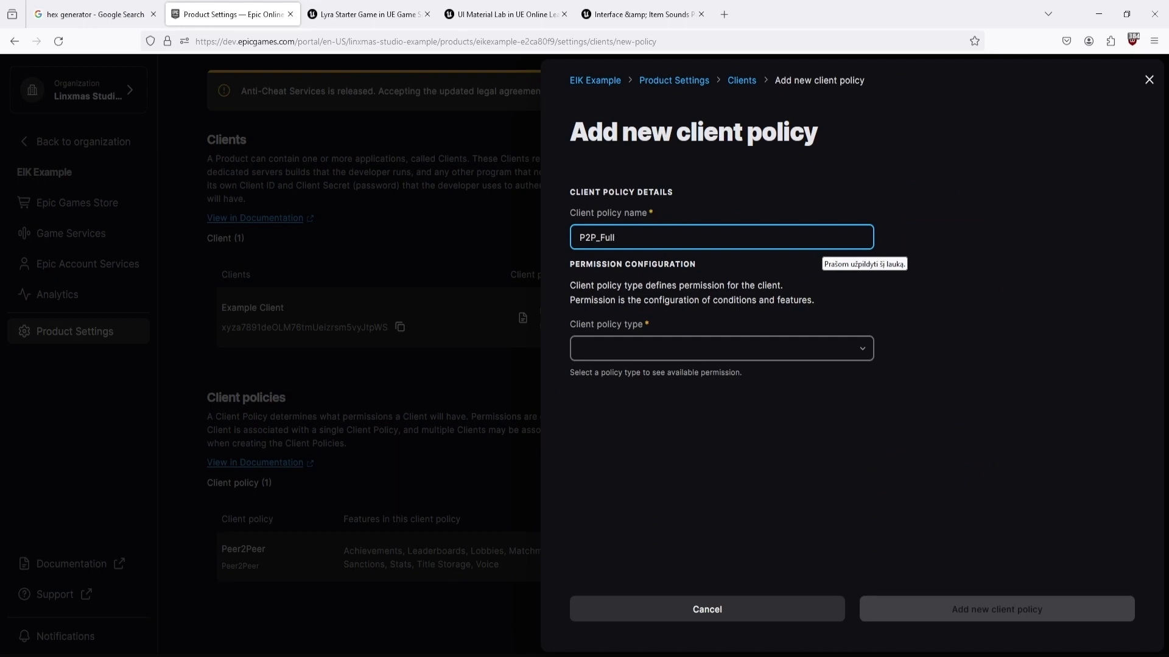
click(746, 352)
click(685, 630)
click(829, 424)
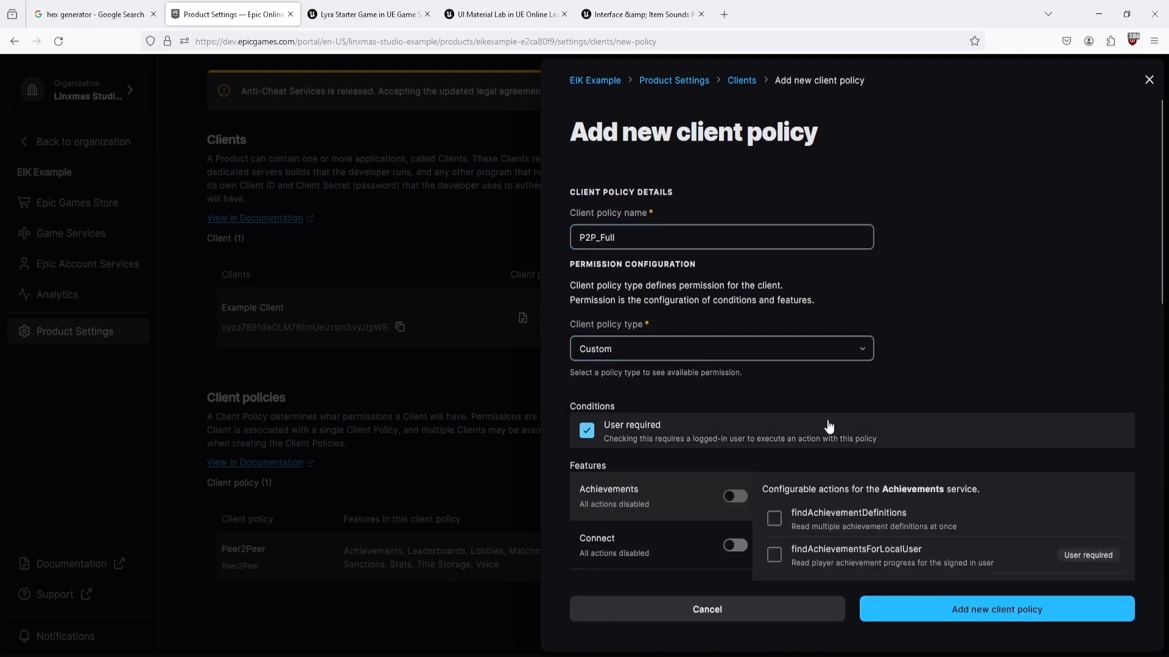
Enable all six Achievements actions for the client policy, from findAchievementDefinitions to unlockAchievementForAnyUser
scroll(751, 454, down, 4)
click(774, 302)
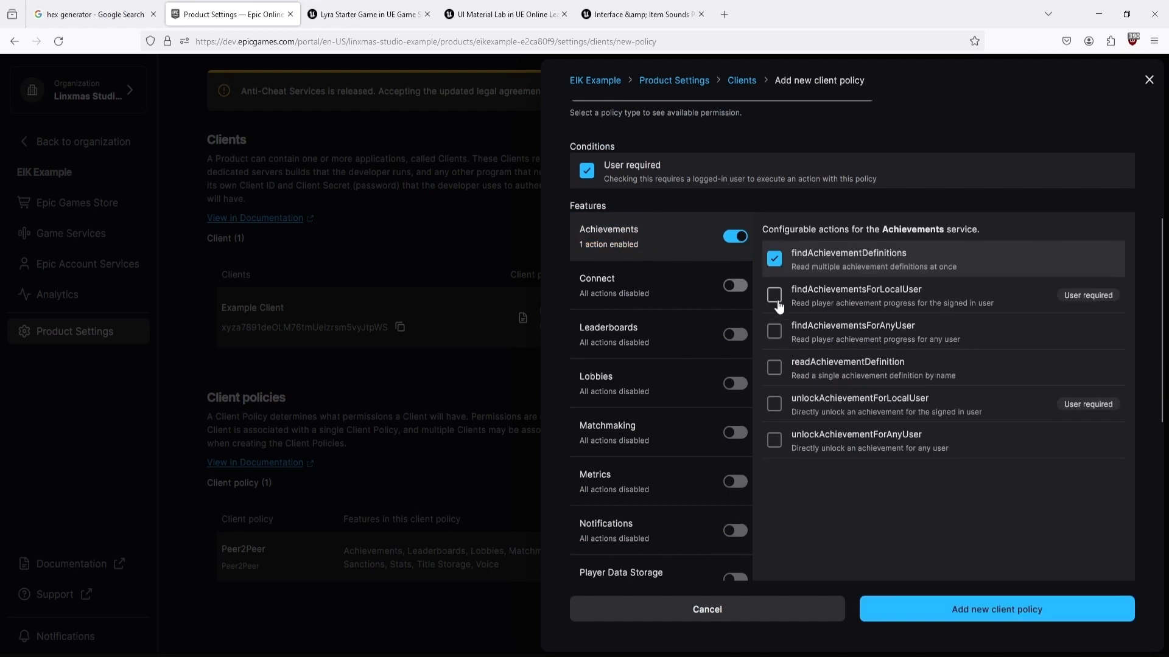
click(774, 339)
click(774, 375)
click(773, 411)
click(773, 448)
click(773, 484)
Enable the findLeaderboardDefinitions and findLeaderboardEntries actions of the Leaderboards feature
click(679, 293)
click(733, 337)
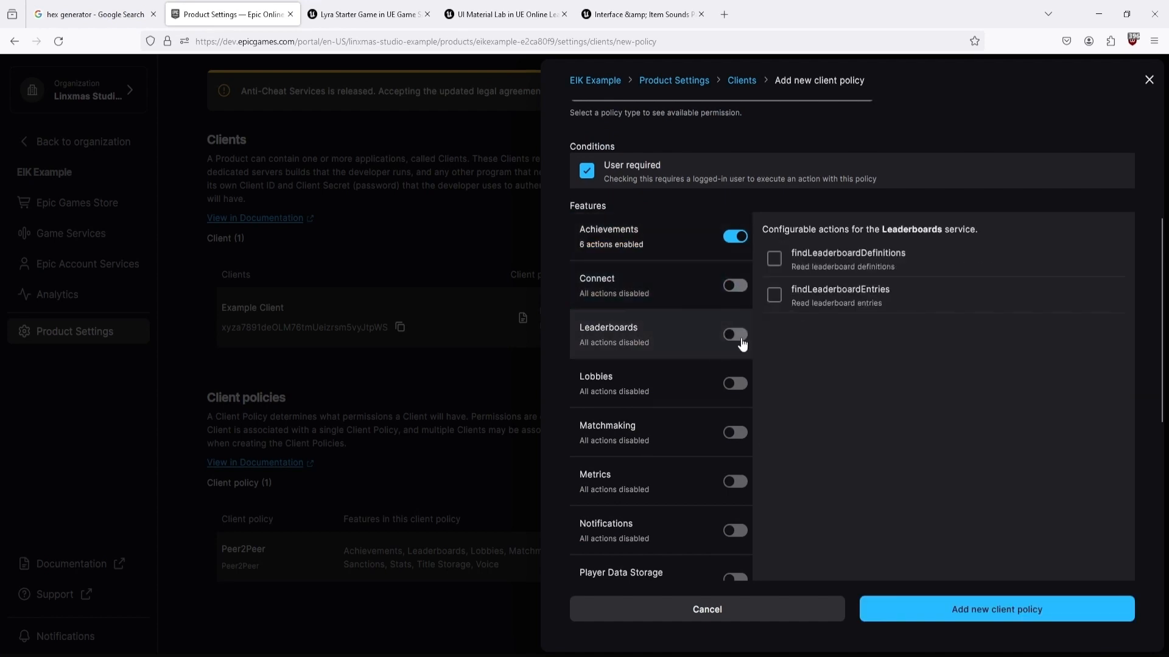
click(774, 264)
click(774, 300)
Enable the Lobbies actions connect, readLobby, findLobbies, findLobbiesByUserId and findInvitesByUserId
click(736, 383)
click(773, 259)
click(773, 296)
click(774, 331)
click(774, 368)
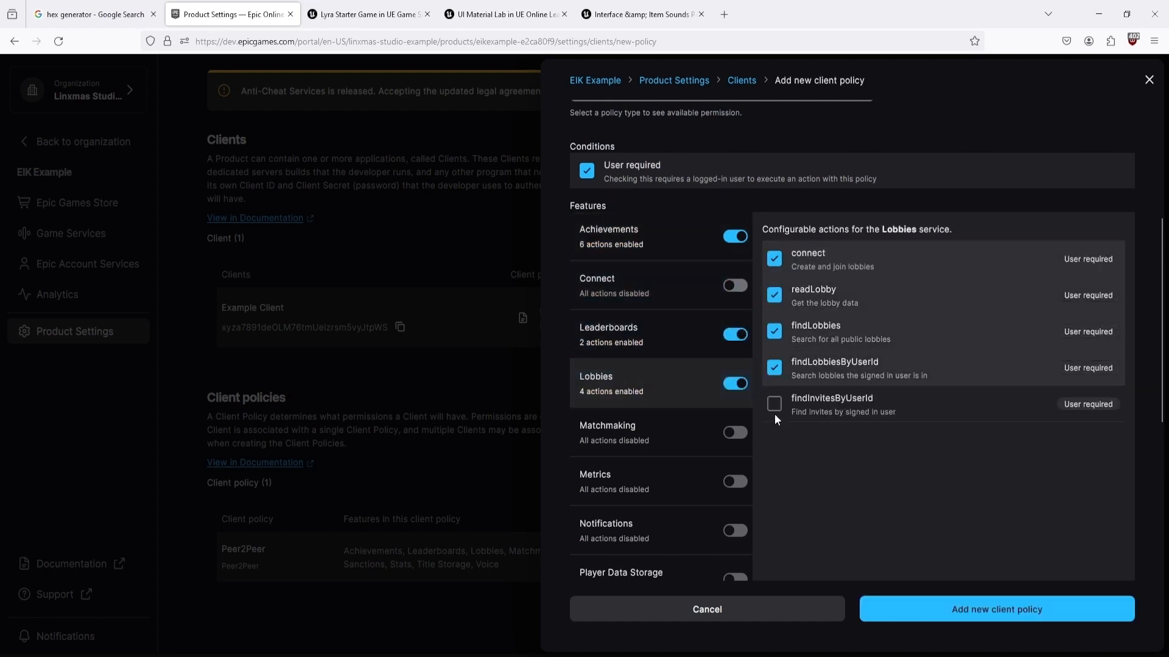
click(774, 404)
Enable all ten Matchmaking actions, including sendInvite, declineInvite, join, managePlayers, createSession and readSession
click(735, 432)
click(774, 259)
click(773, 295)
click(774, 331)
click(774, 440)
click(774, 477)
scroll(776, 462, down, 4)
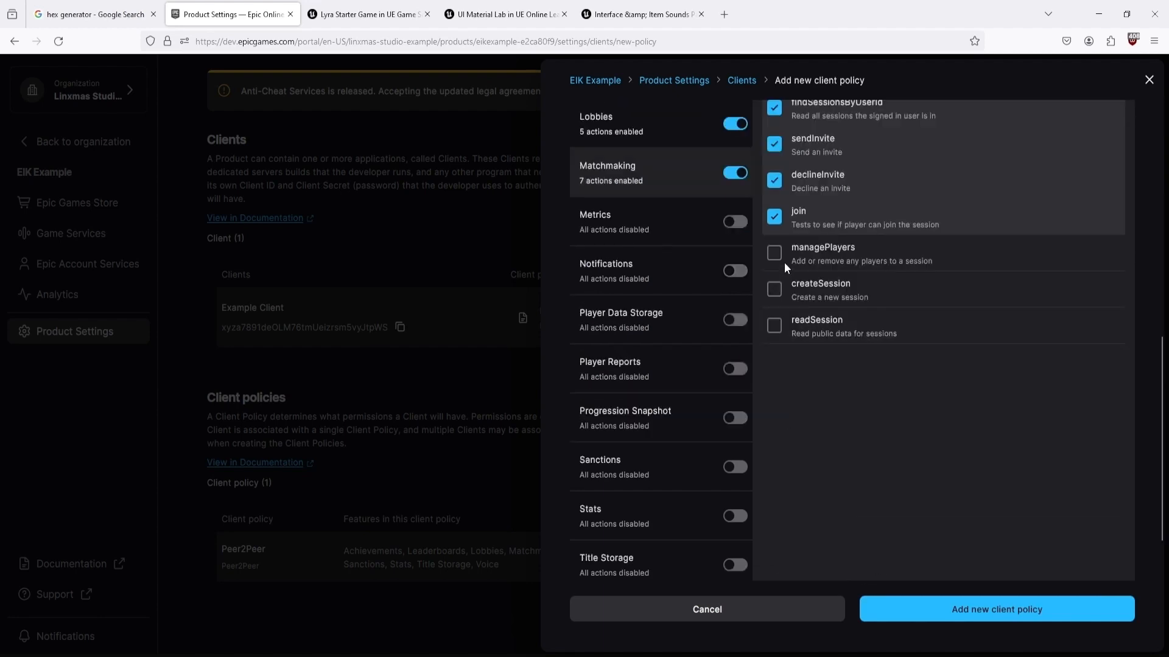
click(775, 254)
click(774, 291)
click(775, 326)
Turn on the Metrics feature and enable Notifications with sendCustomInviteToAnyUser and sendRequestToJoinToAnyUser
scroll(697, 290, up, 1)
click(735, 287)
click(737, 334)
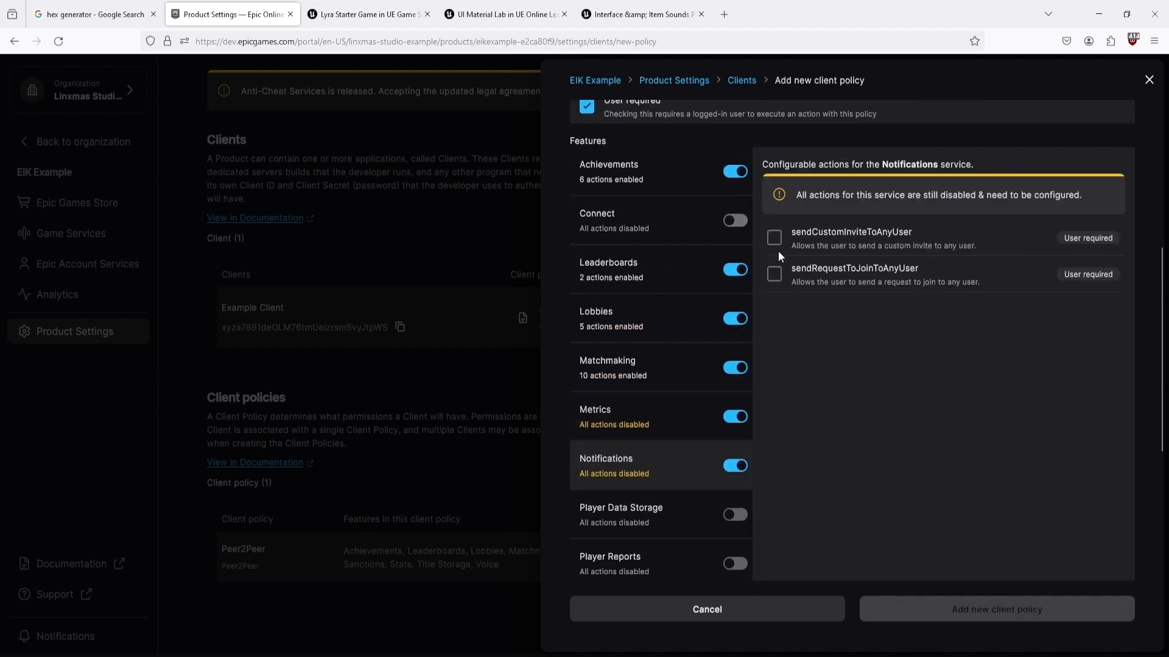
click(775, 235)
click(774, 229)
Enable the access, delete and copy actions of the Player Data Storage feature
scroll(774, 232, down, 2)
click(693, 449)
click(773, 193)
click(774, 230)
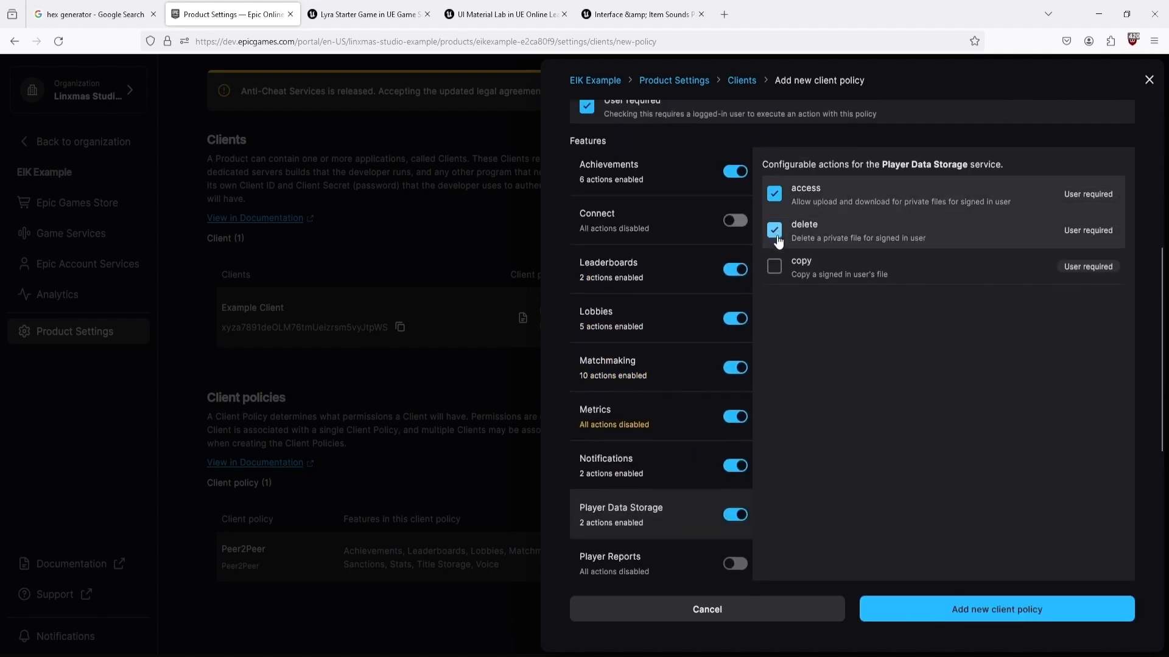
click(773, 266)
Enable two actions of the Player Reports feature for the client policy
scroll(670, 495, down, 1)
click(670, 496)
scroll(670, 496, up, 1)
click(774, 187)
click(774, 260)
Enable the postSnapshotForLocalUser and deleteSnapshotForLocalUser actions of the Progression Snapshot feature
scroll(670, 432, down, 1)
click(673, 547)
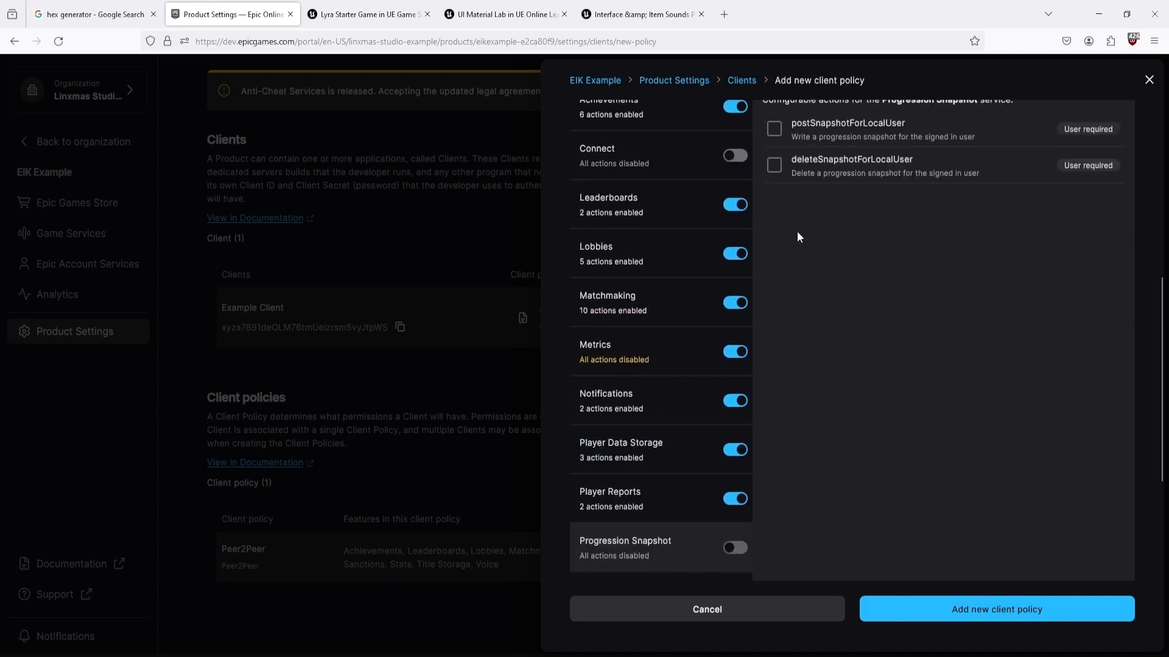
scroll(794, 232, up, 1)
click(775, 193)
click(774, 231)
Enable the Sanctions actions findActiveSanctionsForLocalUser, findActiveSanctionsForAnyUser, findSanctionsForLocalUser, findAppealsForLocalUser and createAppealsForLocalUser in the client policy
scroll(683, 365, down, 2)
click(683, 517)
click(774, 128)
click(774, 165)
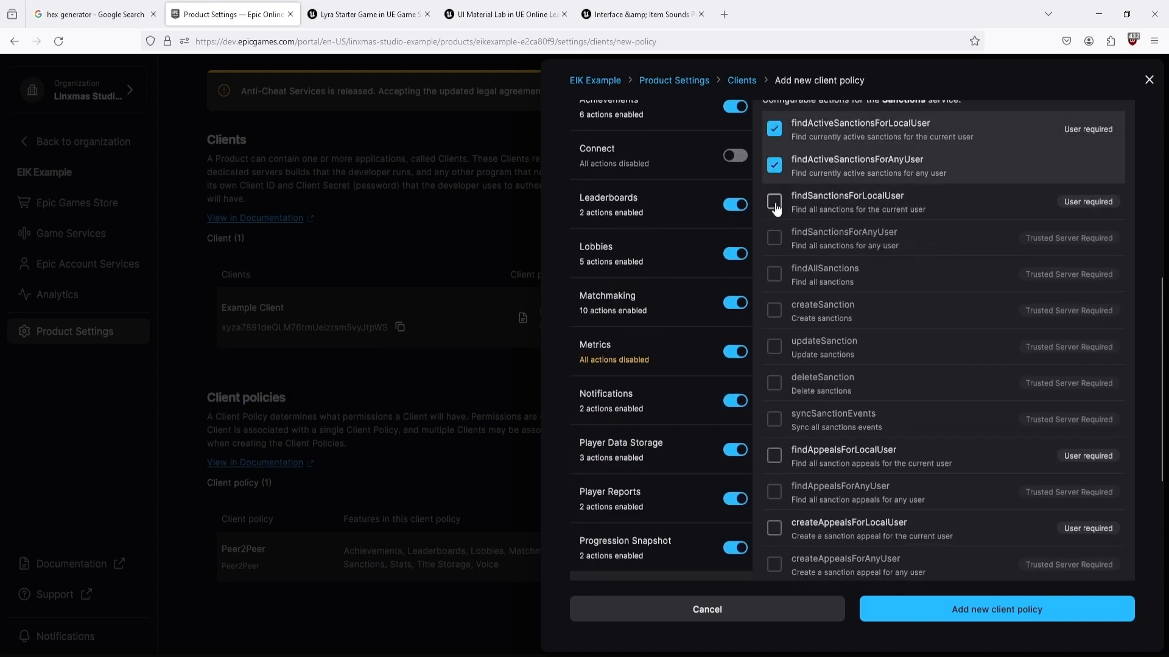
click(774, 202)
click(774, 456)
click(774, 528)
Enable all six Stats actions for the client policy, from findStats and readStat through ingestForAnyUser and ingestForLocalUser
scroll(792, 487, down, 3)
click(682, 420)
scroll(682, 420, up, 5)
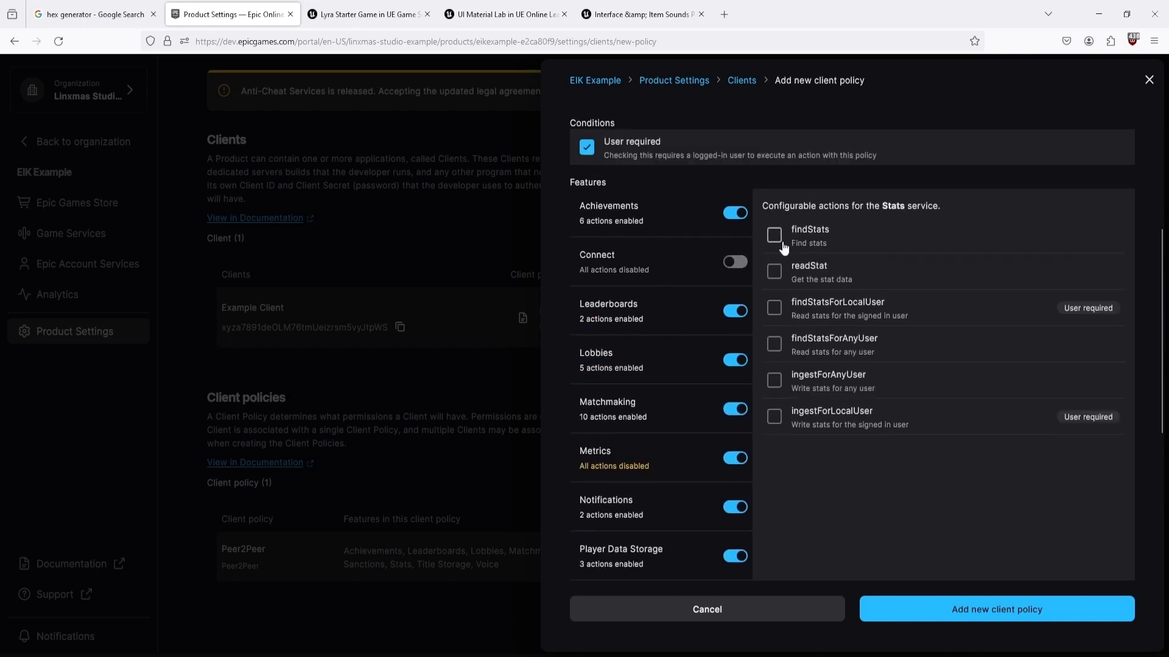
click(774, 235)
click(774, 271)
click(774, 308)
click(773, 344)
click(774, 381)
click(773, 416)
Enable the list and access actions of the Title Storage feature
scroll(720, 416, down, 5)
click(678, 481)
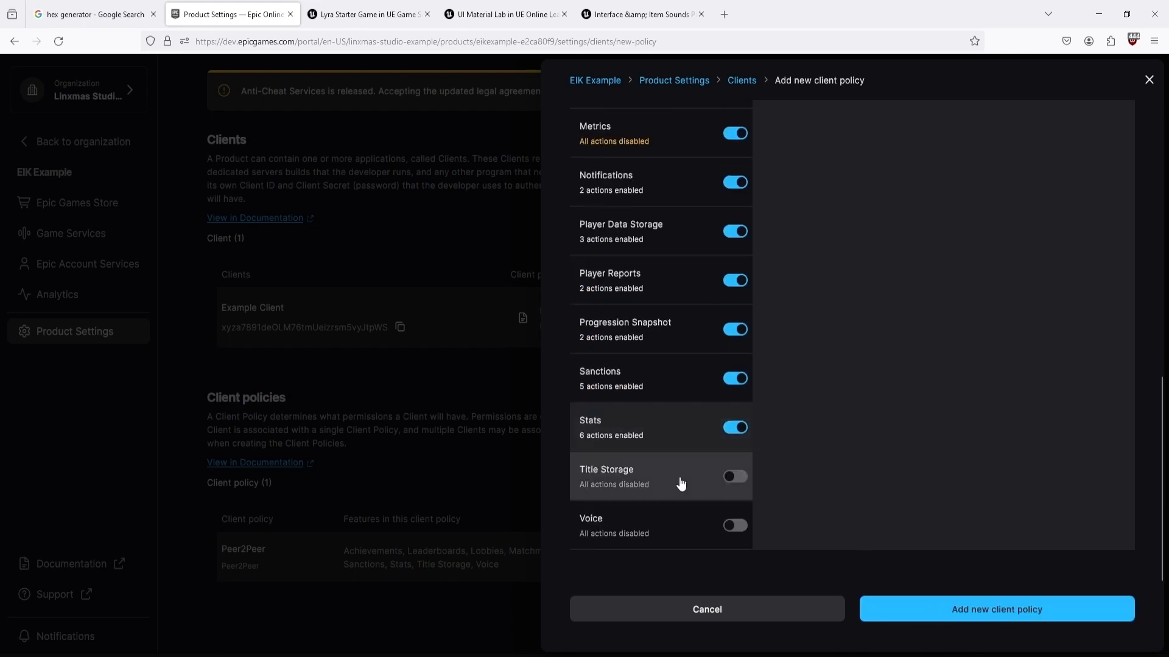
scroll(678, 481, up, 5)
click(774, 235)
click(774, 272)
click(784, 242)
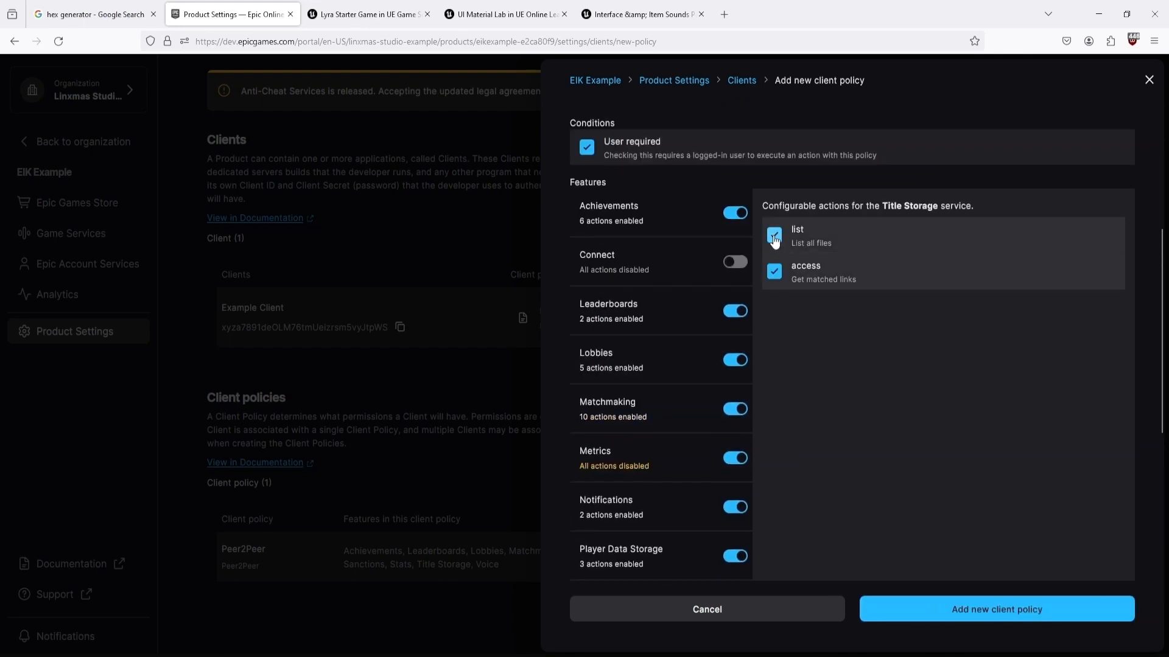
Enable the createLobbyConference action of the Voice feature and add the new client policy
scroll(650, 402, down, 5)
click(668, 527)
scroll(789, 387, up, 4)
click(774, 280)
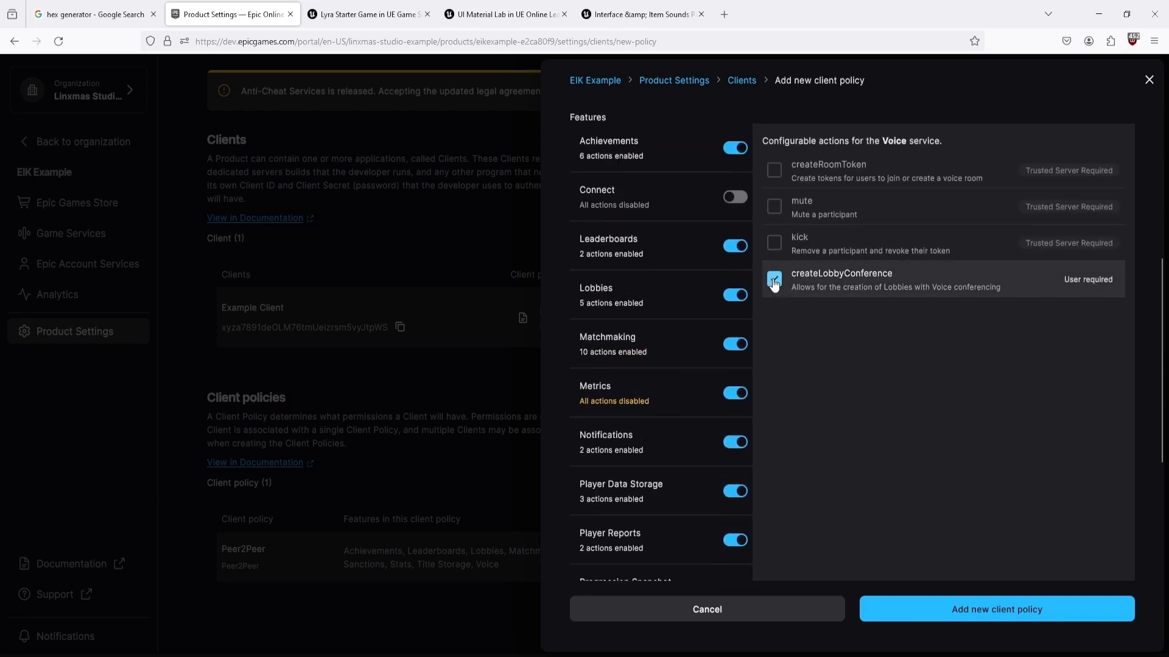
click(994, 609)
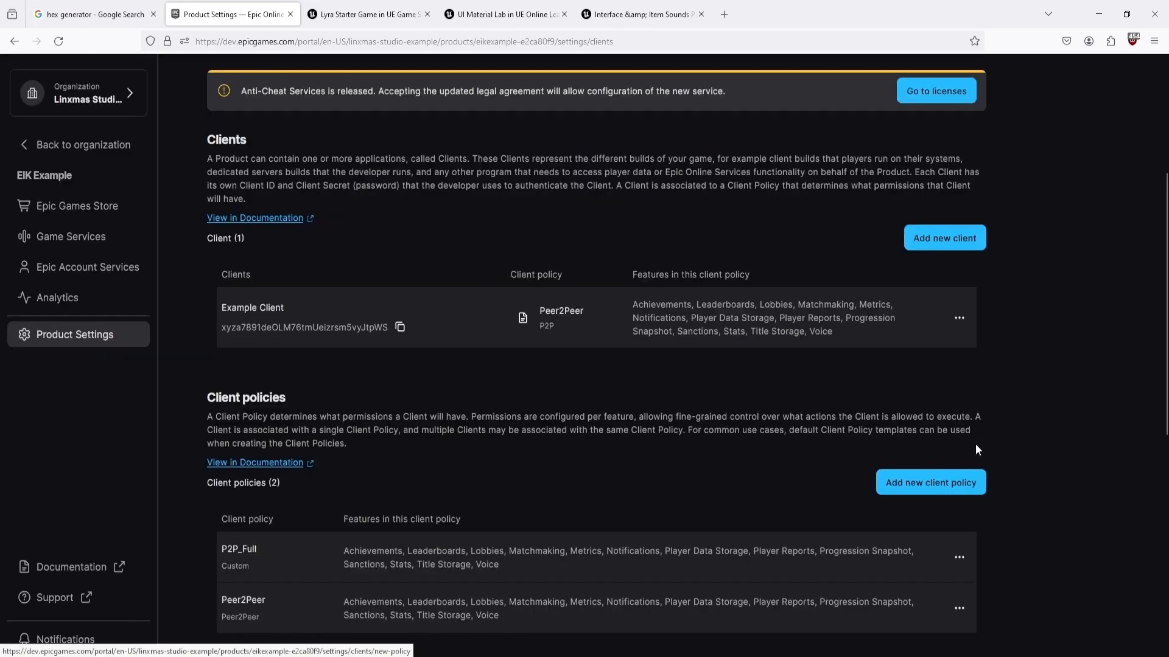
Start a new client for the product and name it FullP2P_Client
scroll(607, 429, down, 2)
scroll(626, 412, up, 2)
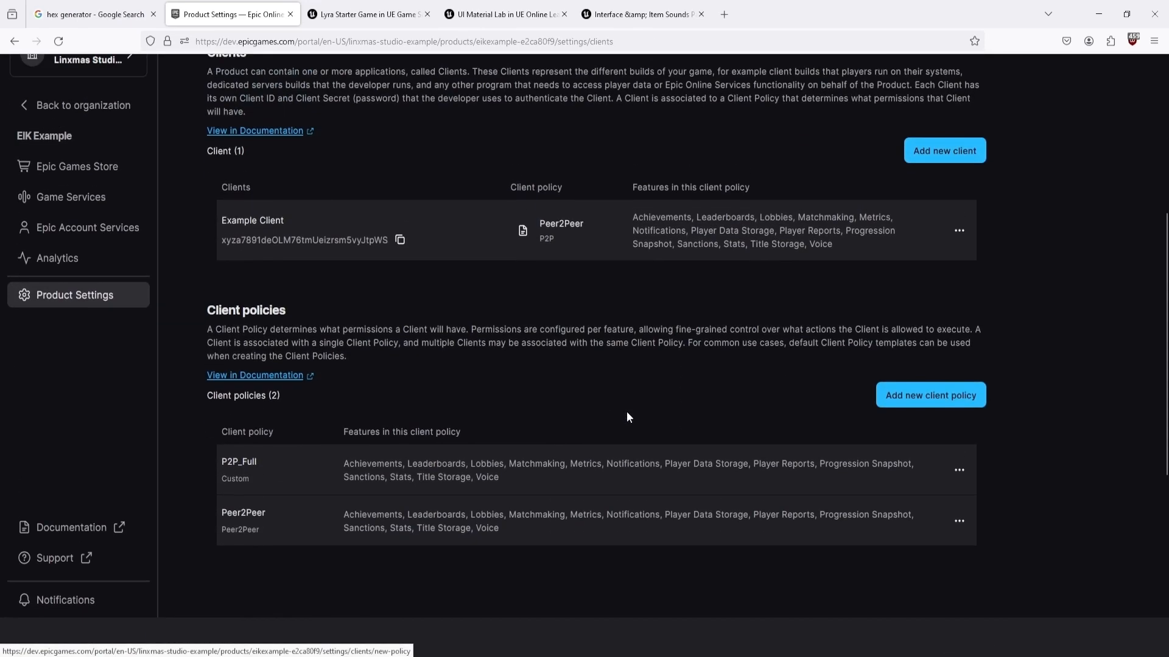
click(941, 236)
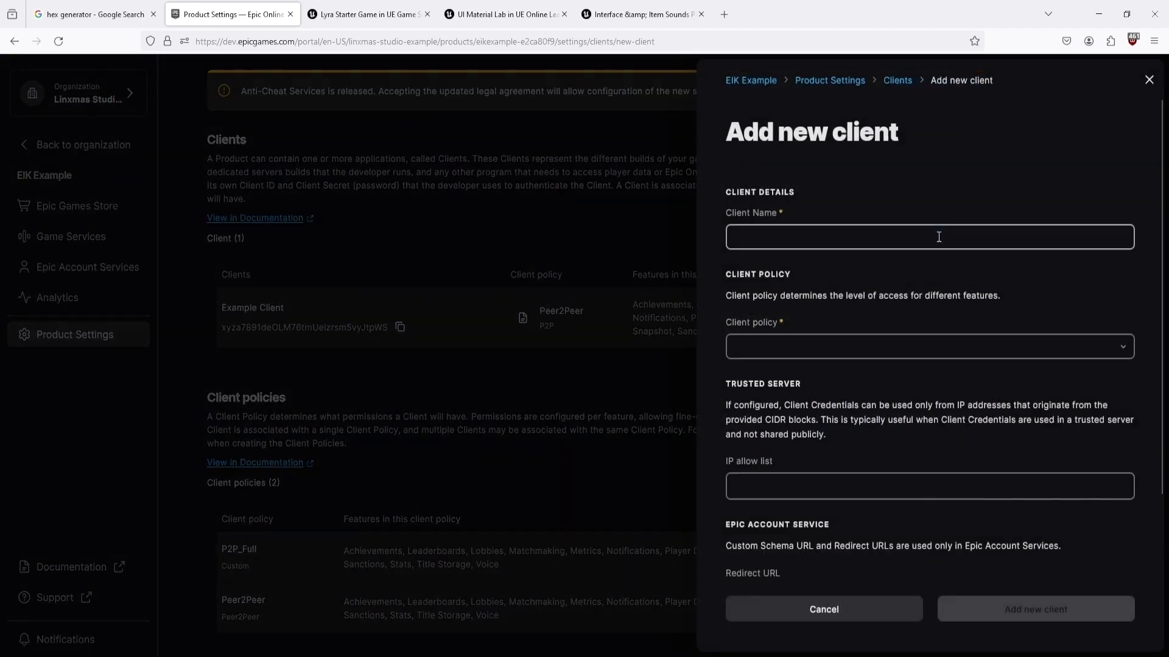
click(824, 238)
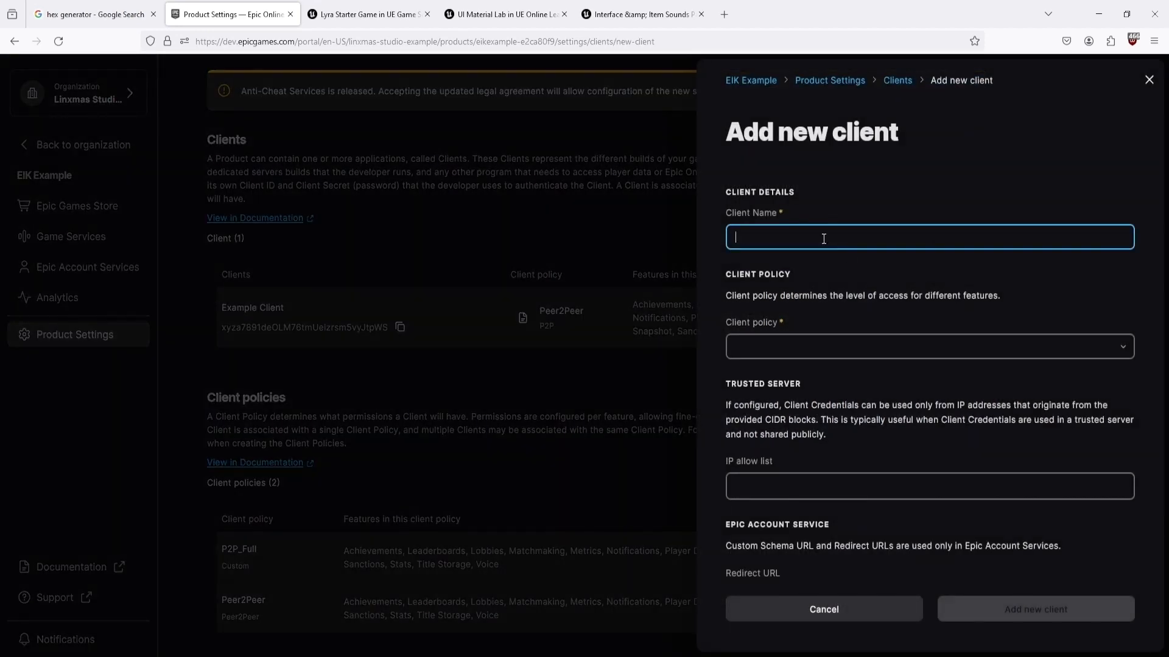
text(Full)
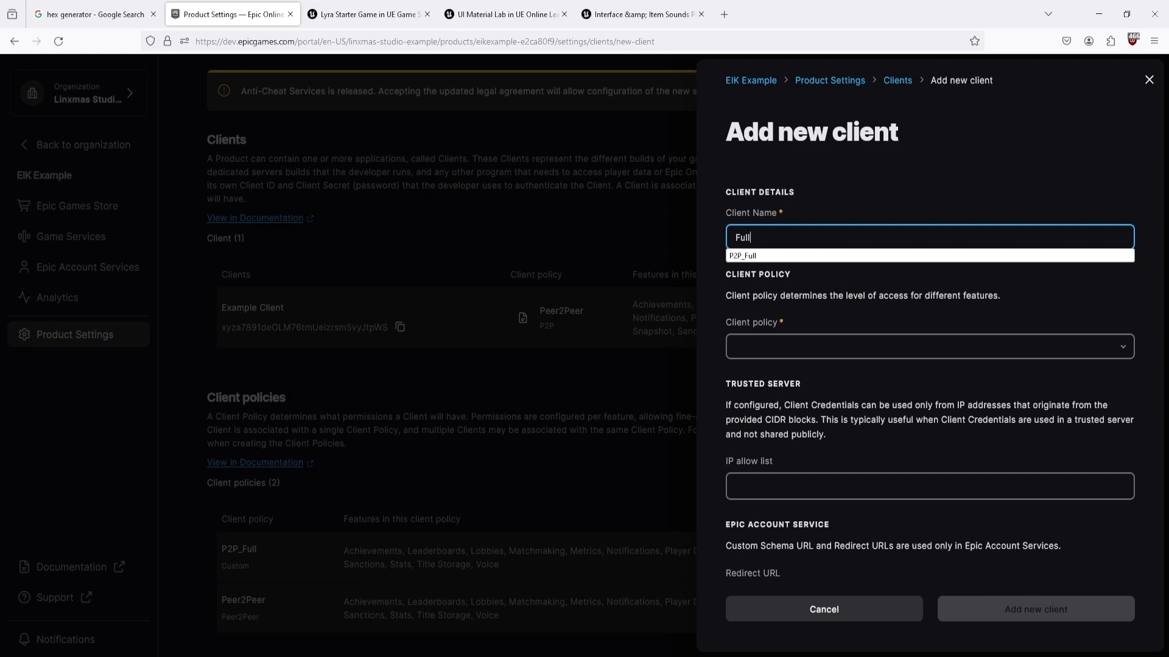
text(P2PClient)
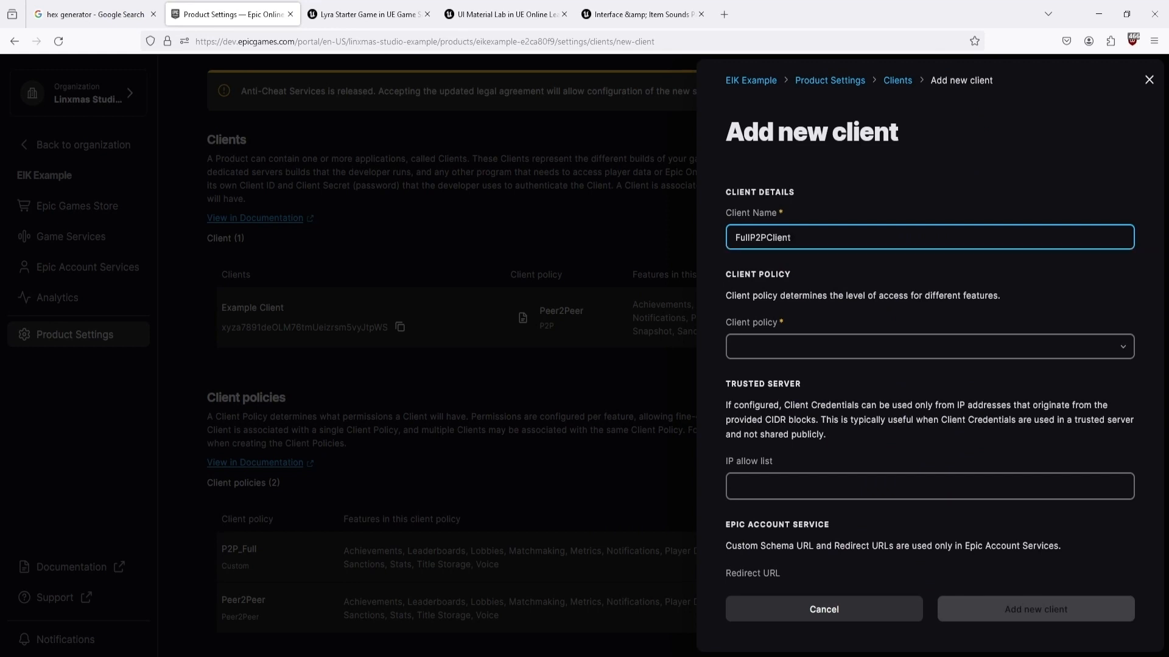
text(_)
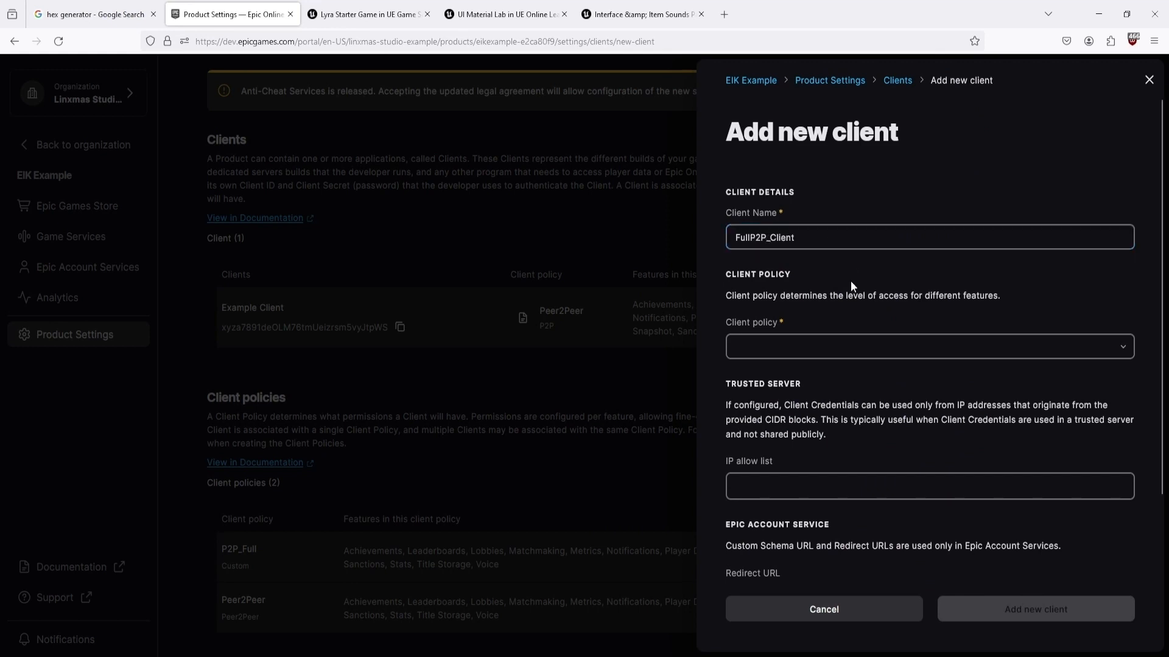
Assign the P2P_Full client policy to the new client and add the client
click(840, 341)
click(785, 397)
scroll(878, 415, down, 2)
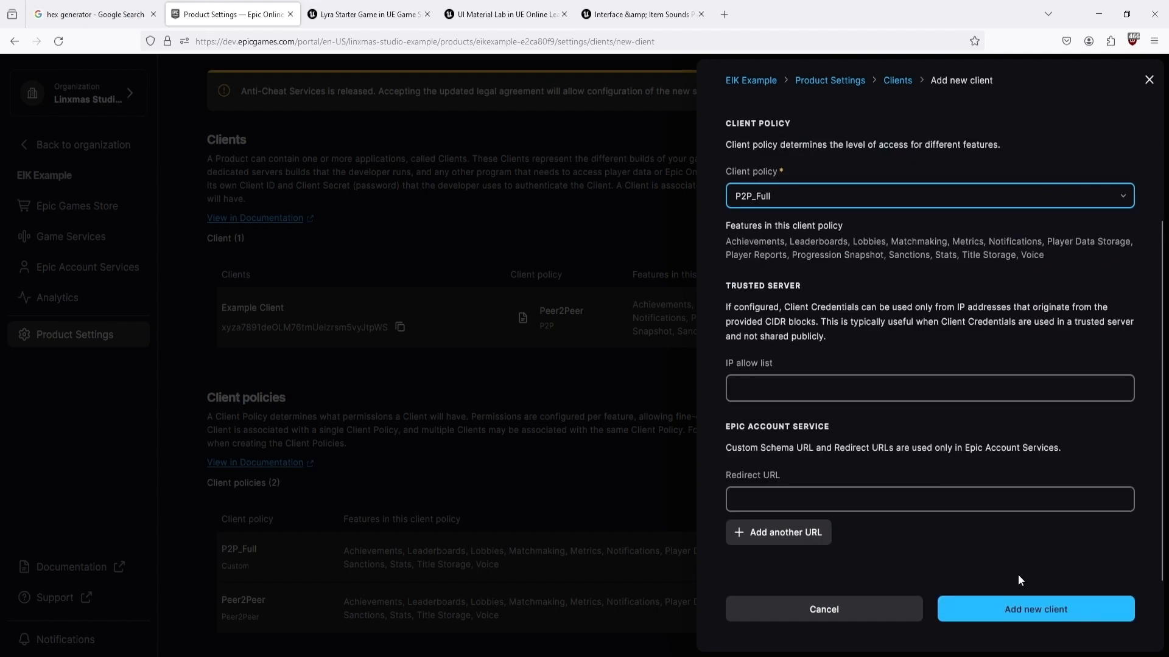
click(1024, 612)
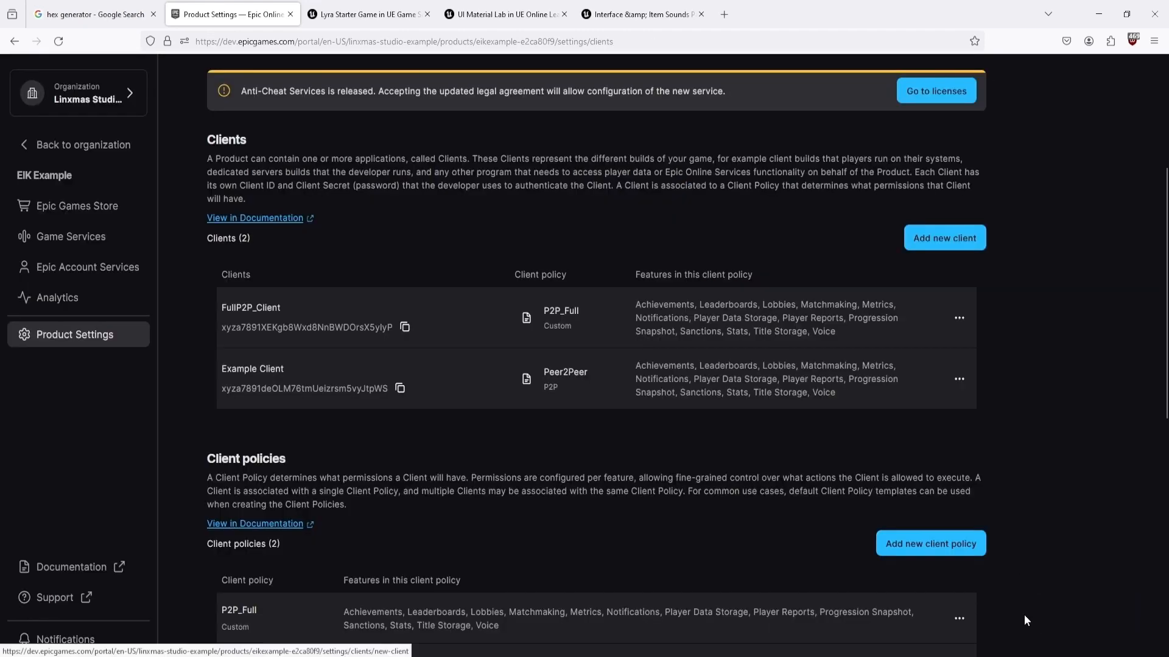
Open the product's SDK Download & Credentials page and review the product, client, sandbox and deployment credentials
scroll(102, 390, up, 5)
click(102, 384)
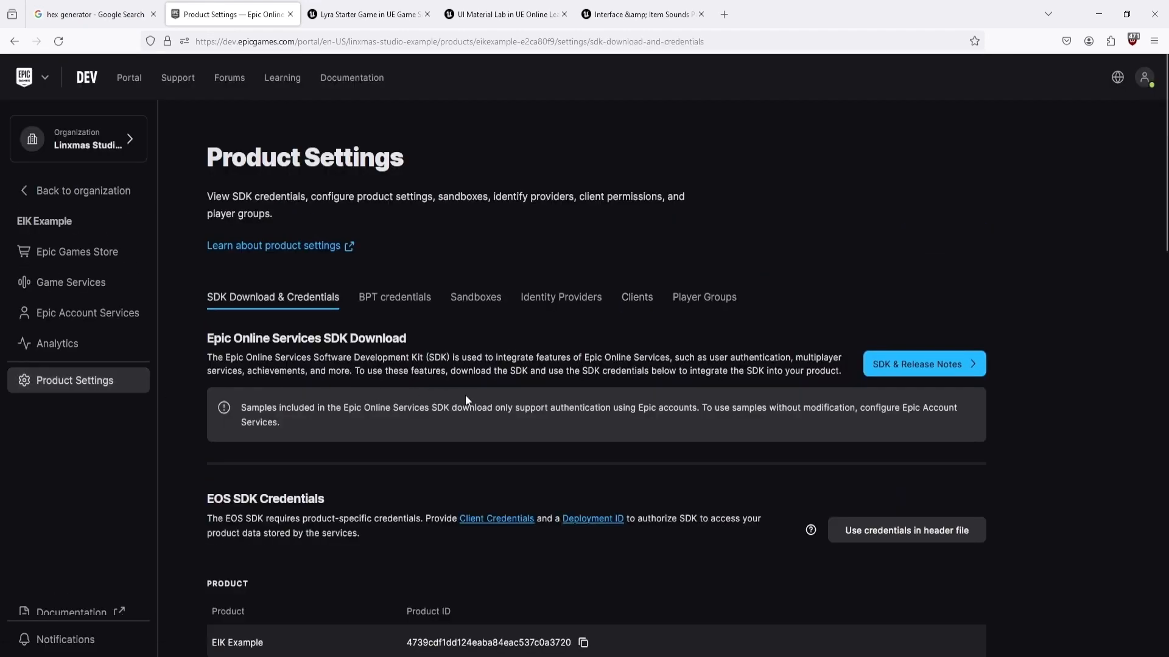
scroll(531, 405, down, 5)
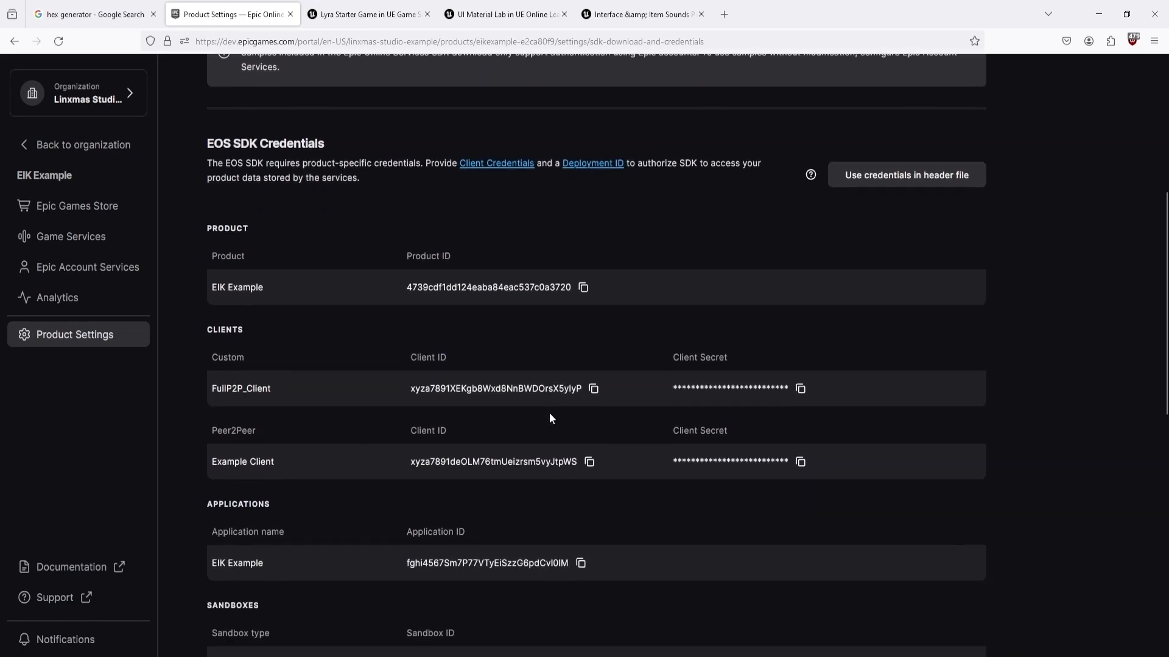
scroll(549, 415, down, 4)
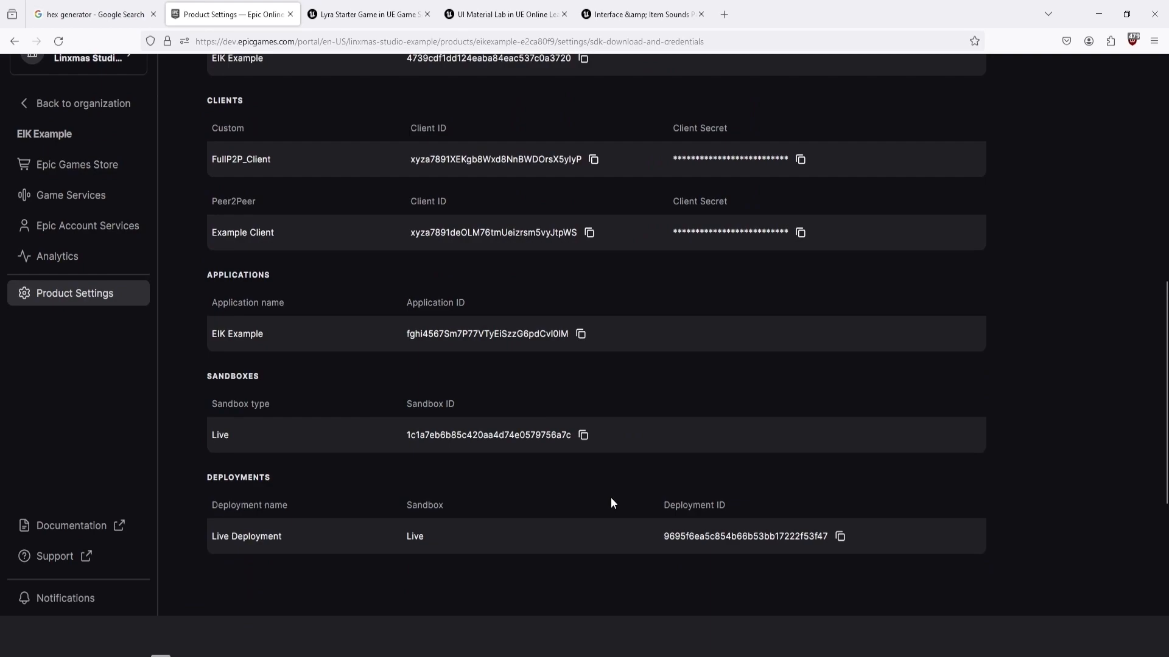
scroll(611, 498, up, 3)
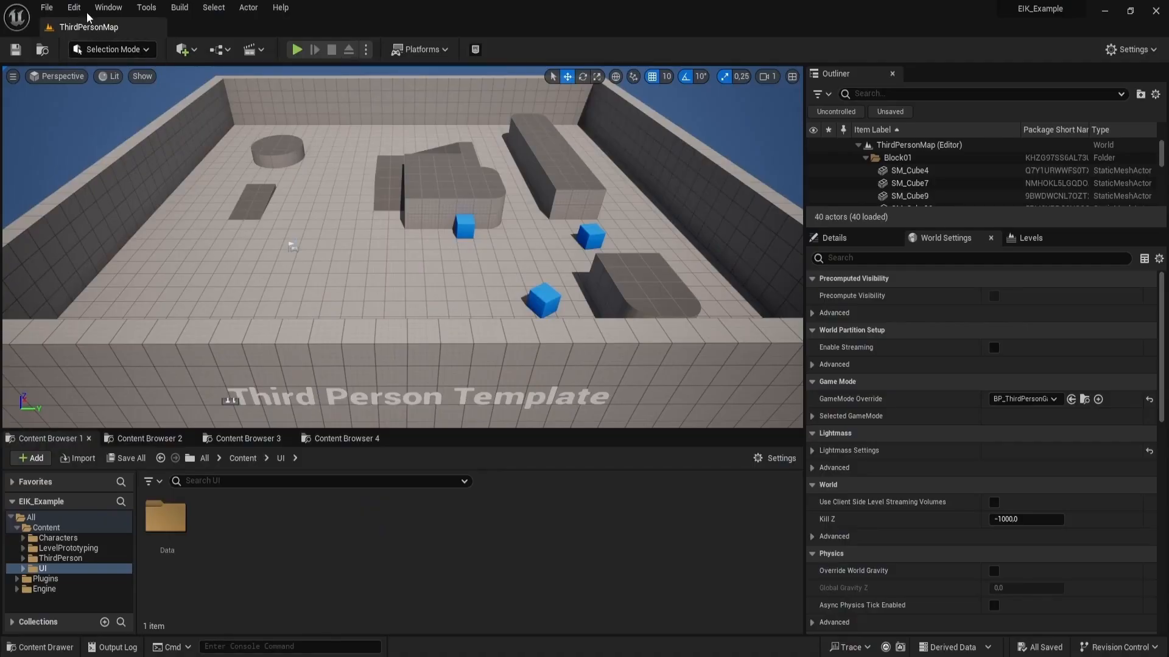
Switch to Unreal Editor, open the EOS Integration Kit project settings, and collapse the level, support ticket, Android/IOS and platform-specific groups
click(77, 9)
click(137, 190)
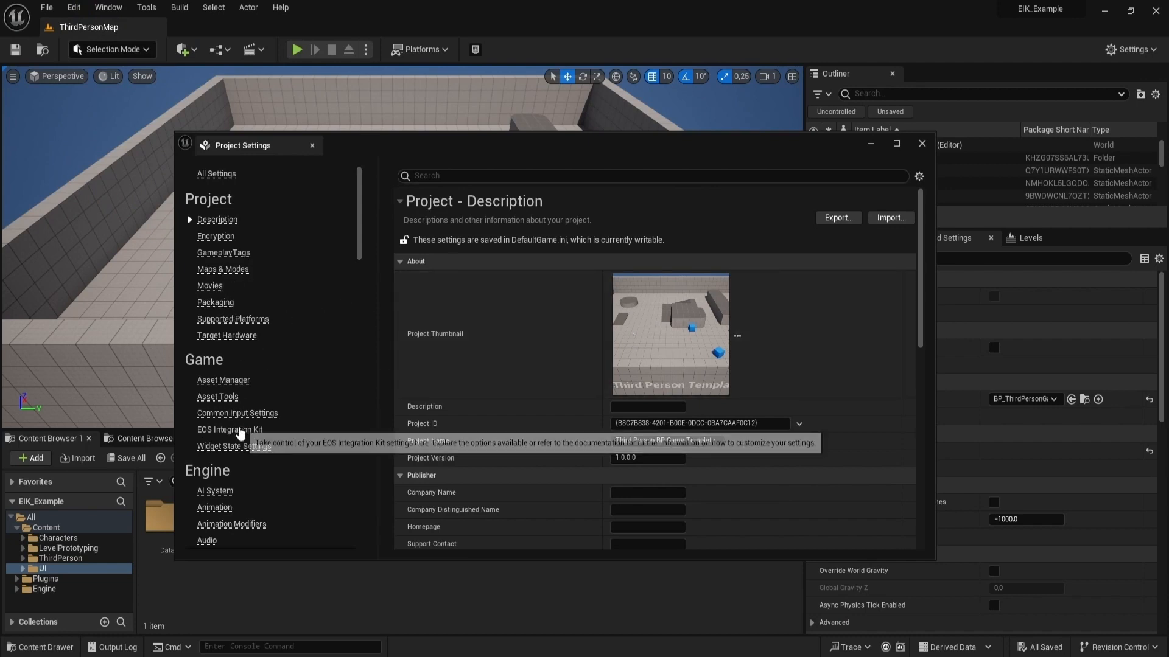
click(230, 430)
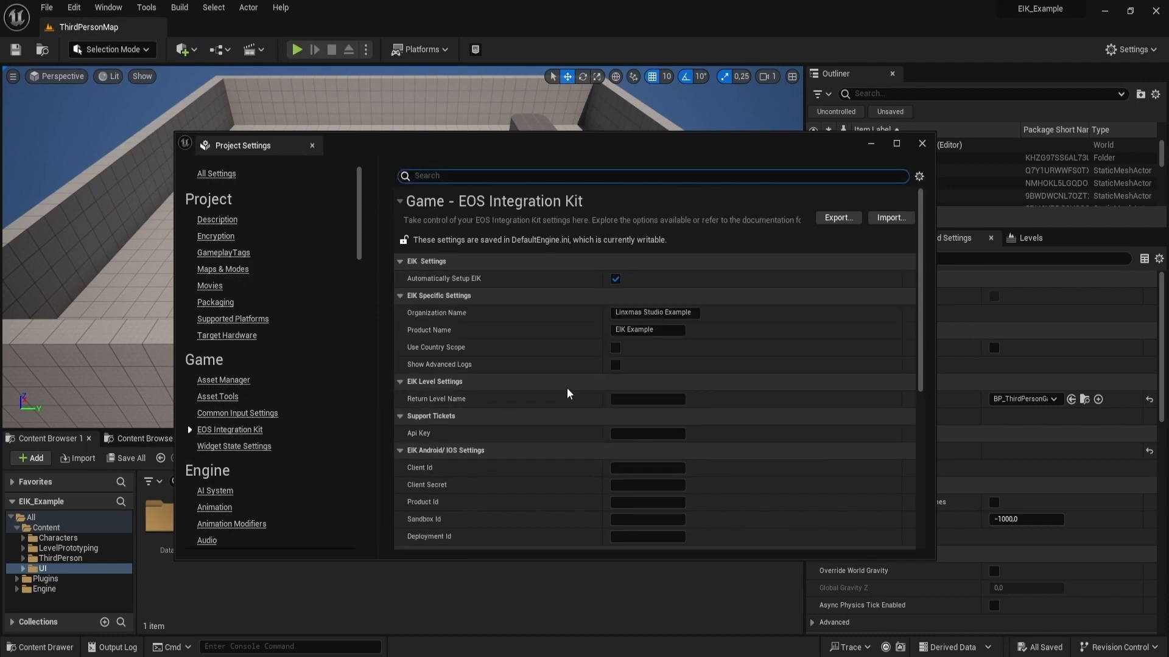
click(400, 382)
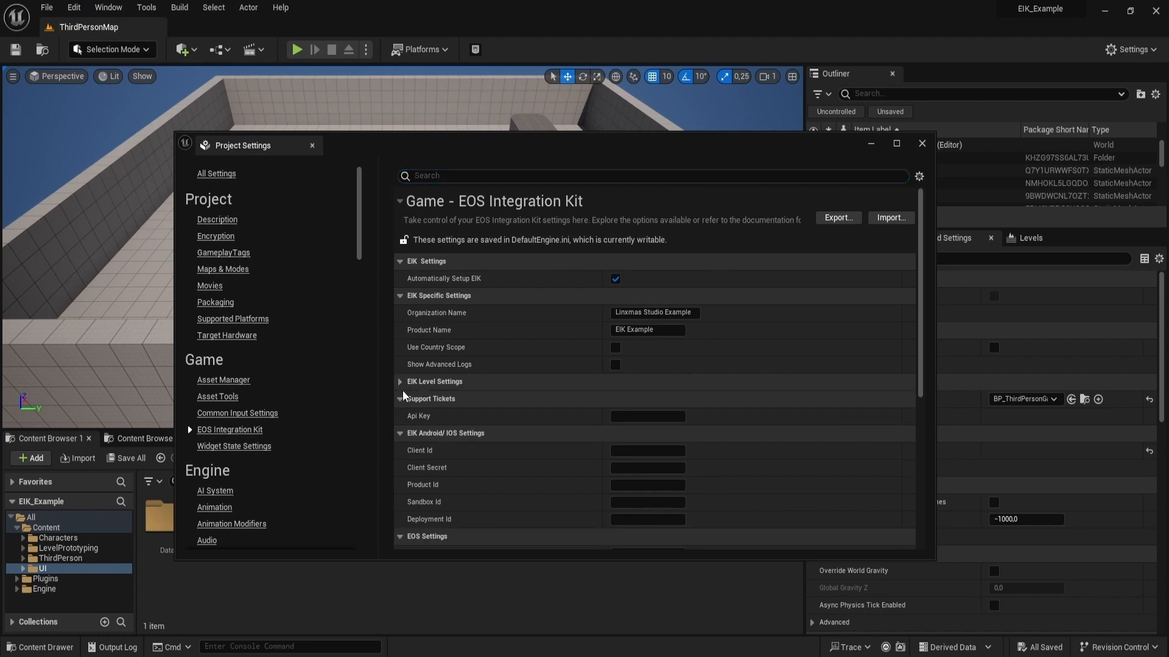
click(401, 400)
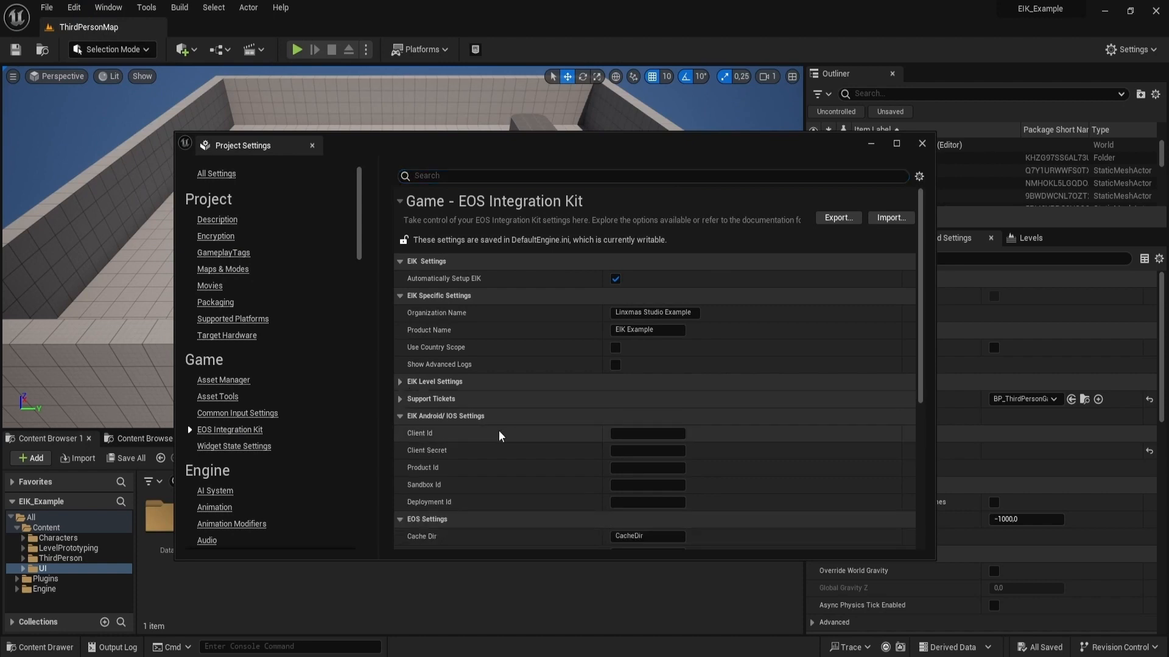
click(400, 416)
scroll(529, 433, down, 5)
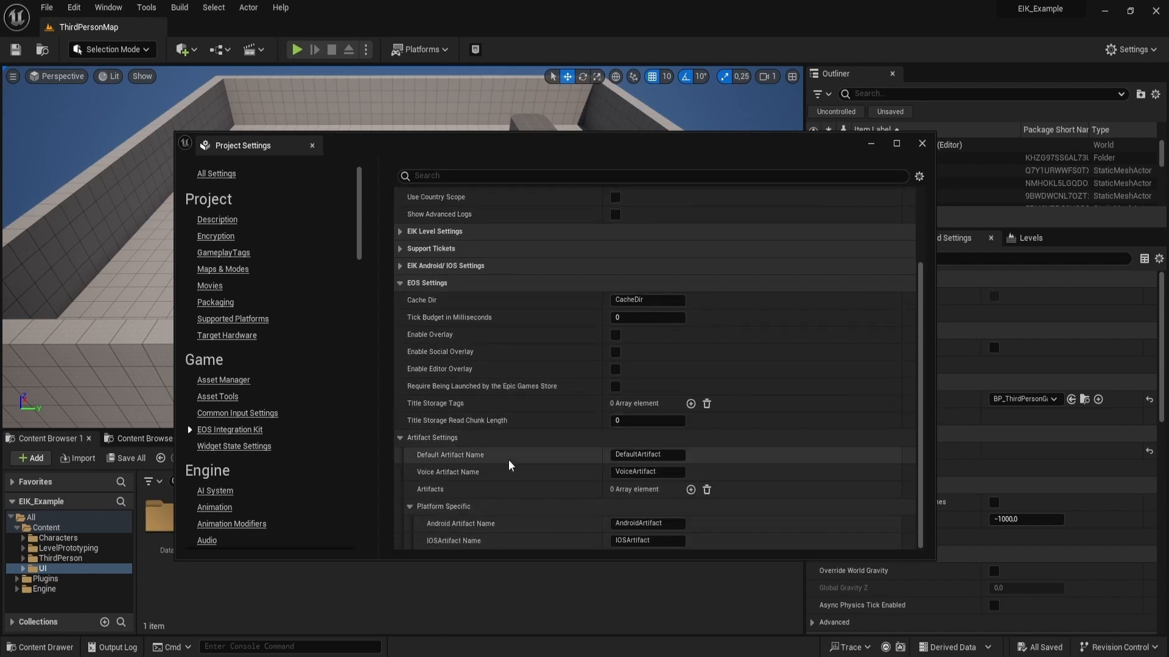
click(410, 507)
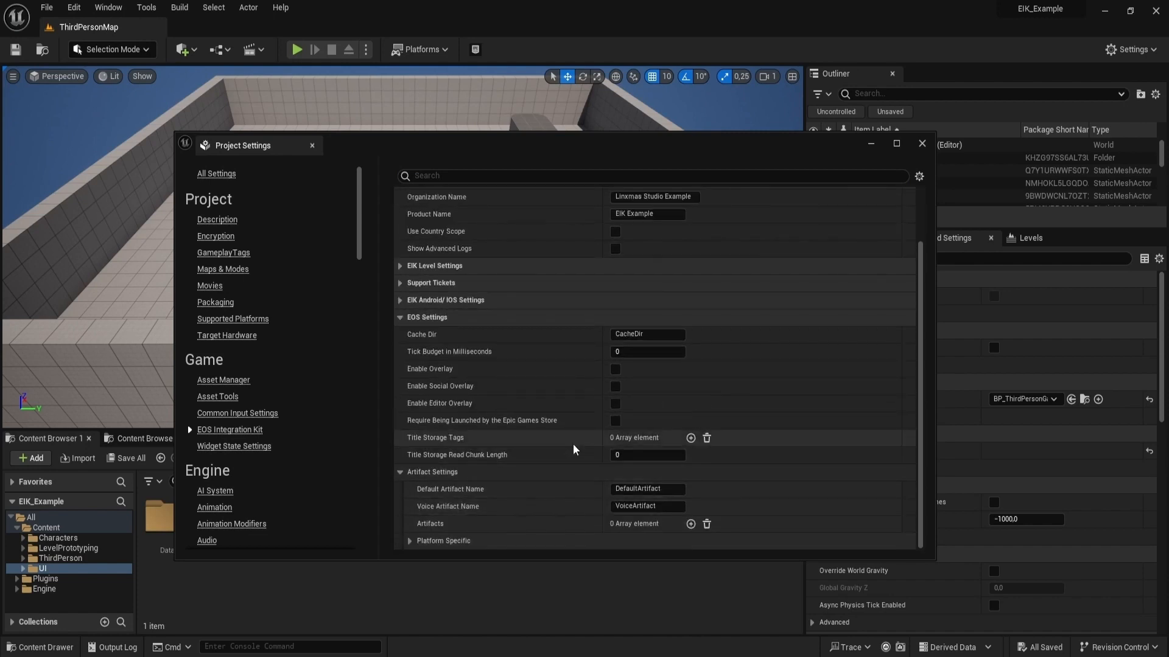
Add one element to the Artifacts array in Artifact Settings and expand its members
click(690, 524)
scroll(690, 524, down, 1)
click(422, 524)
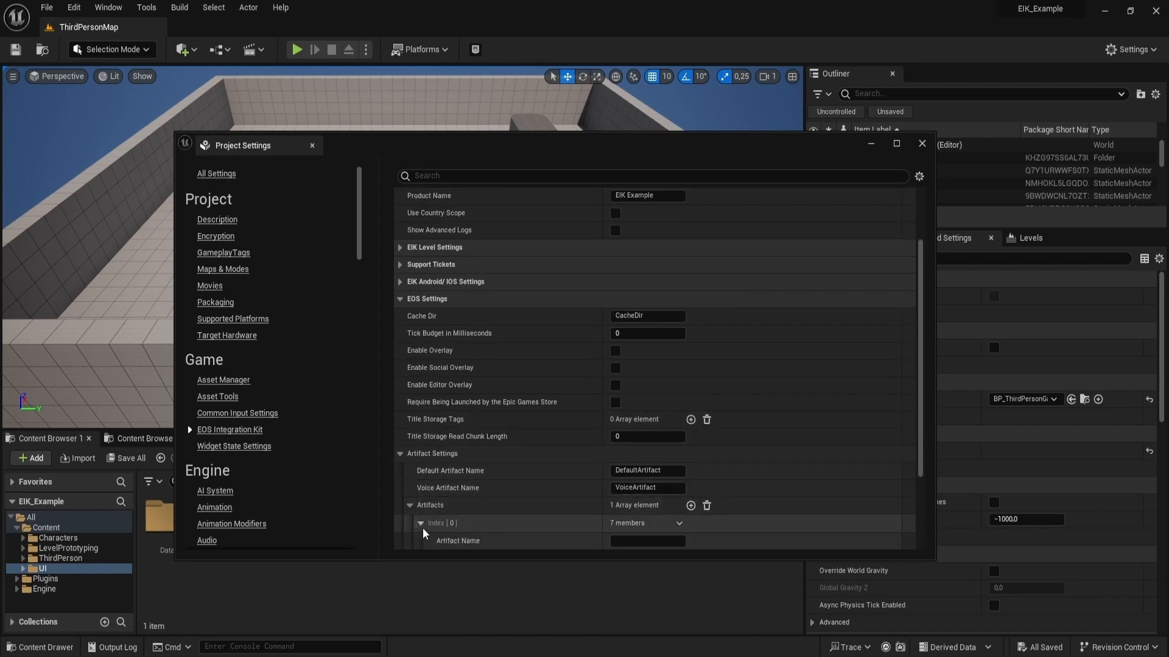
scroll(426, 518, down, 3)
Set both the Default Artifact Name and the new artifact's Artifact Name to Client
click(670, 390)
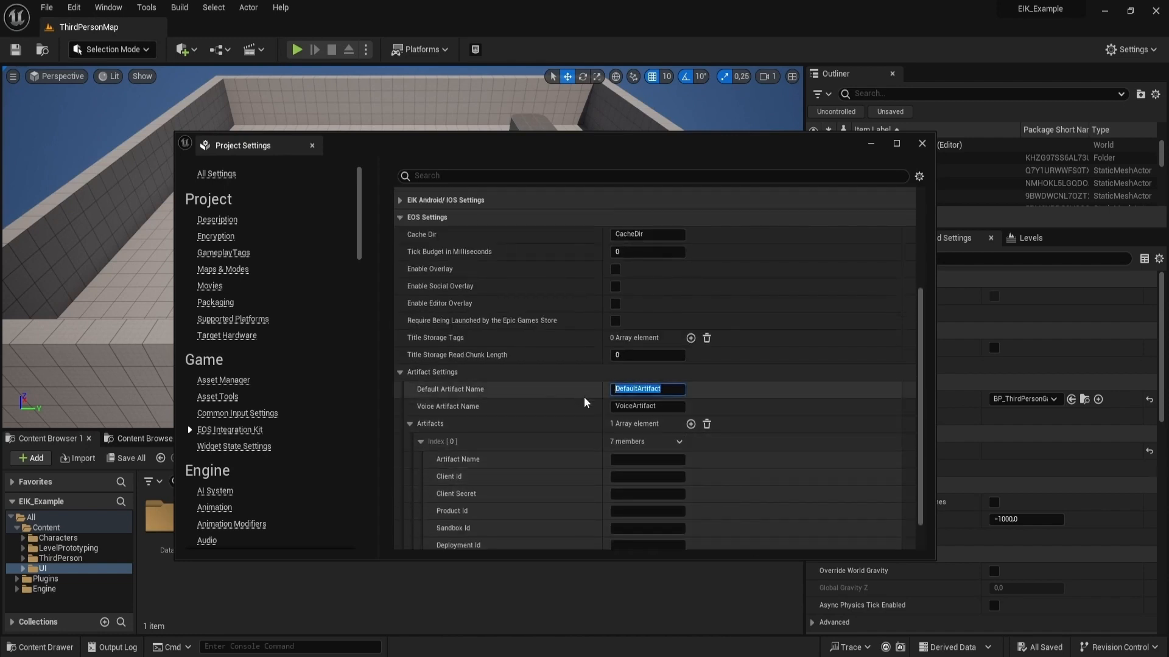
text(Client)
click(630, 460)
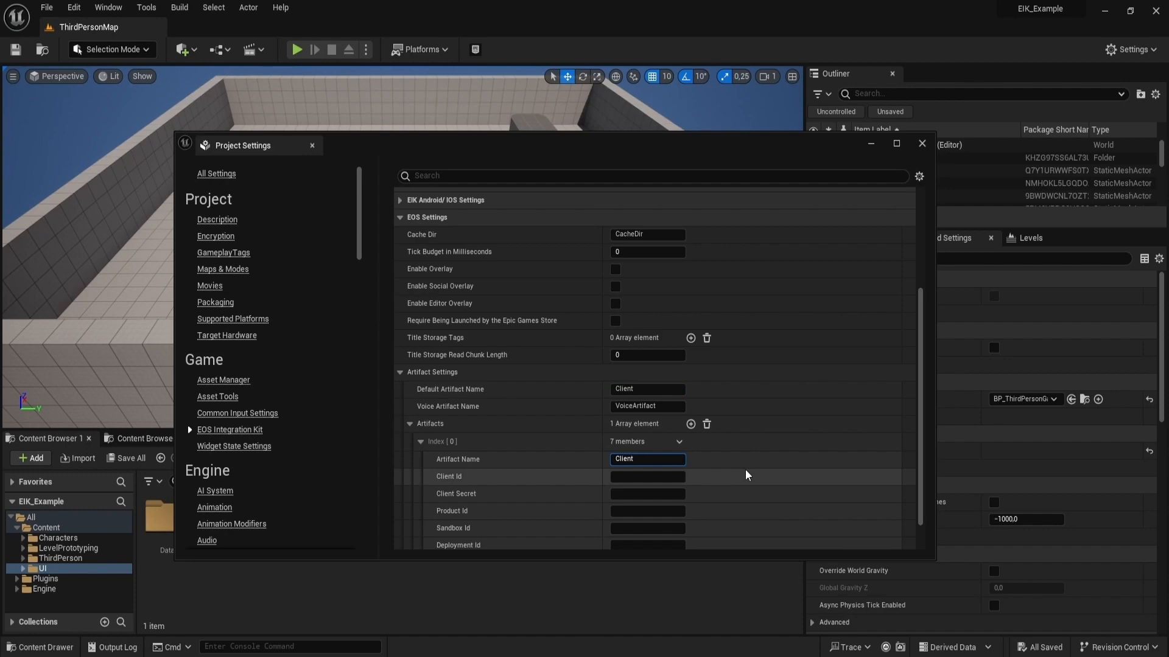
key(Return)
scroll(745, 475, down, 1)
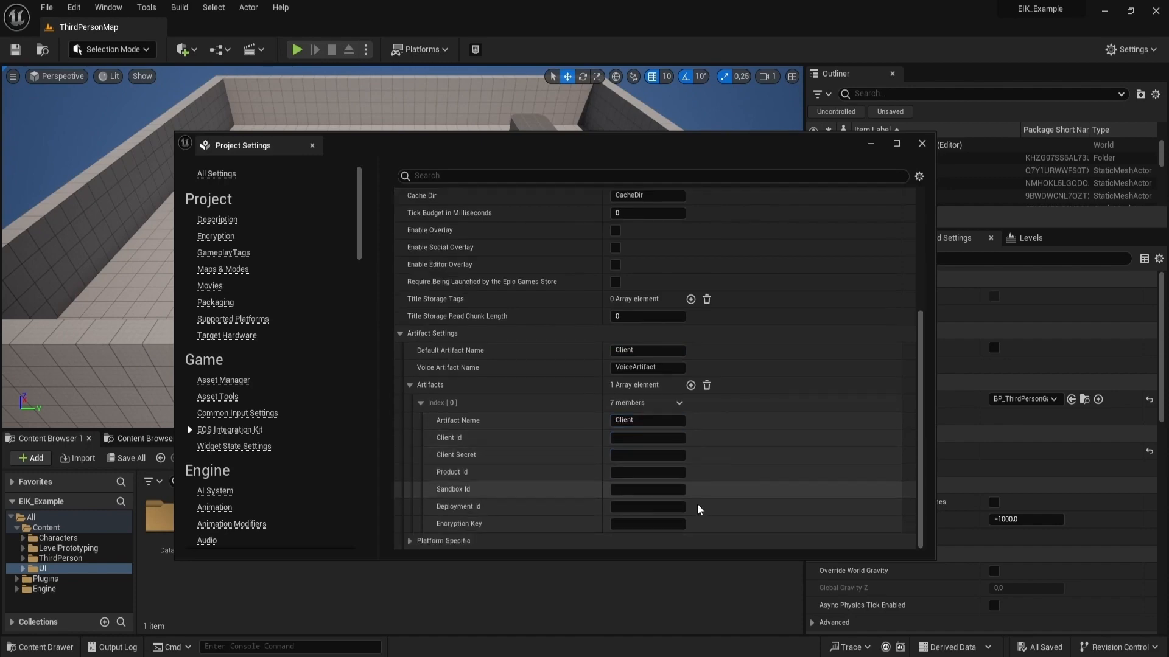
Copy the FullP2P_Client client ID from the Developer Portal into the artifact's Client Id field in Unreal Editor
key(alt+Tab)
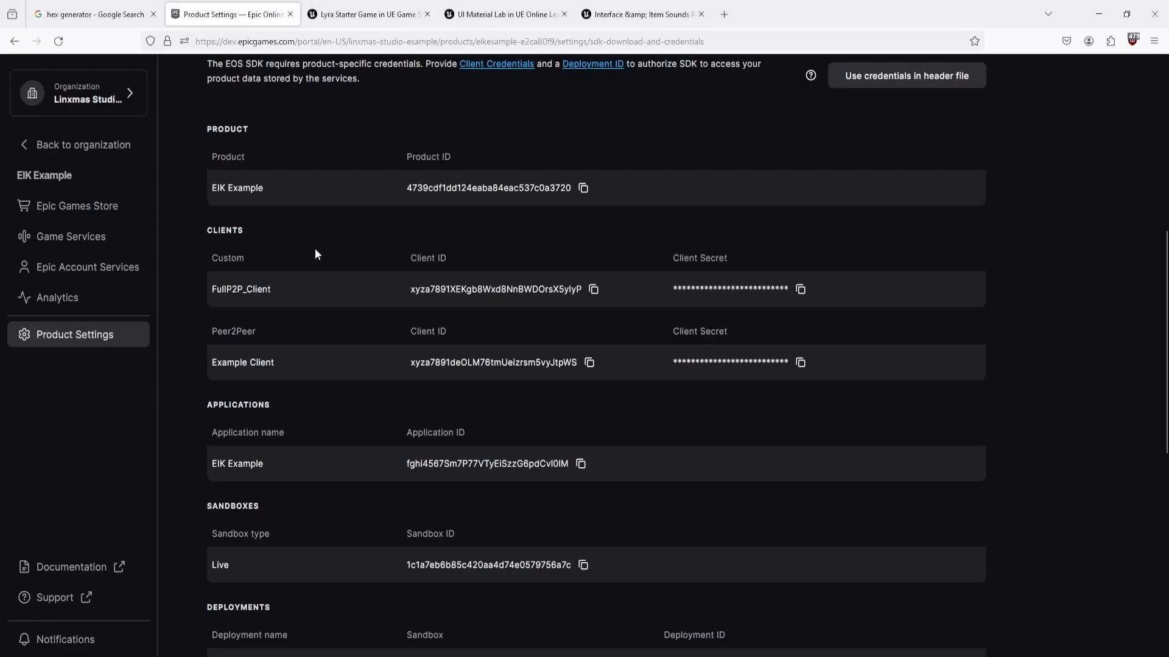
click(593, 292)
click(594, 291)
key(alt+Tab)
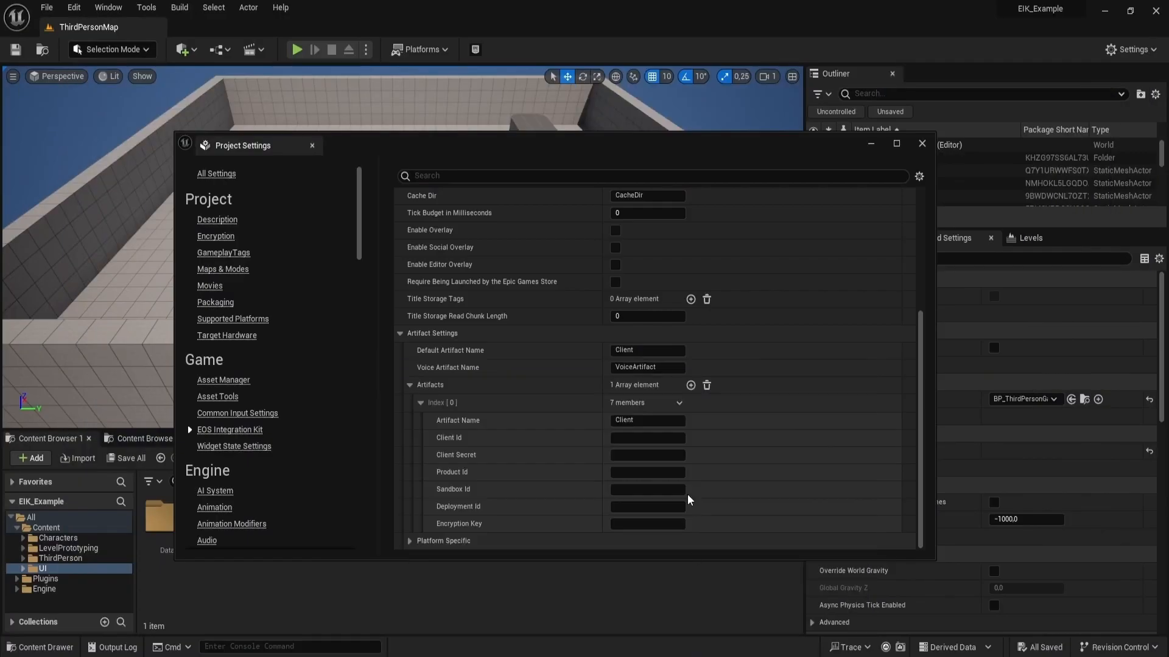
click(644, 436)
key(ctrl+v)
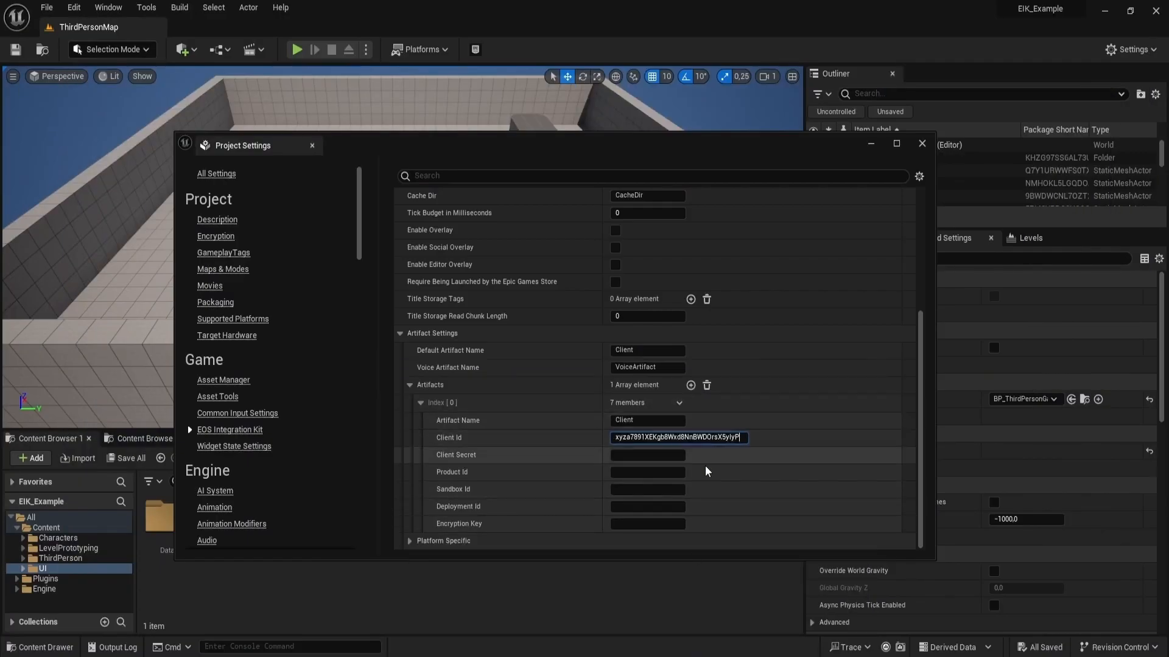
Copy the FullP2P_Client client secret from the Developer Portal into the artifact's Client Secret field
key(alt+Tab)
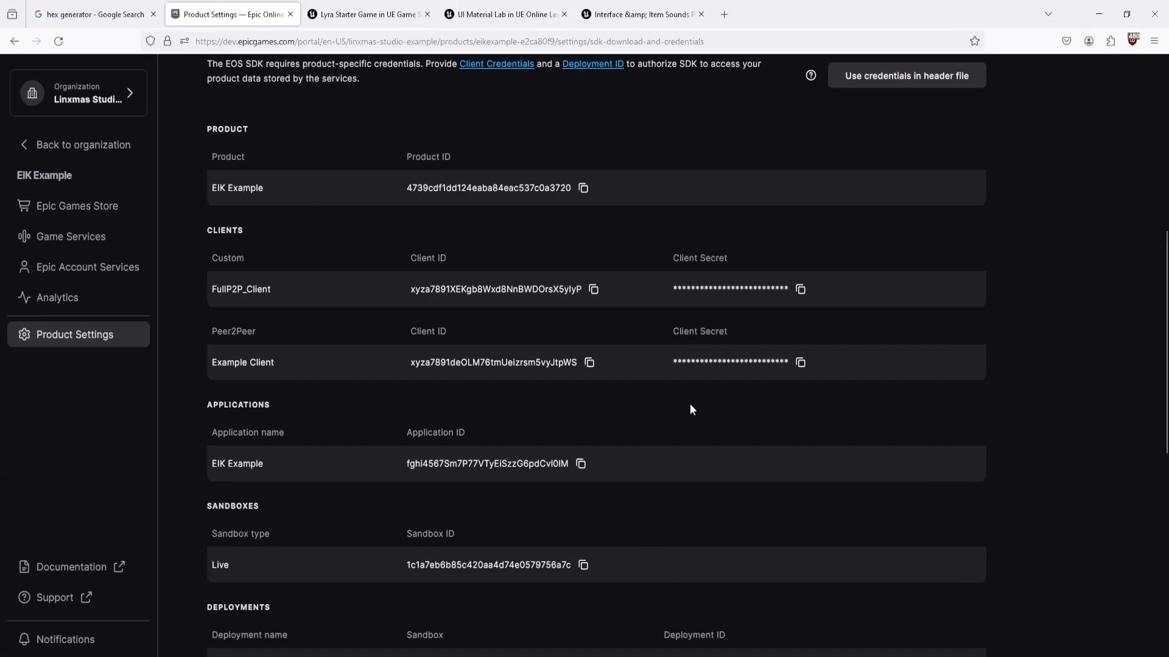
click(801, 289)
key(alt+Tab)
click(644, 453)
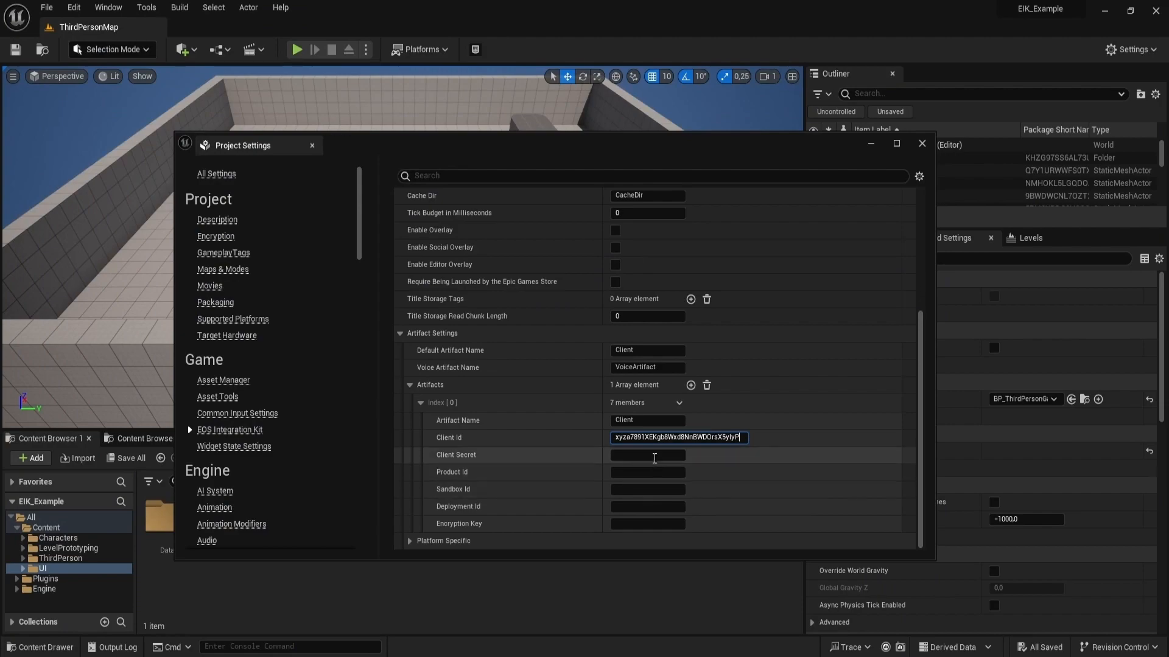
key(ctrl+v)
Copy the EIK Example product ID from the Developer Portal into the artifact's Product Id field
key(alt+Tab)
click(583, 188)
click(679, 655)
click(648, 472)
key(ctrl+v)
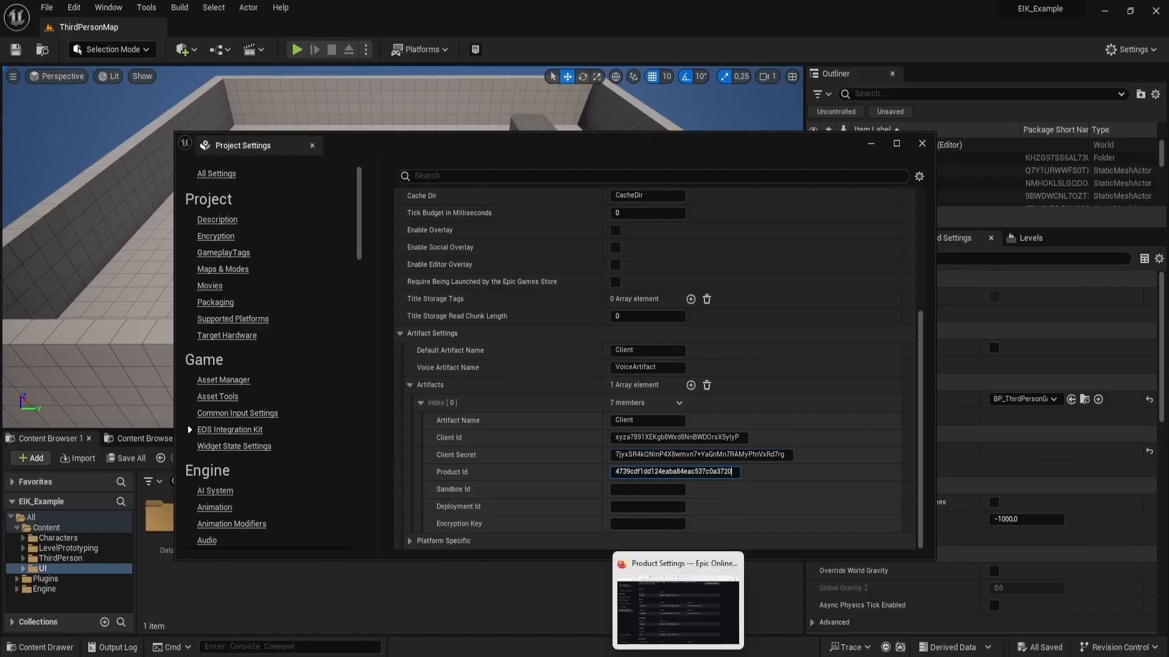
Copy the Live sandbox ID and the Live Deployment ID from the portal into the artifact's Sandbox Id and Deployment Id fields
click(679, 655)
click(685, 652)
key(alt+Tab)
scroll(824, 550, down, 3)
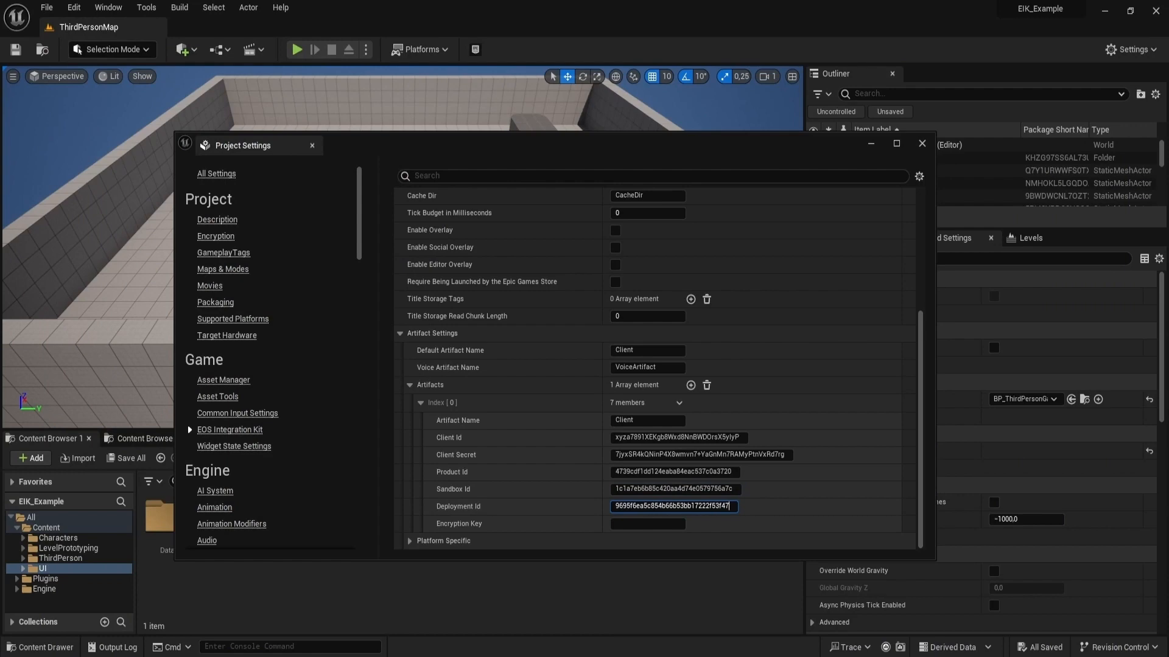
In the browser, generate random 64-digit hex values with Browserling's Random Hex Number Generator and copy the first result
key(alt+Tab)
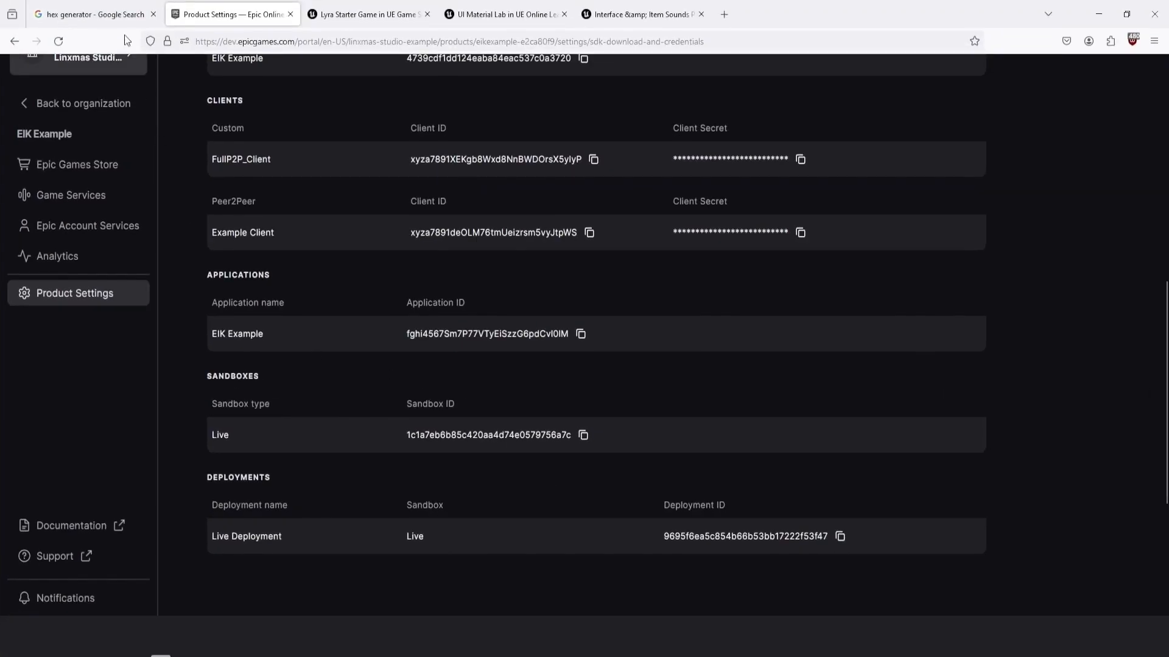
click(112, 23)
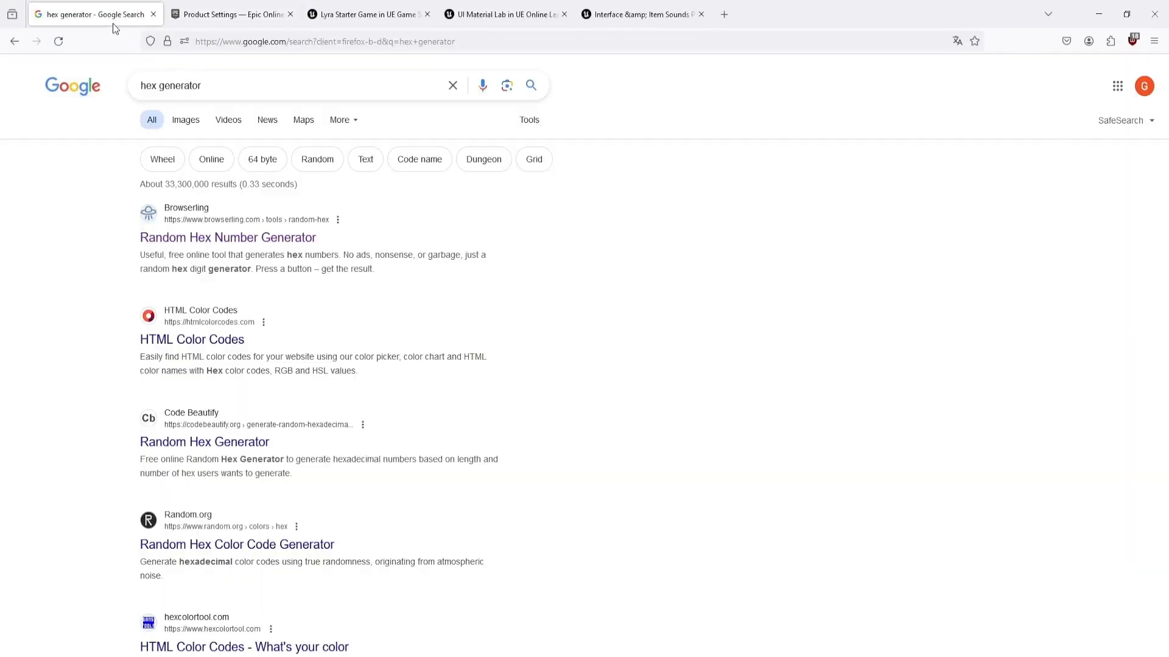
click(239, 239)
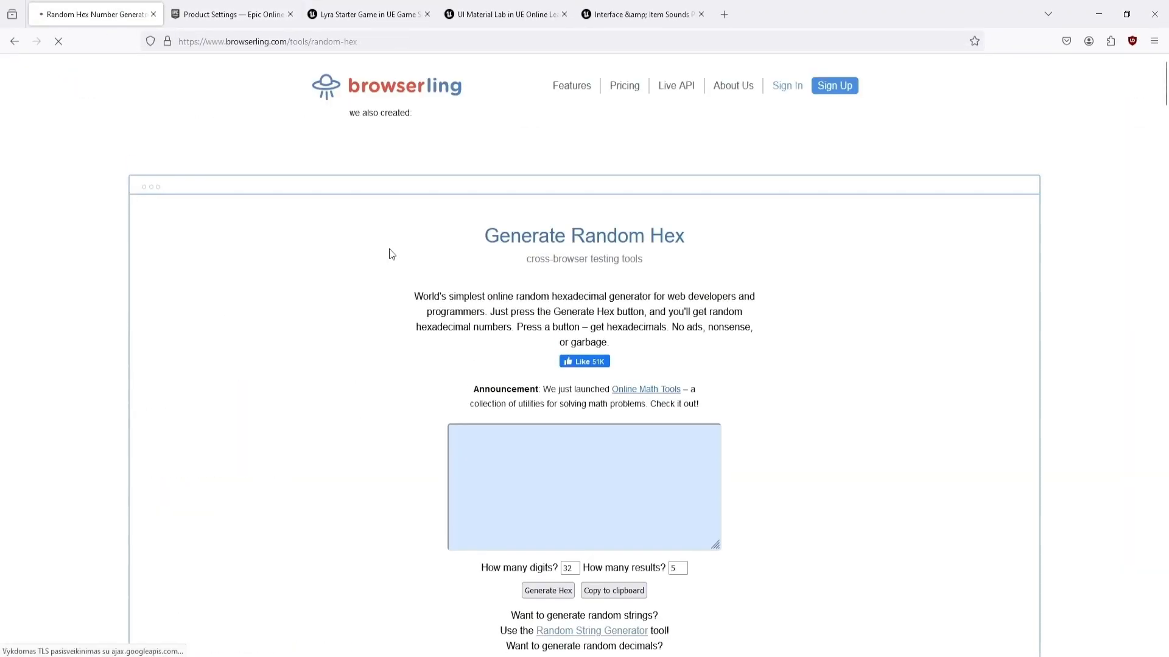
scroll(561, 475, down, 1)
double_click(570, 502)
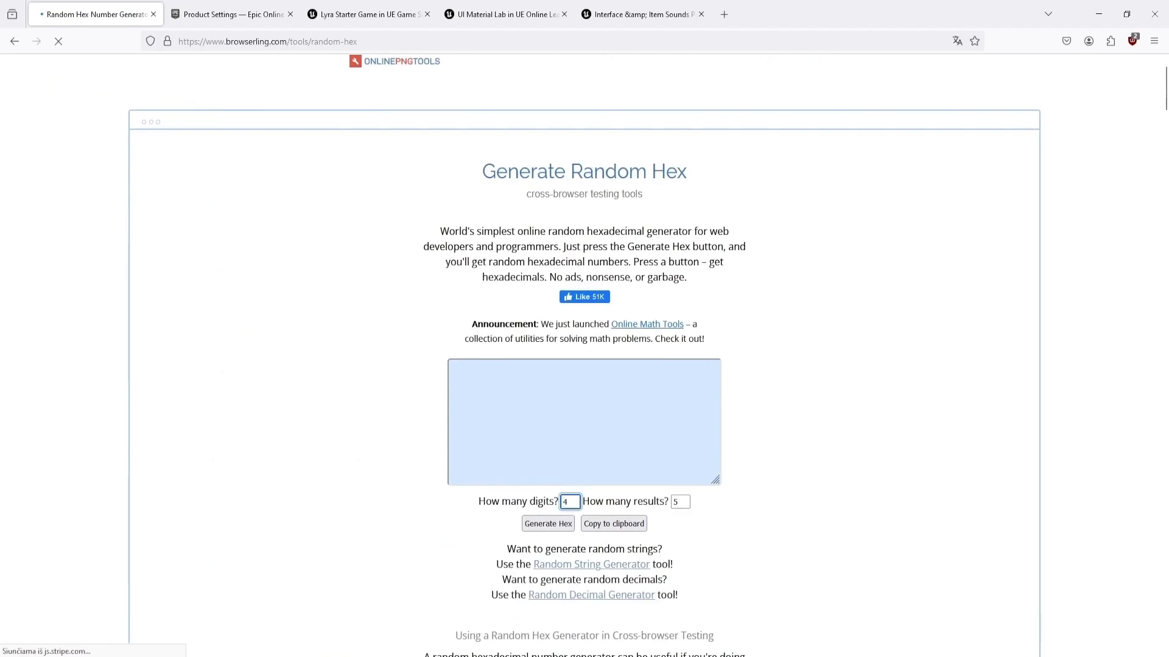
text(64)
click(548, 524)
drag(461, 377, 445, 366)
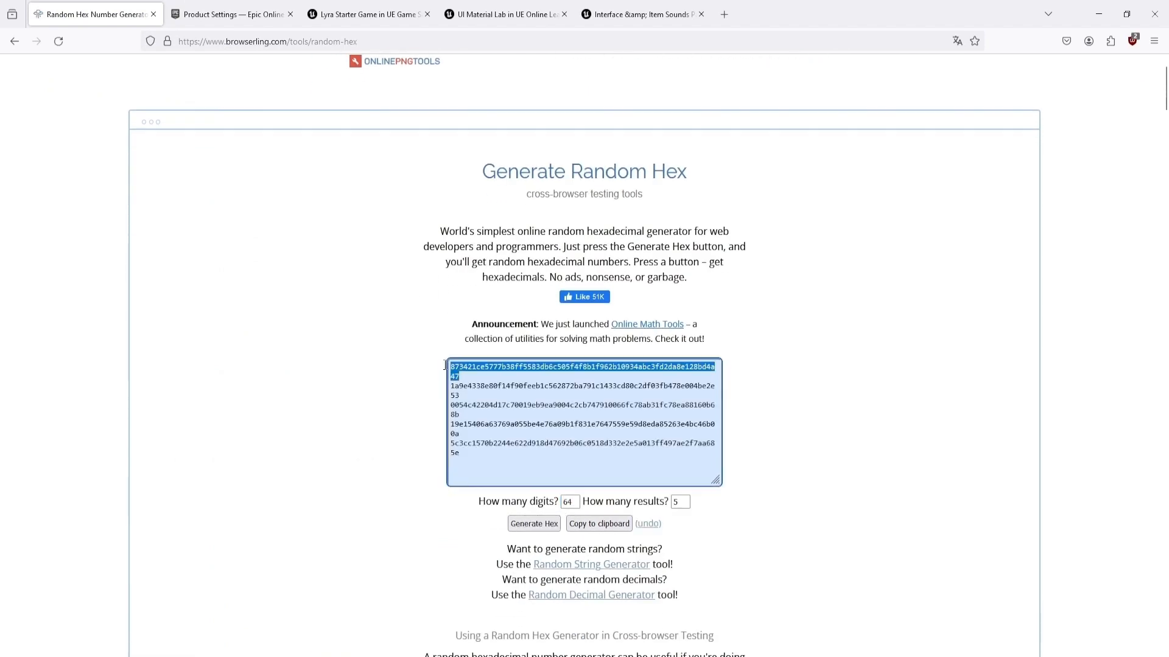
Paste the generated hex key into the artifact's Encryption Key field in Unreal Editor, collapse Artifacts and close Project Settings
mouse_move(649, 651)
click(782, 609)
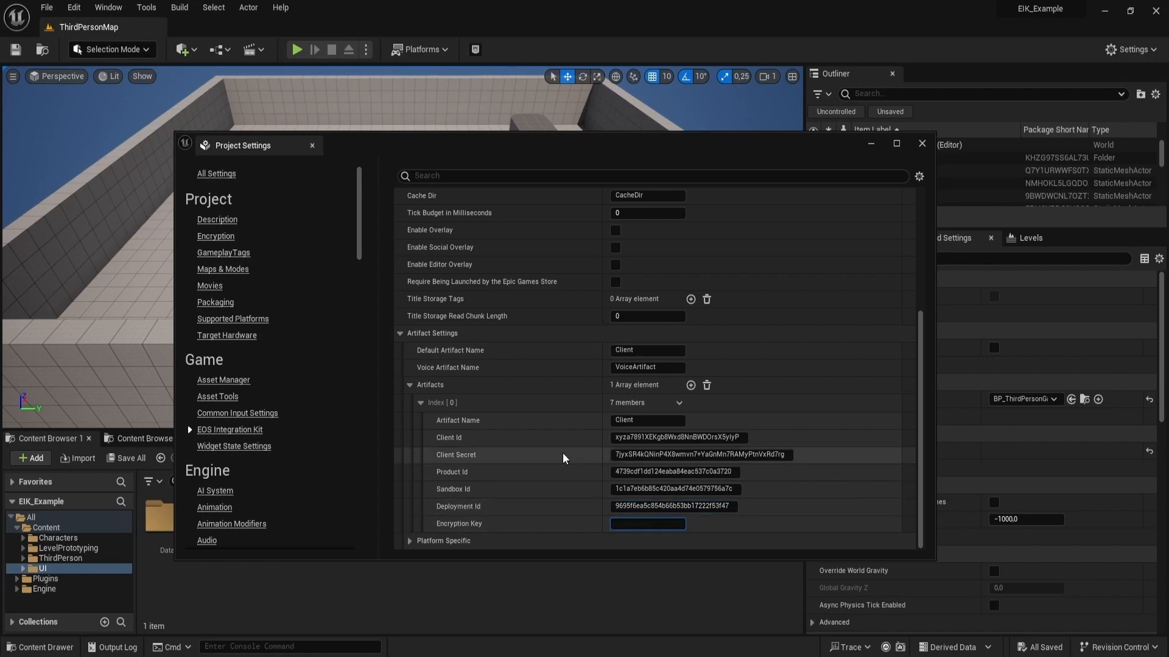
key(ctrl+v)
click(537, 422)
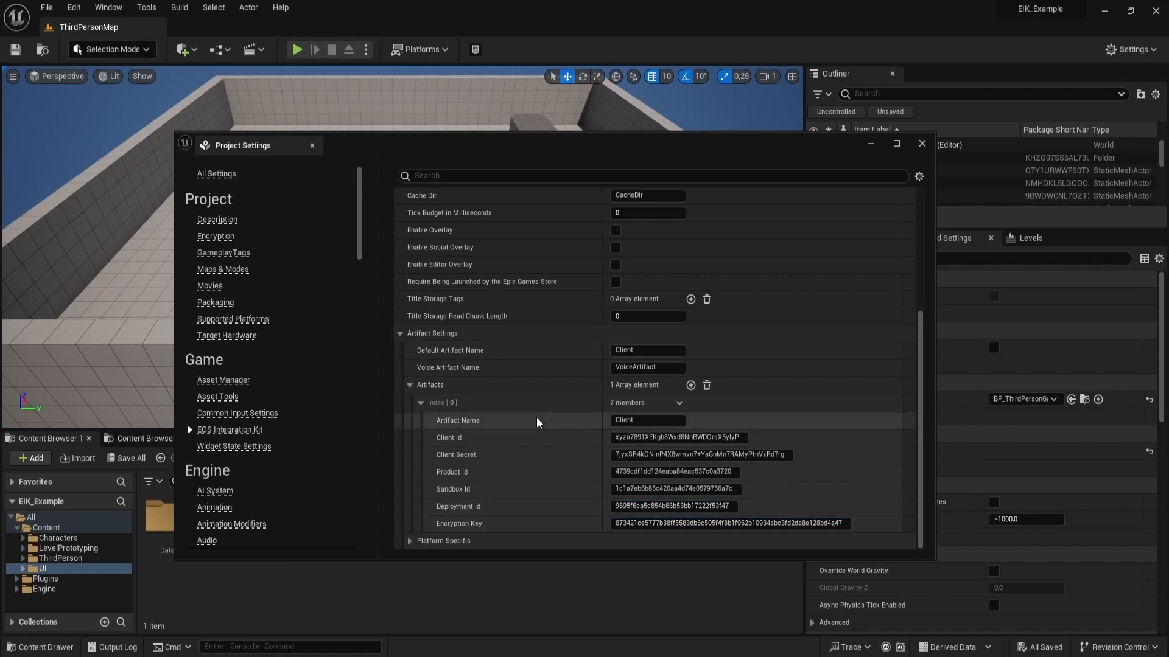
click(409, 385)
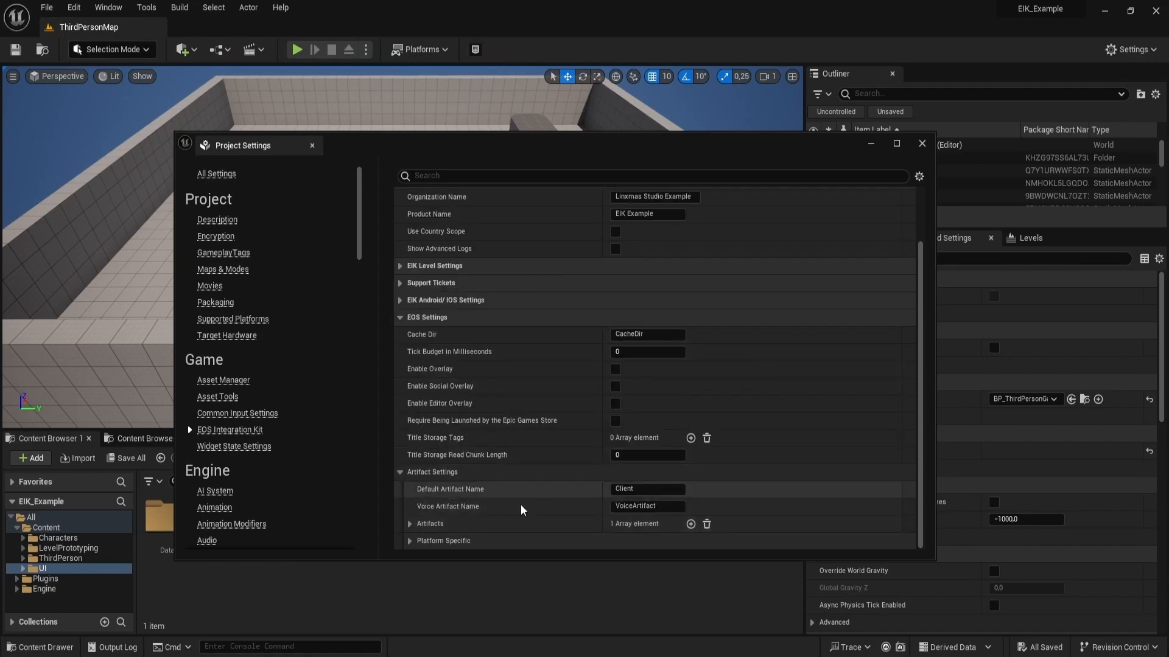
click(923, 145)
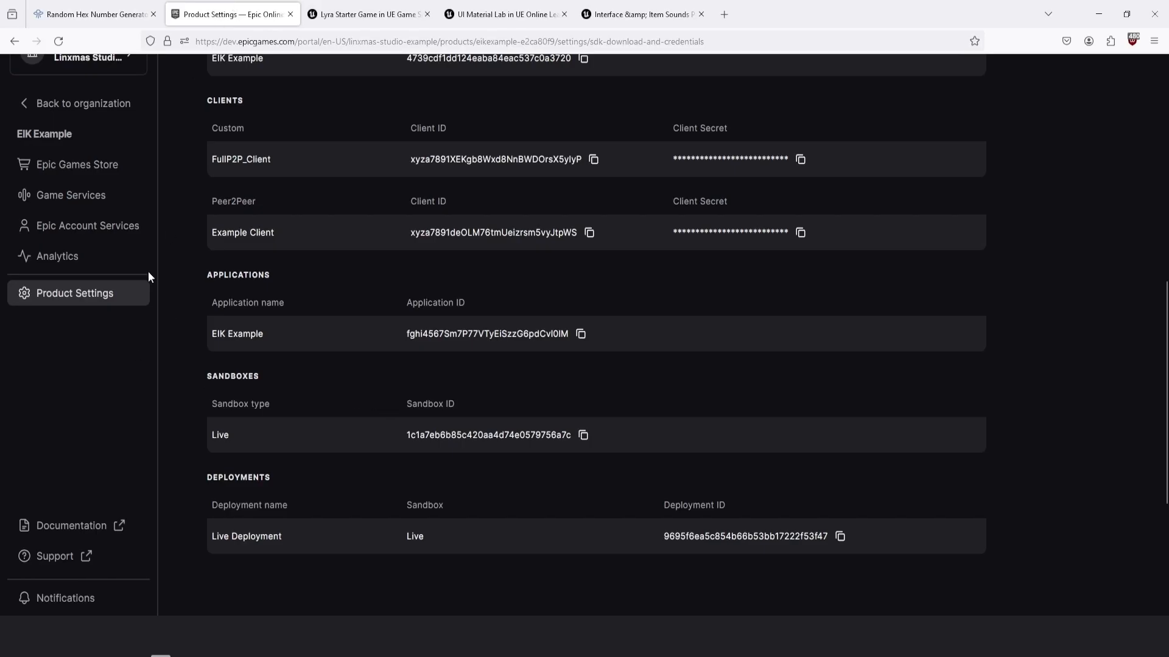
In the Developer Portal, link only FullP2P_Client to the EIK Example application, save the change and check the application's permissions
click(97, 234)
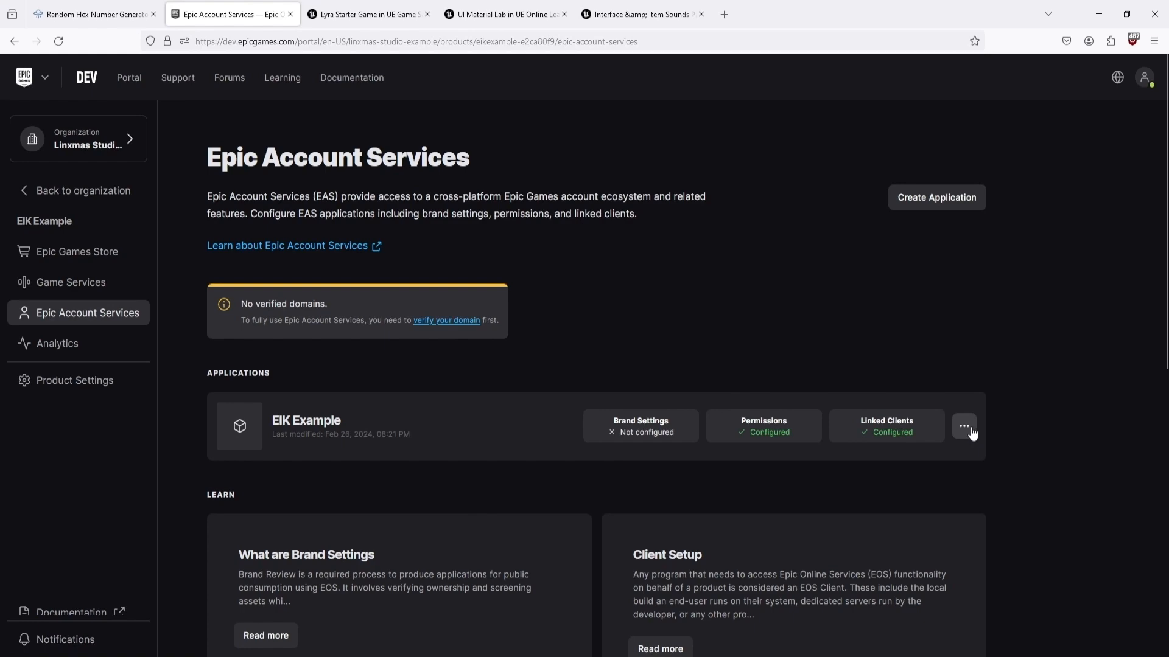
click(862, 429)
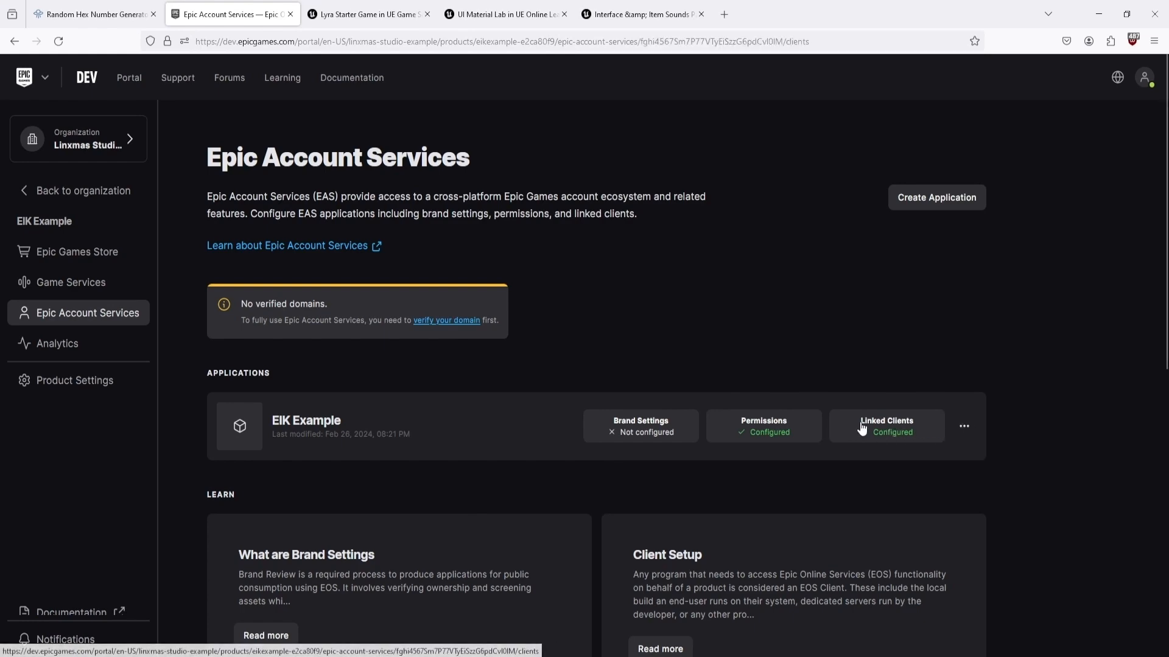
click(930, 378)
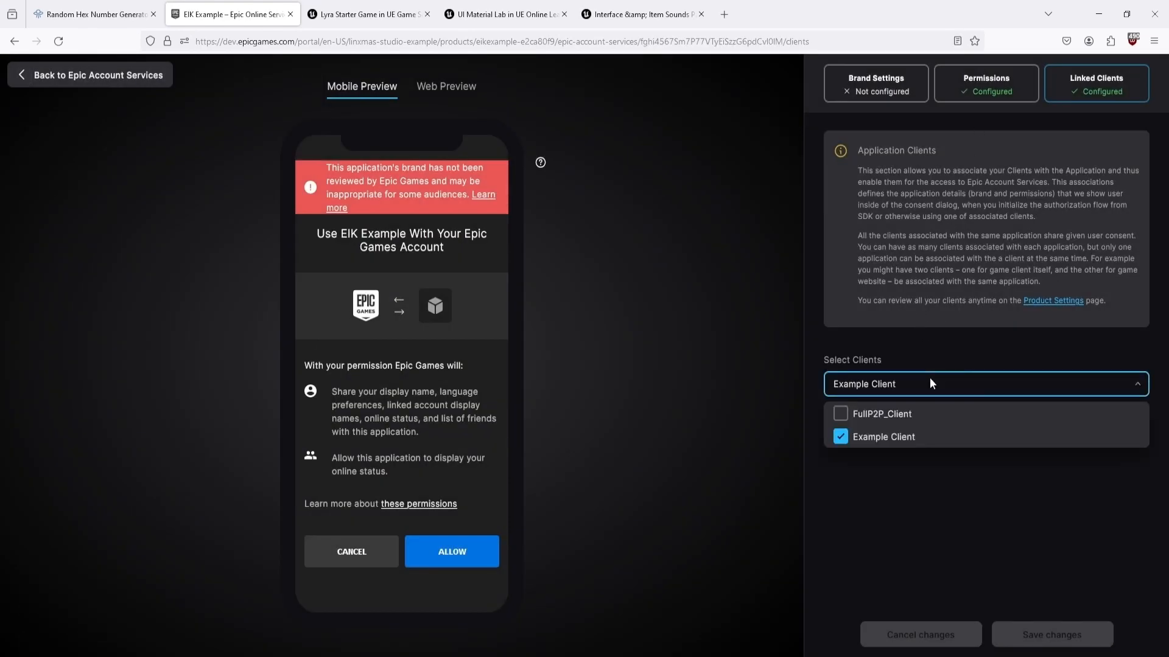
click(851, 415)
click(844, 438)
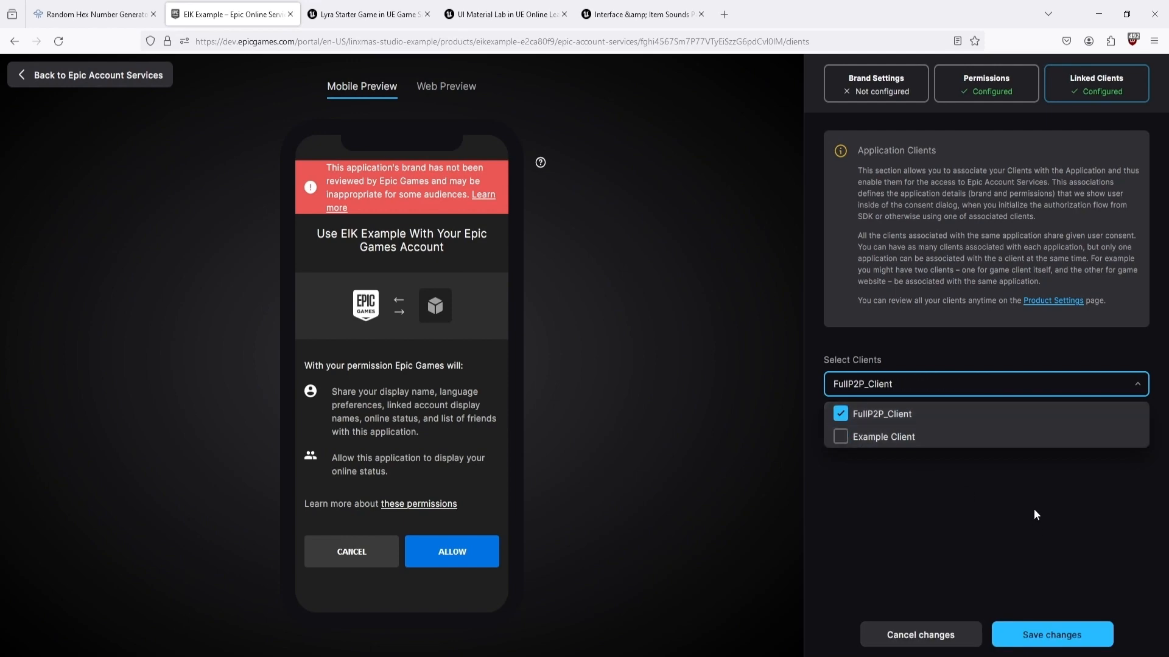
click(986, 83)
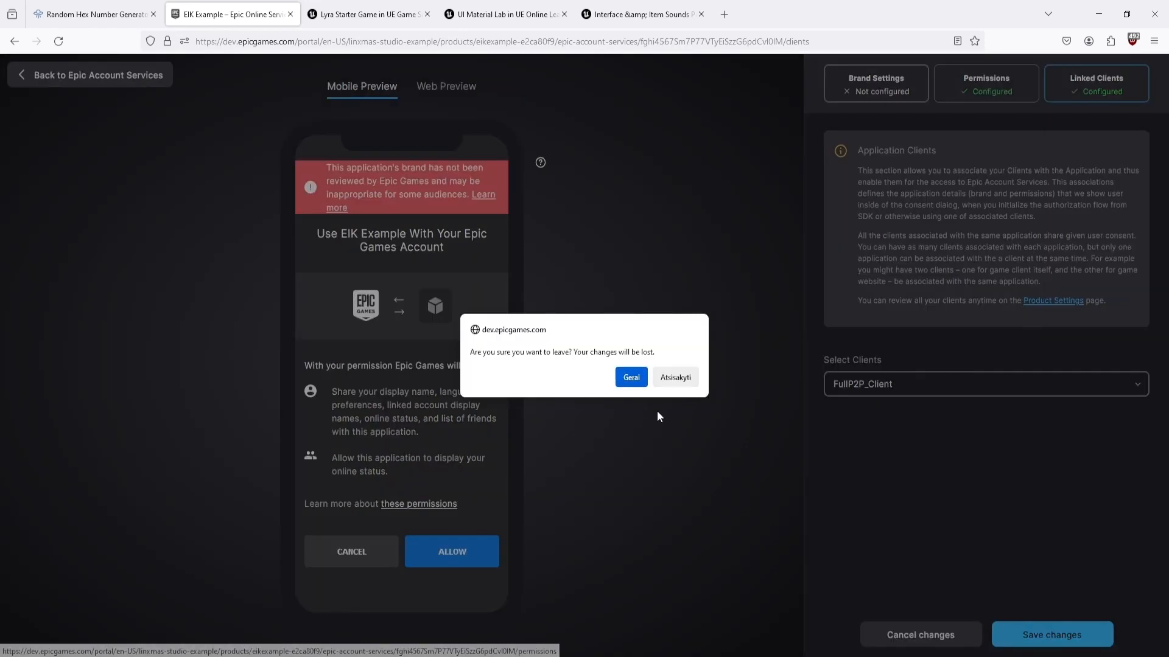
click(683, 379)
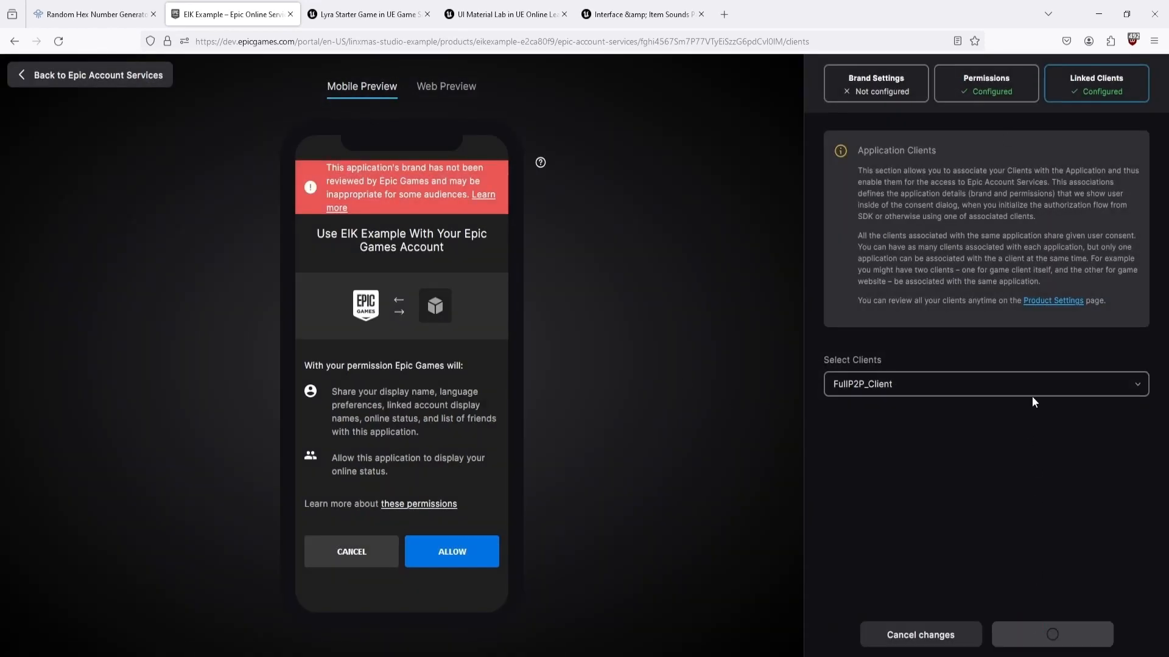
click(990, 98)
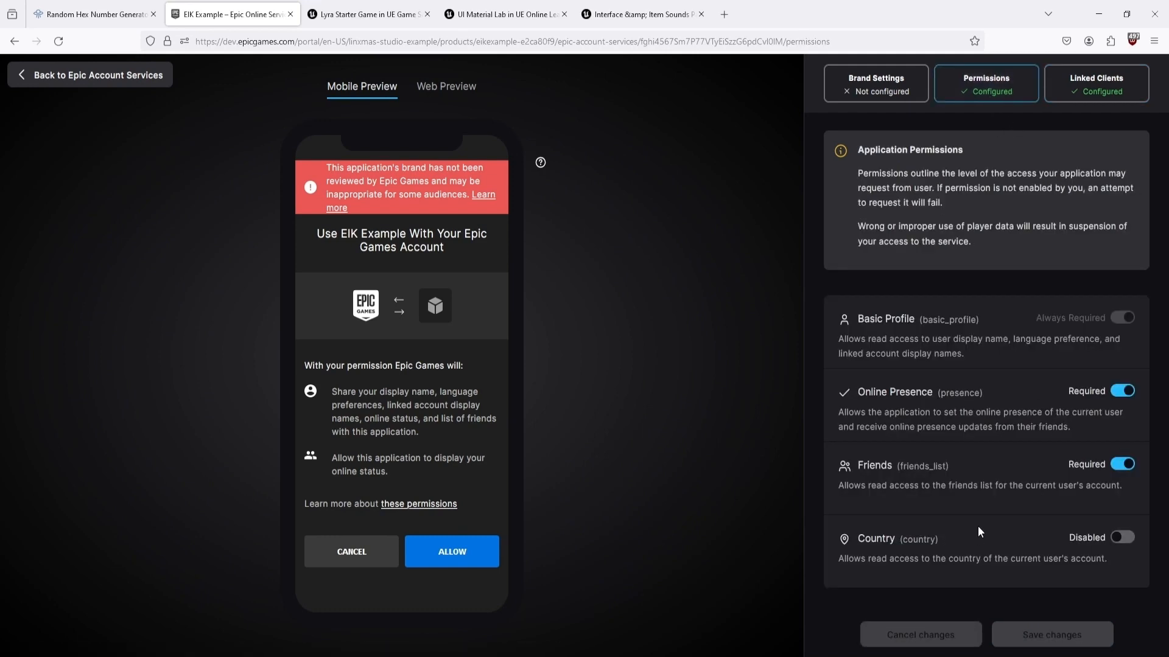
click(84, 73)
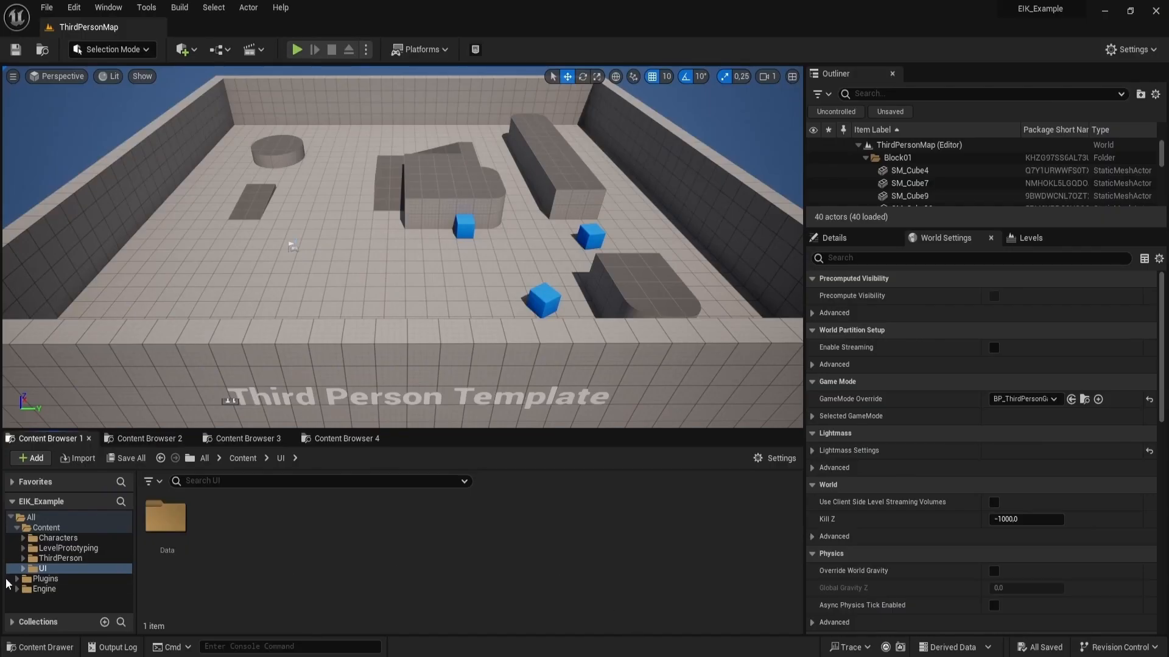
Open the LoginMap level from the EOS Integration Kit Content's Level folder in Unreal Editor
double_click(45, 579)
click(80, 590)
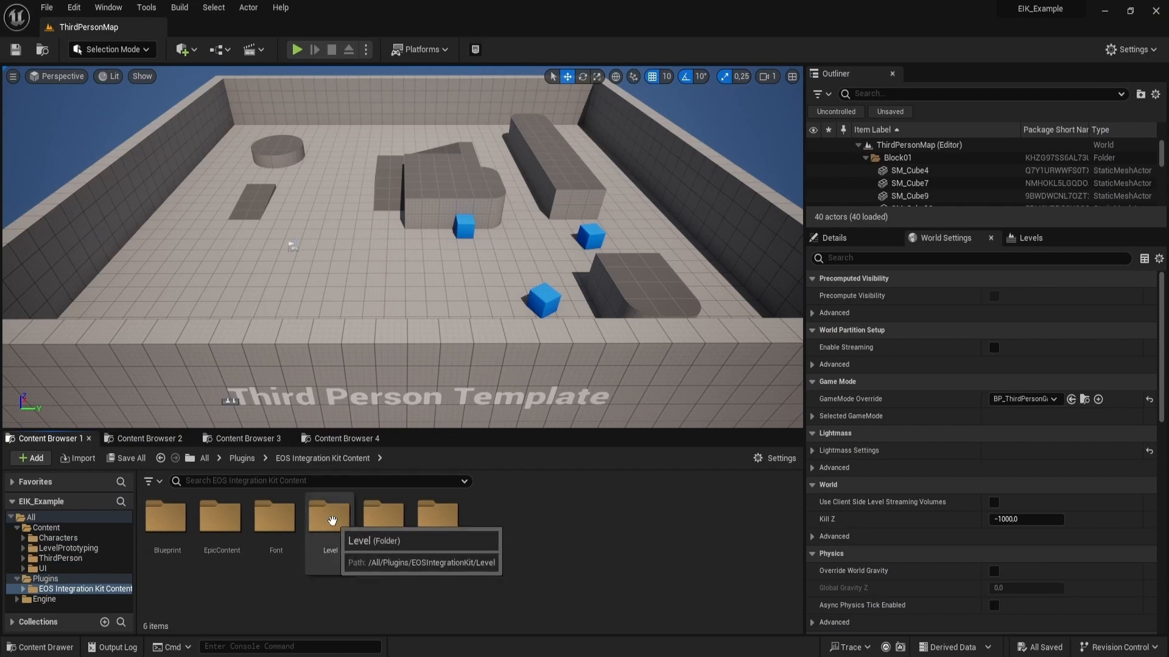
double_click(332, 520)
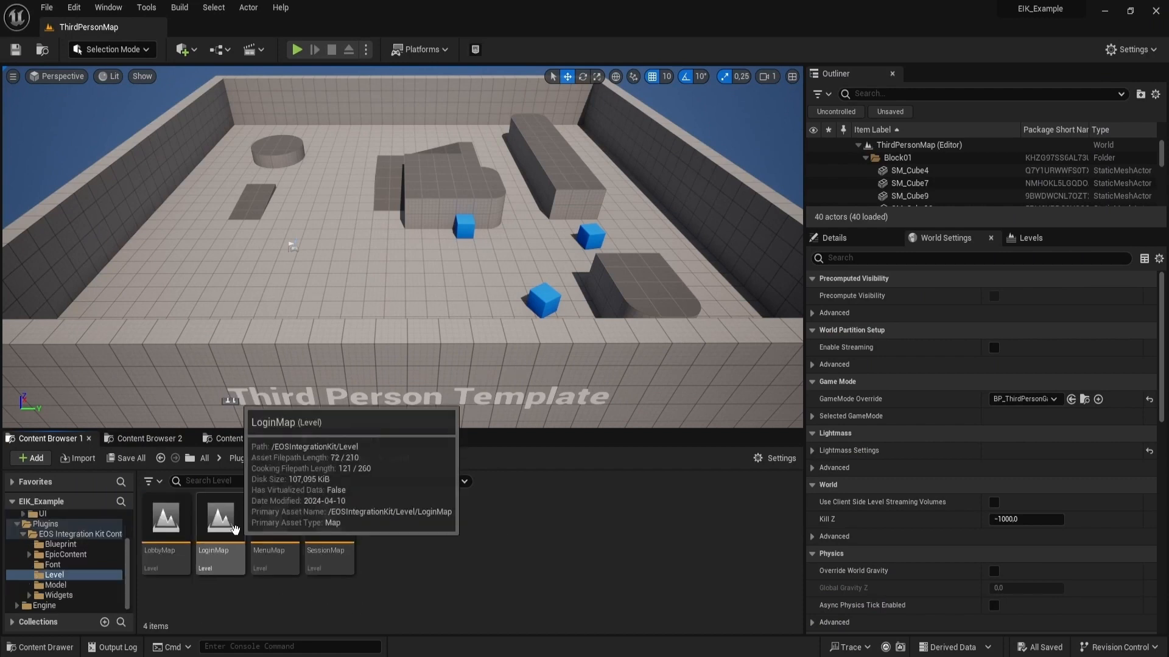
double_click(234, 532)
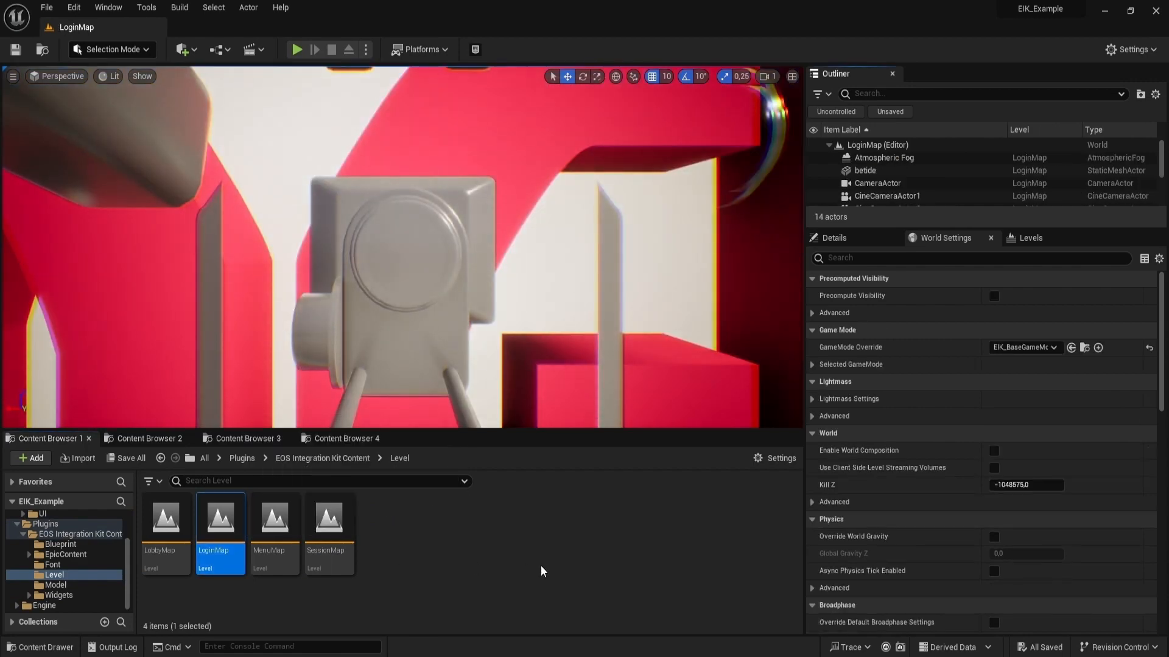
Play LoginMap, log in with Account Portal, allow EIK Example access to the Epic Games account in the browser, and stop the play session
click(298, 49)
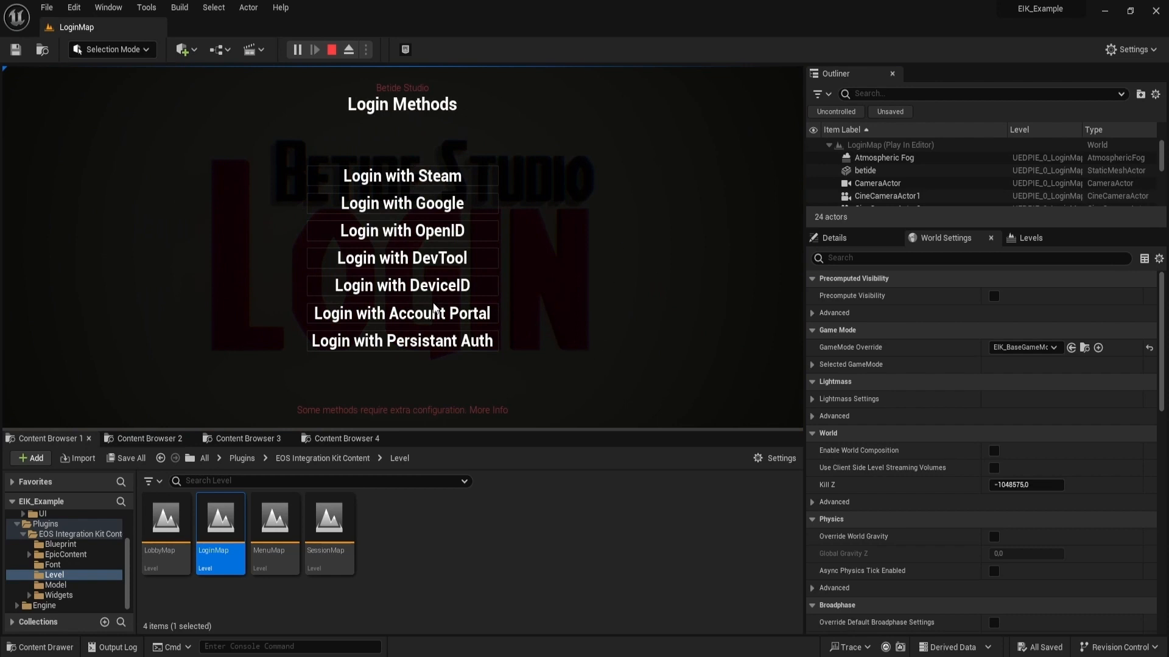
click(466, 323)
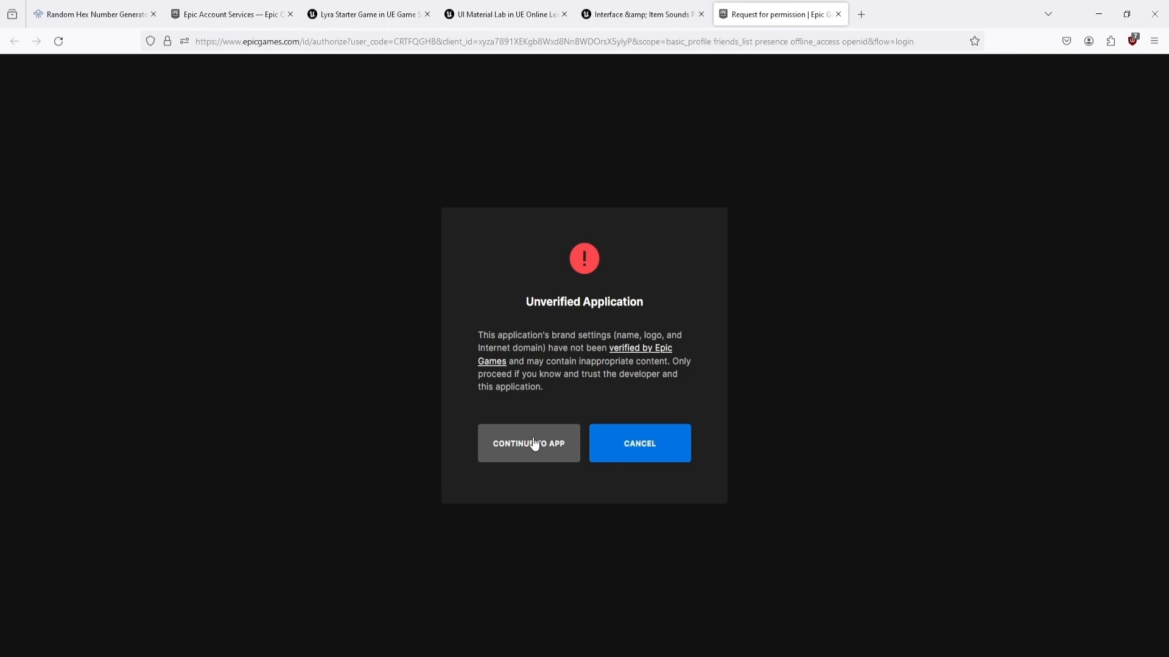
click(534, 443)
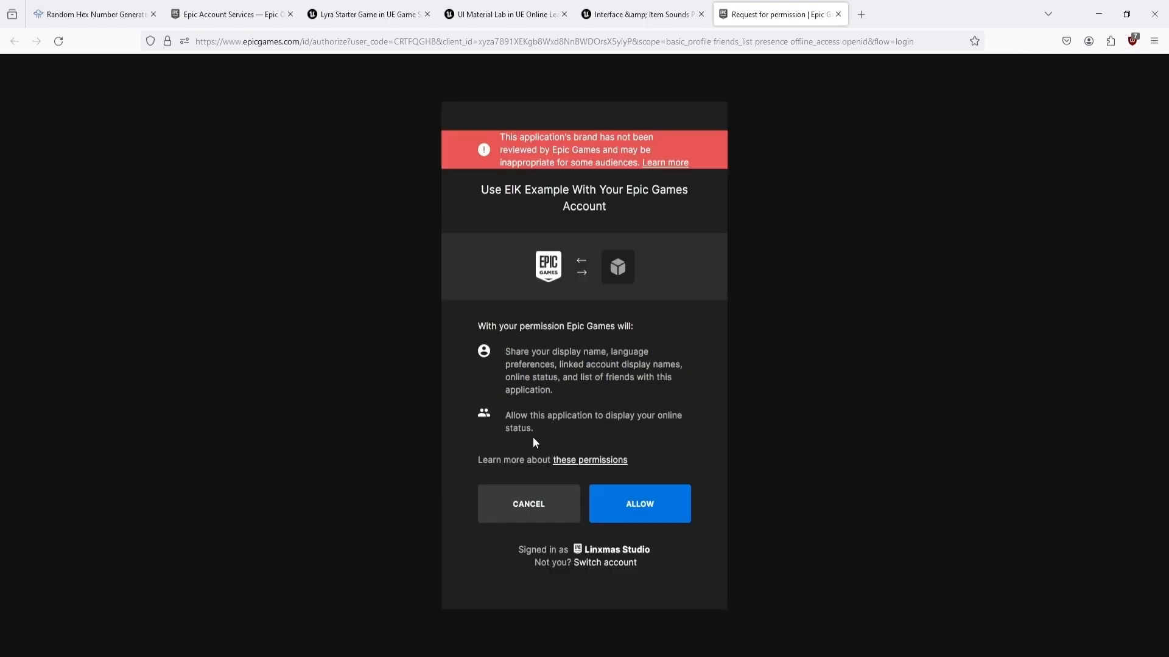
click(664, 508)
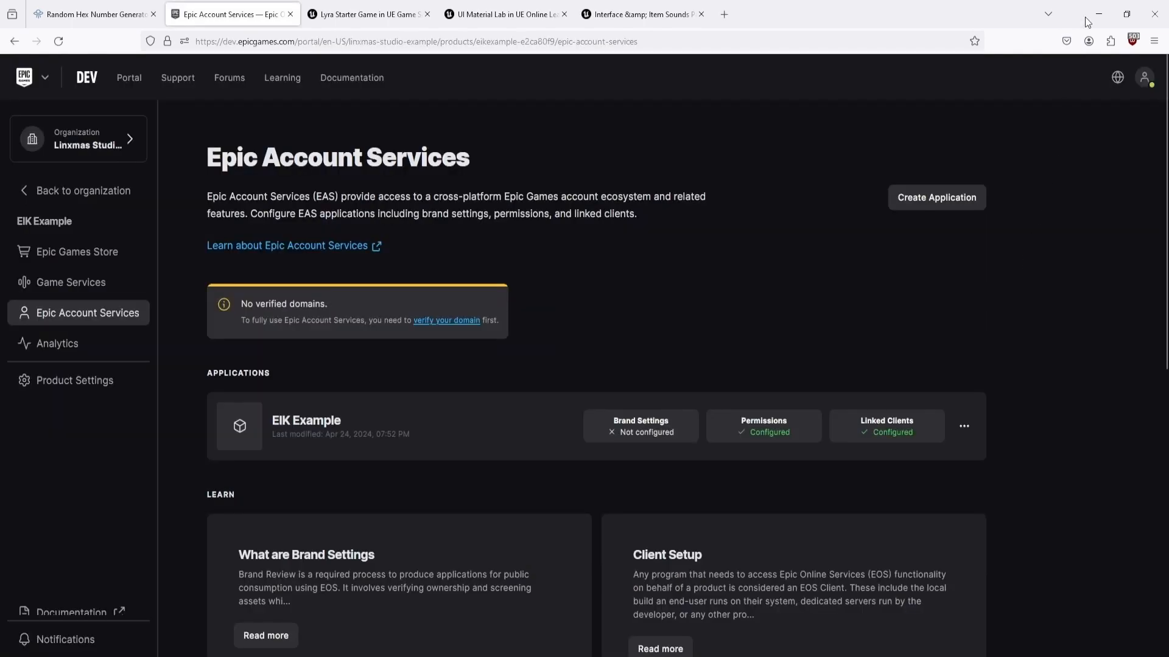
click(1098, 14)
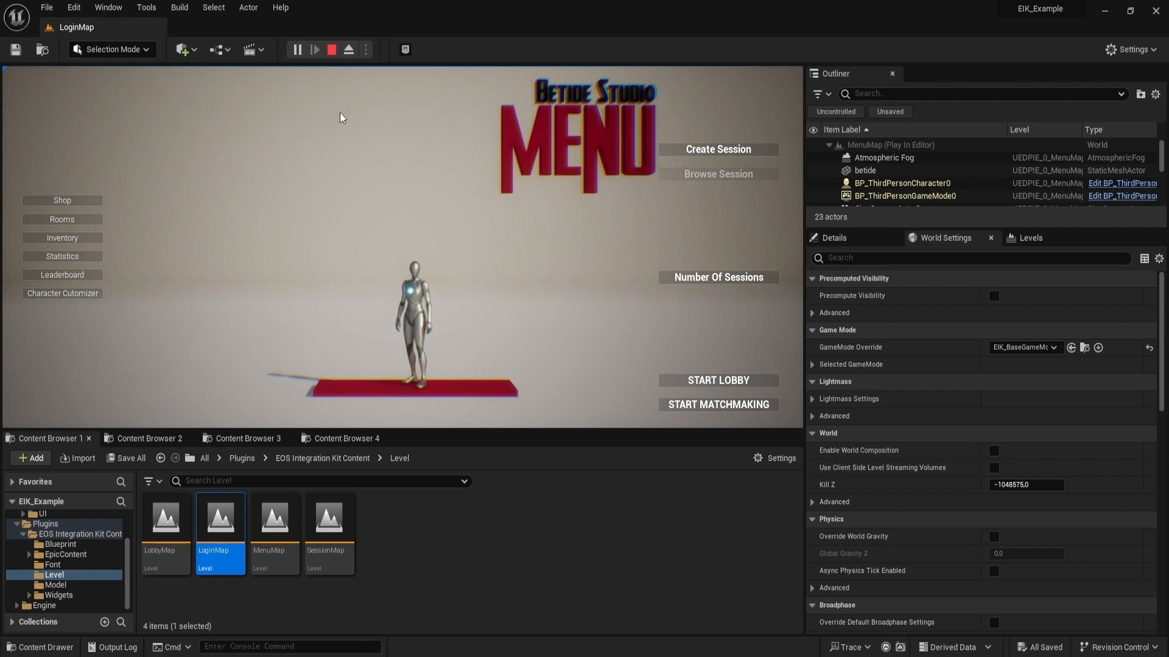
click(341, 50)
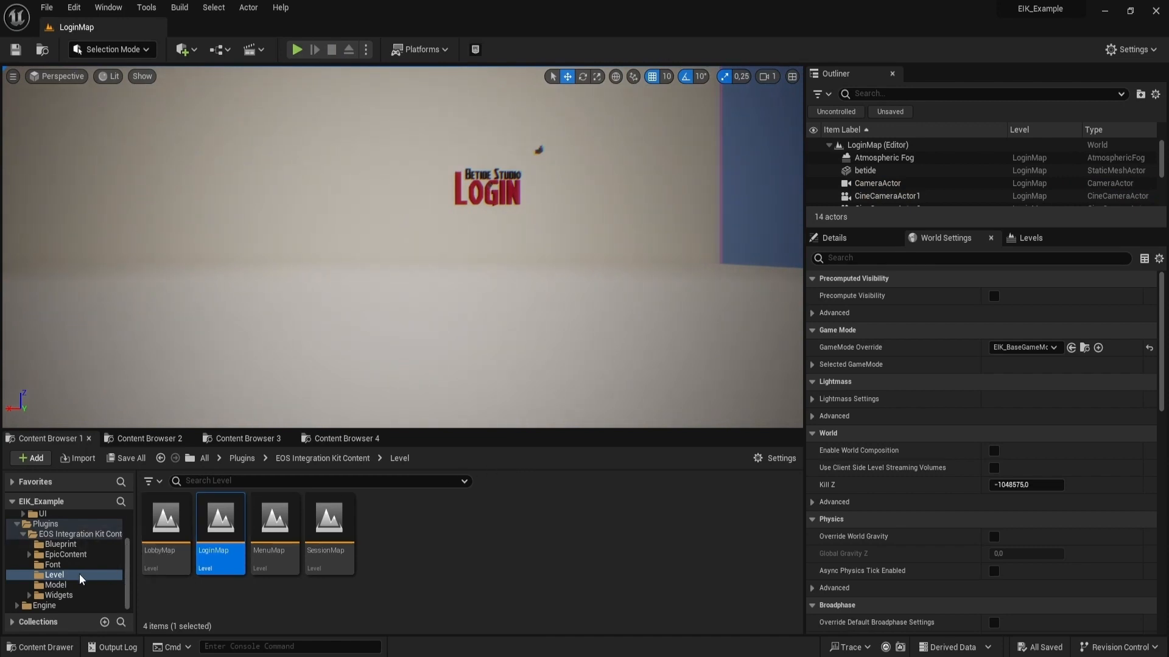
Open the ThirdPersonMap level from the project's ThirdPerson Maps folder
scroll(69, 580, up, 2)
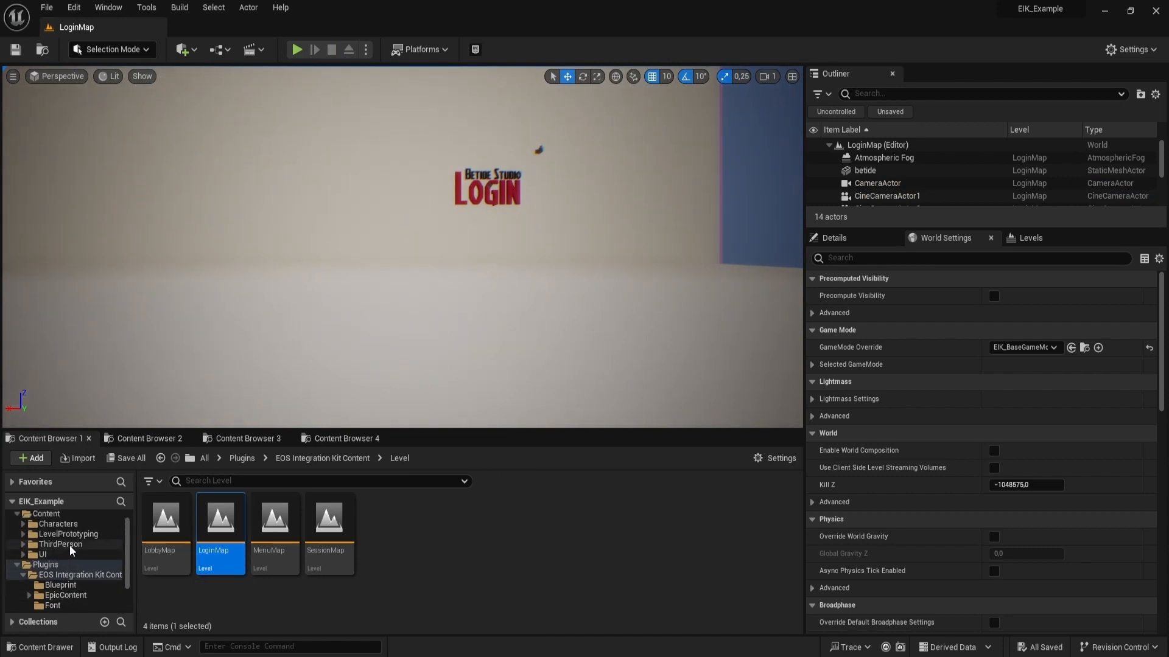
click(61, 544)
double_click(274, 539)
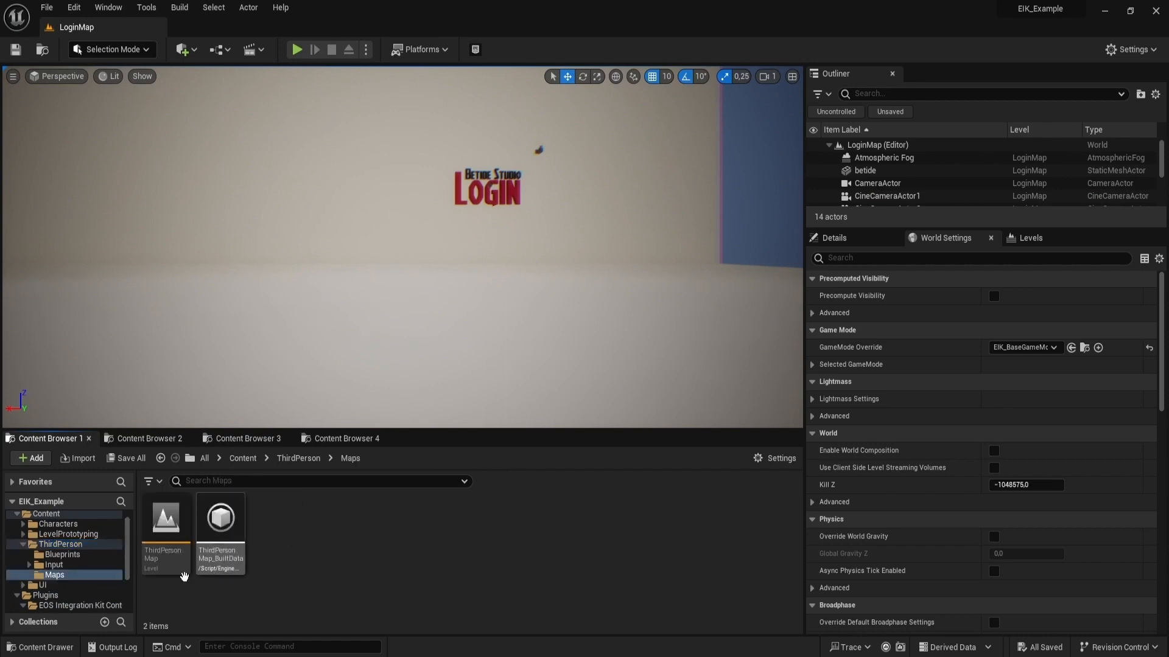
click(171, 520)
double_click(171, 521)
Delete the Blueprint, EpicContent, Font, Level, Model and Widgets folders from the EOS Integration Kit Content
double_click(55, 545)
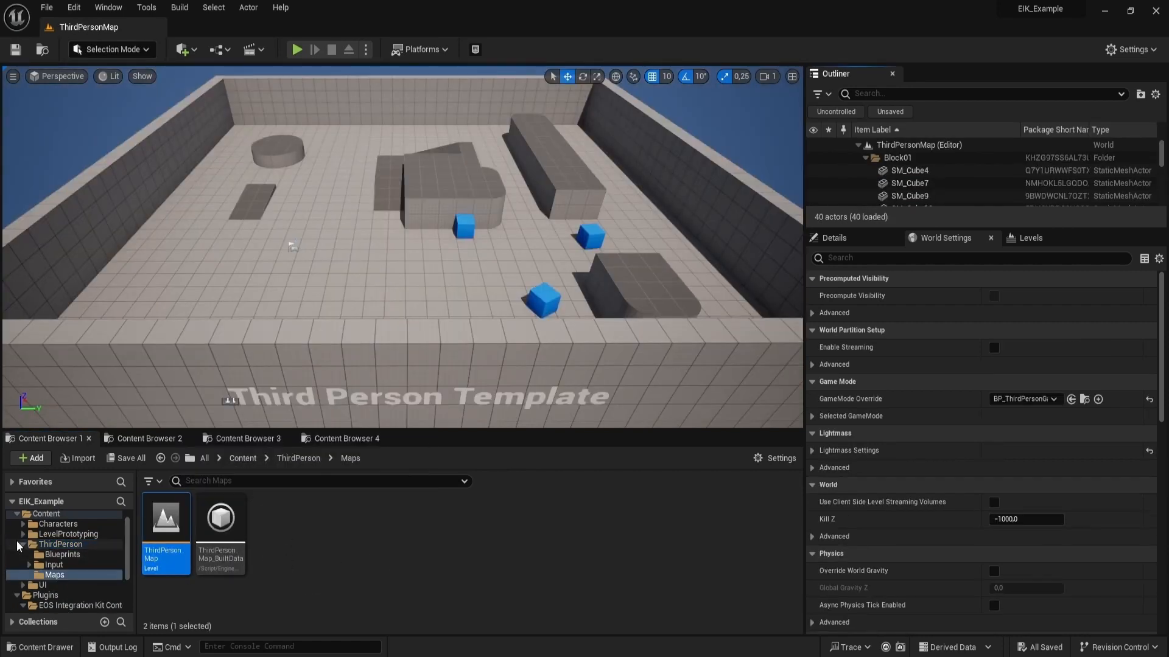
scroll(52, 557, down, 2)
click(29, 536)
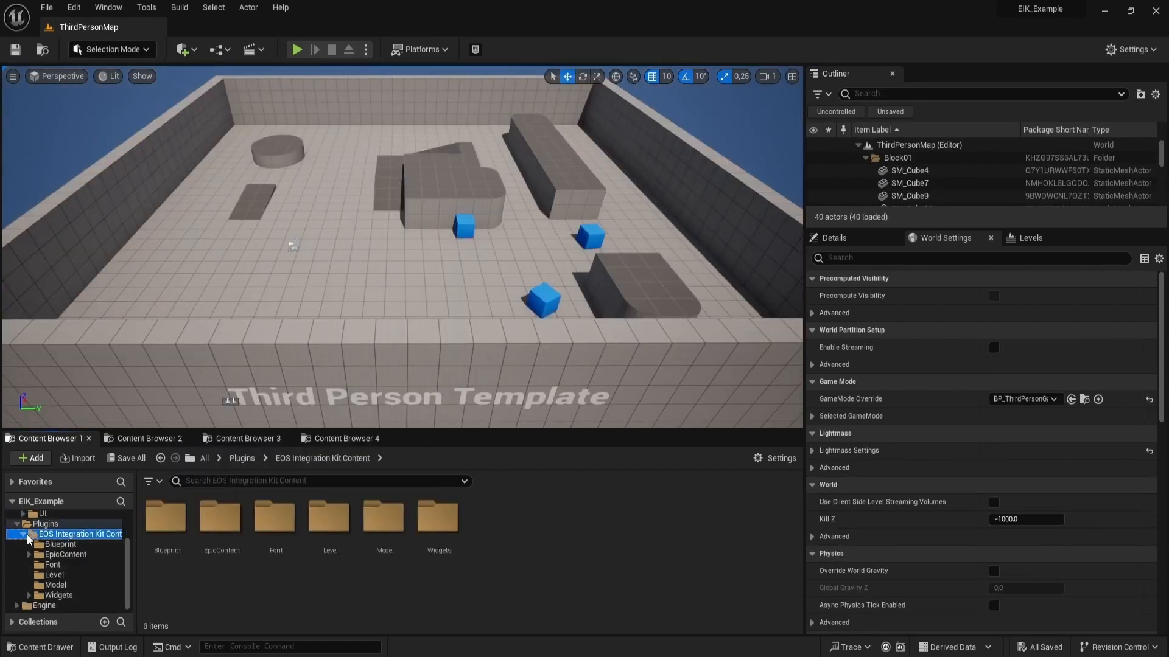
click(33, 543)
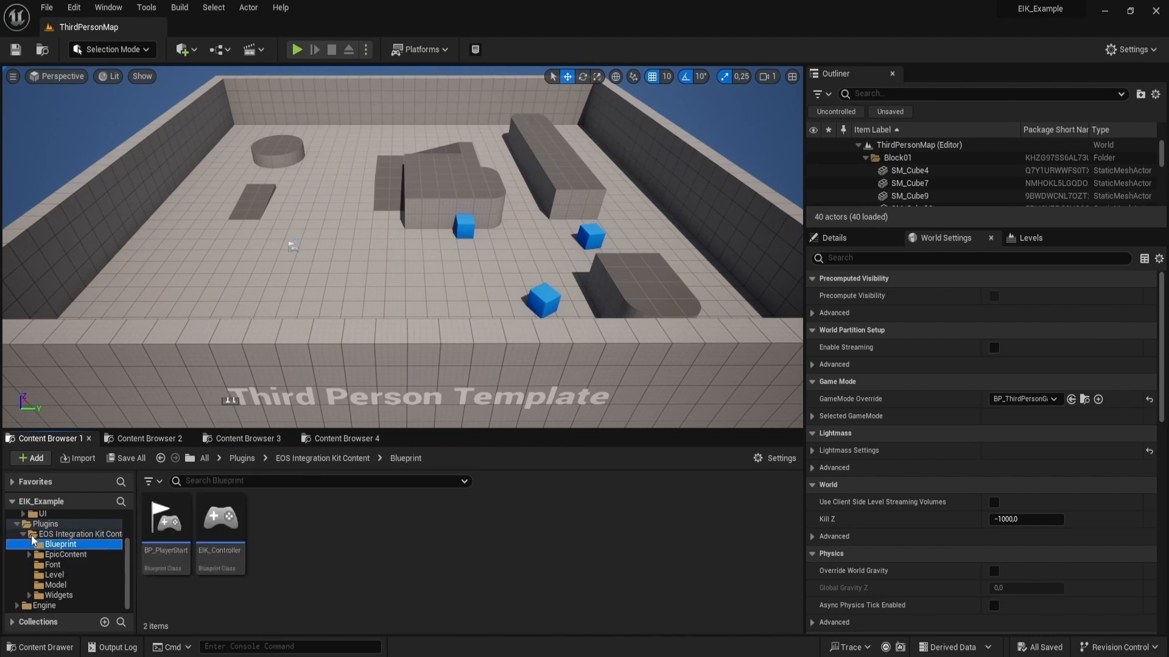
click(67, 534)
drag(141, 589, 445, 525)
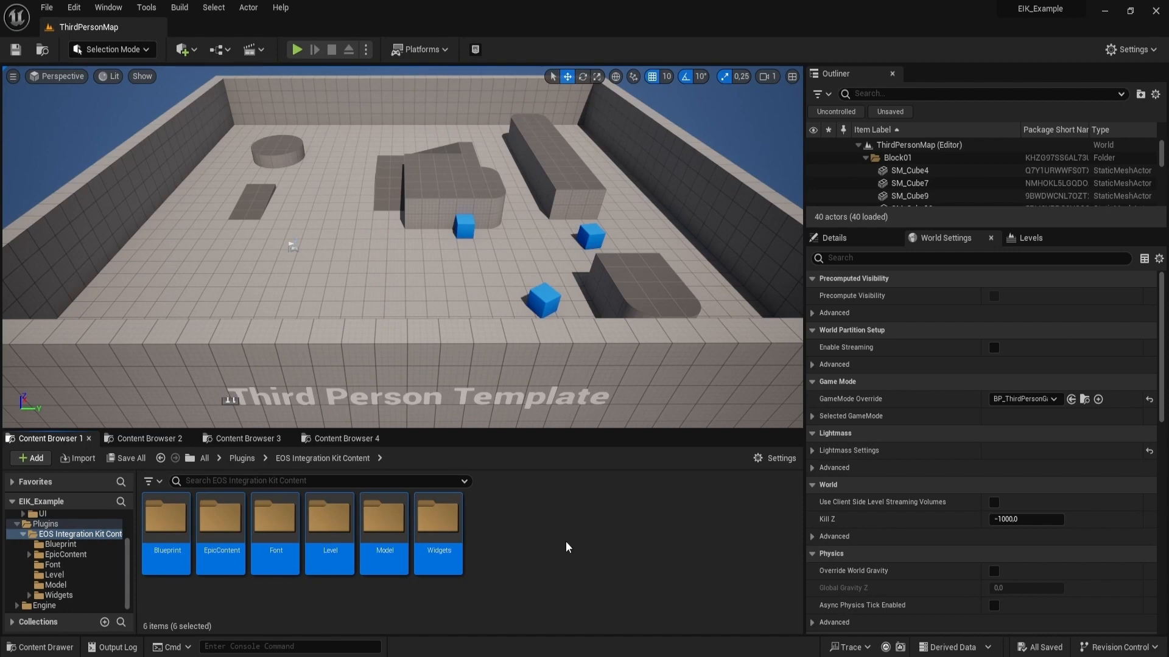
key(Delete)
click(591, 571)
click(483, 546)
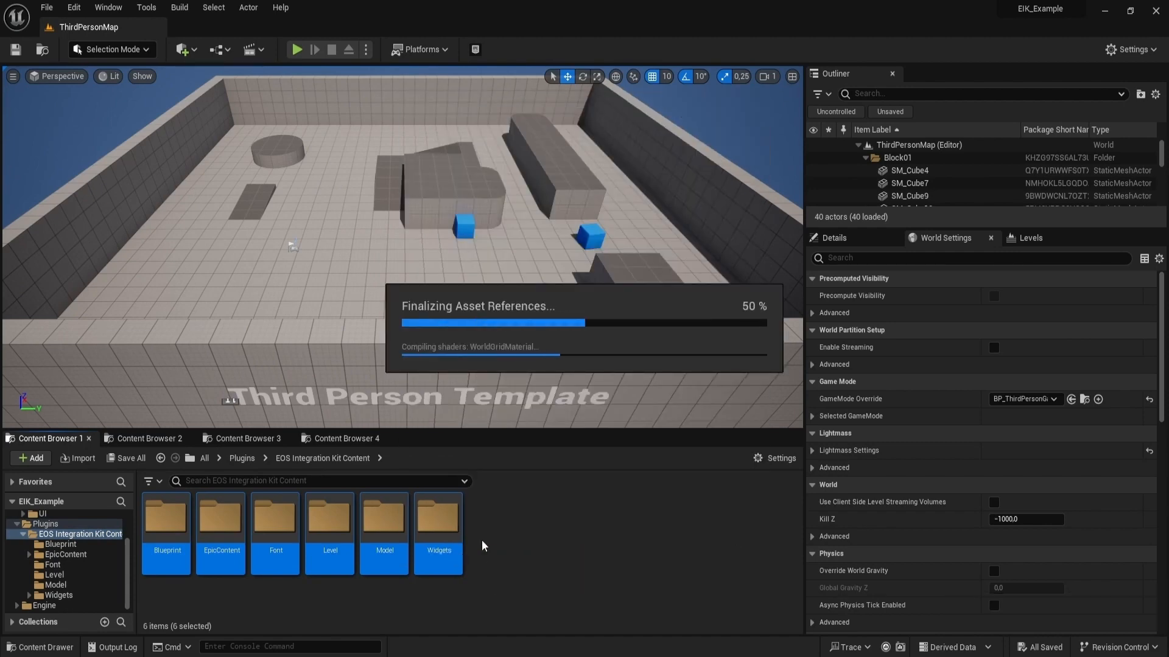